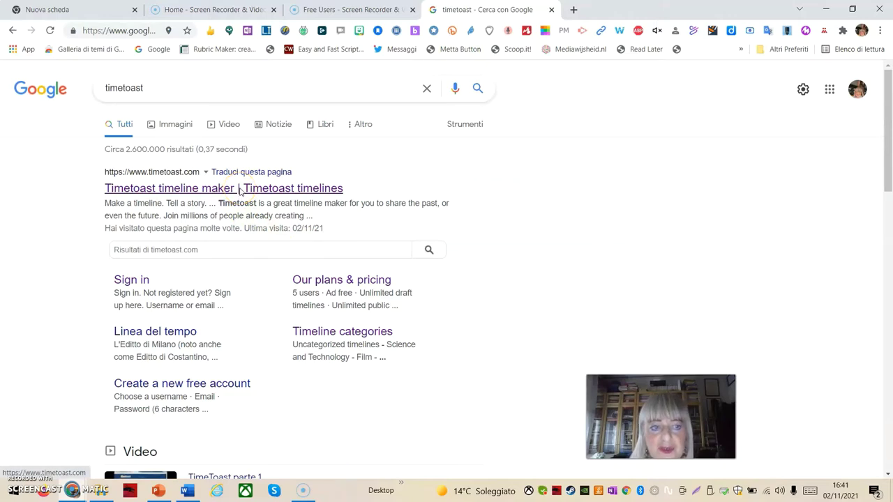
- Open the Timetoast website from the search results and choose the free Public plan for signing up
click(240, 188)
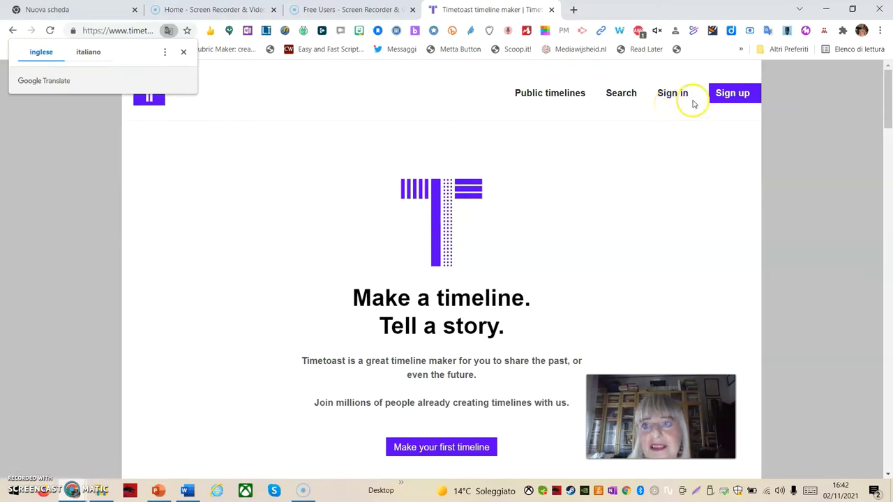
click(731, 98)
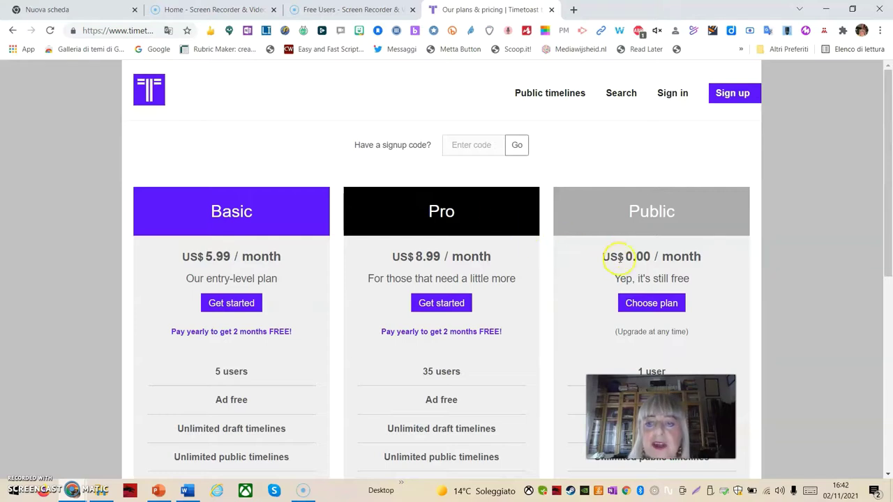
scroll(621, 262, down, 1)
click(649, 258)
scroll(647, 263, up, 1)
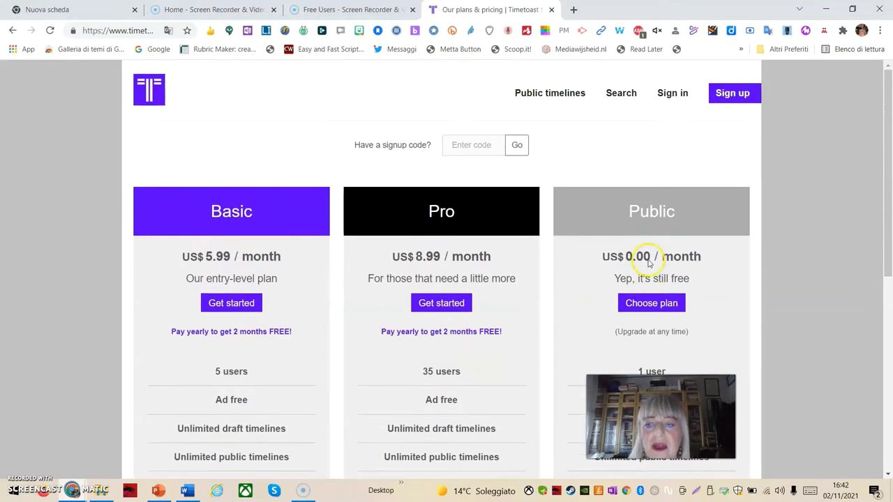
click(654, 305)
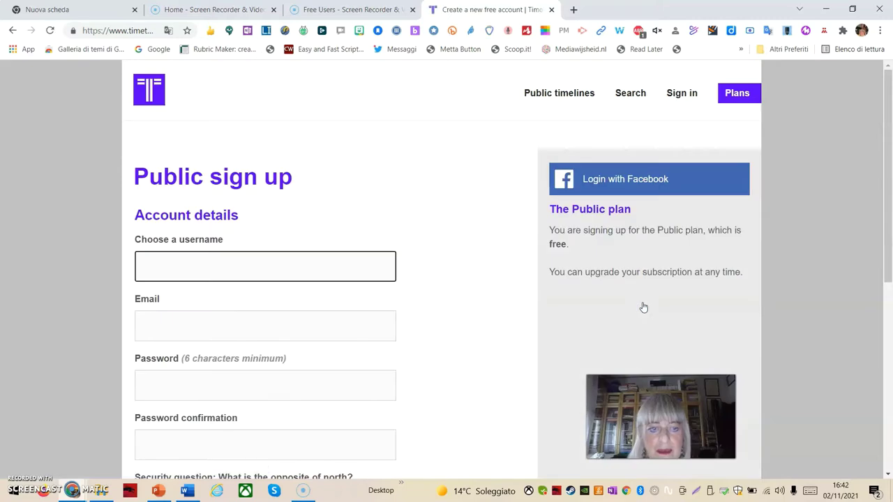
- Look through the account fields, security question and terms checkbox of the Public sign-up form
click(421, 305)
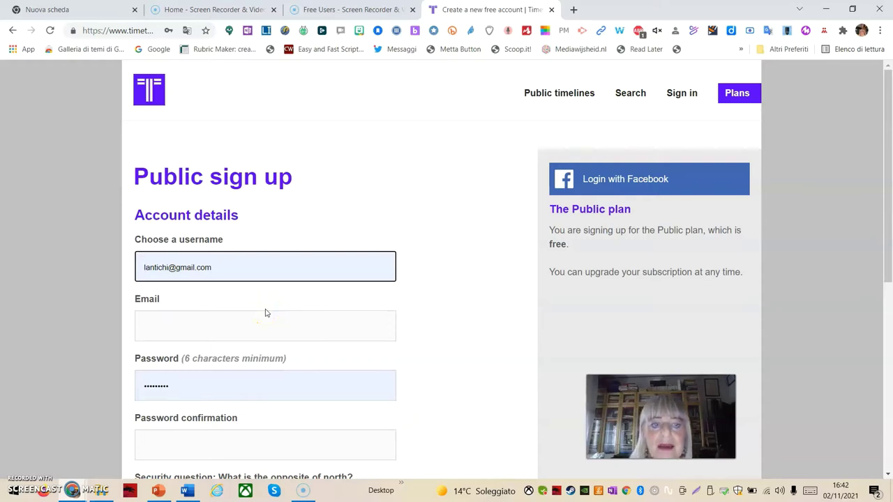
scroll(265, 313, down, 2)
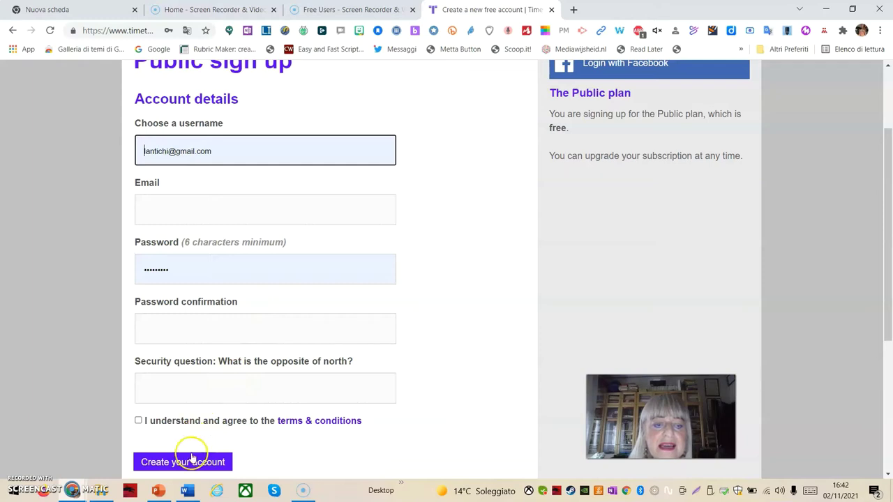
click(183, 461)
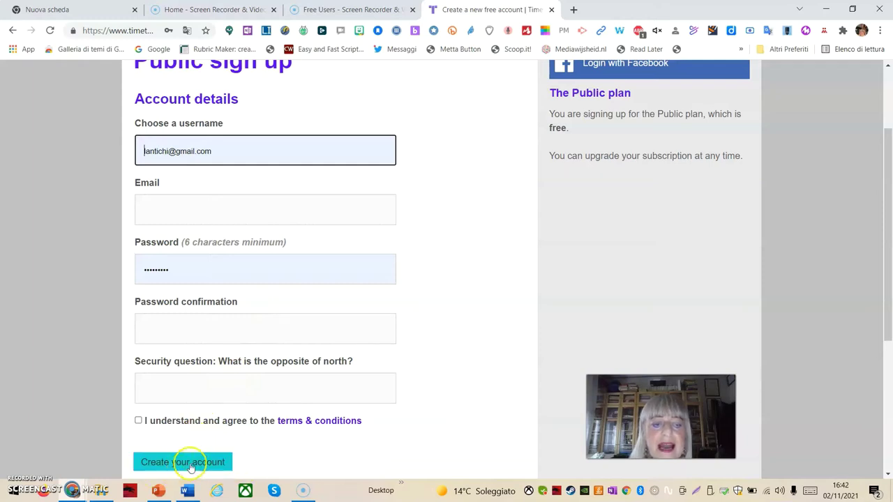
scroll(359, 237, up, 2)
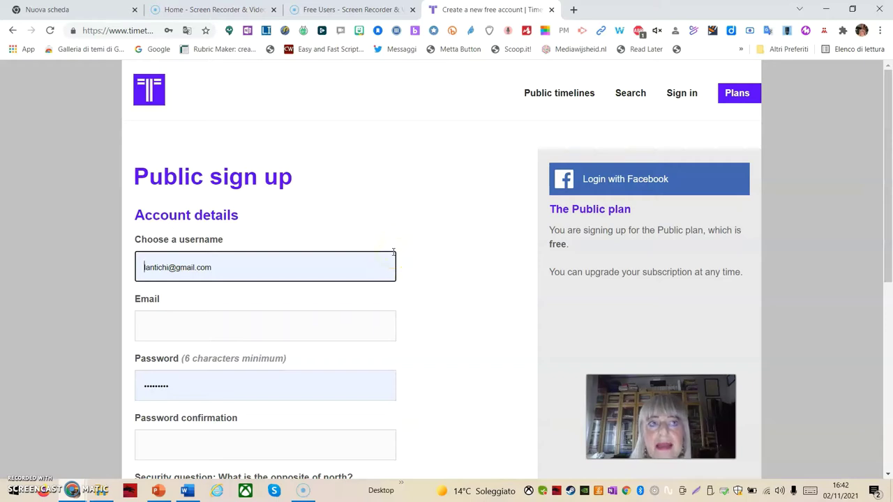
click(397, 245)
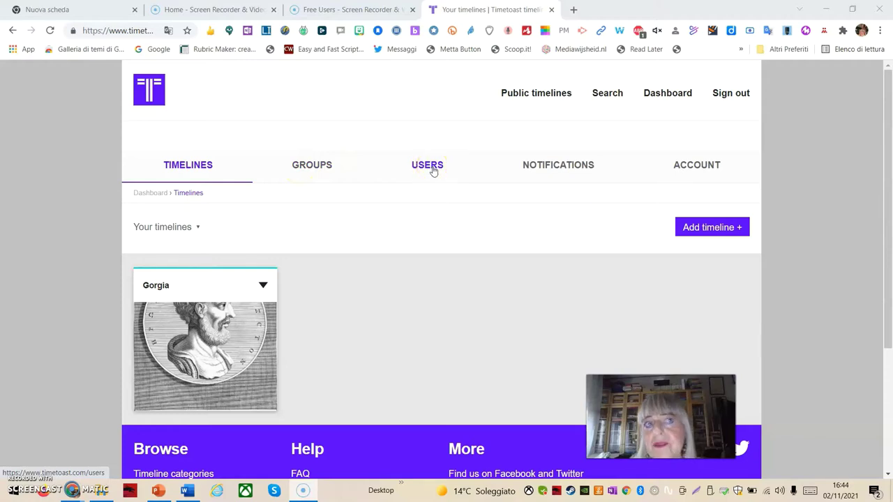
- Start a new timeline from the dashboard and title it "Karl Popper"
click(696, 229)
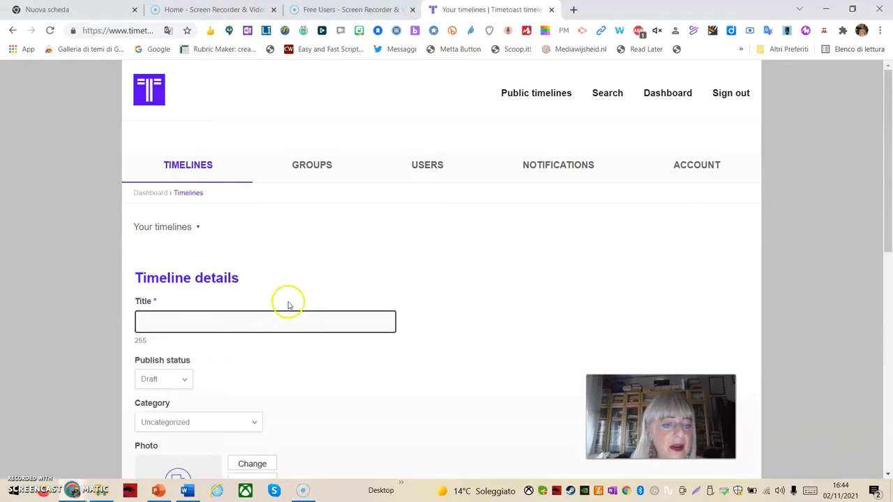
scroll(621, 304, down, 1)
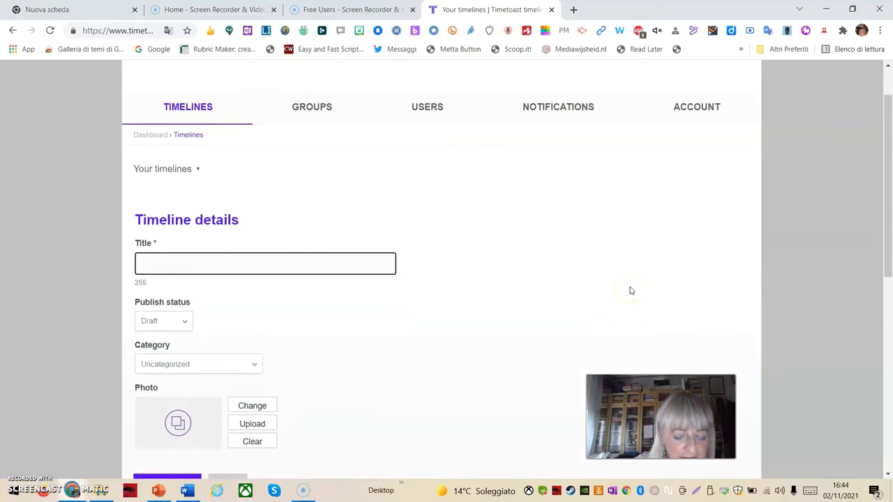
text(Ka)
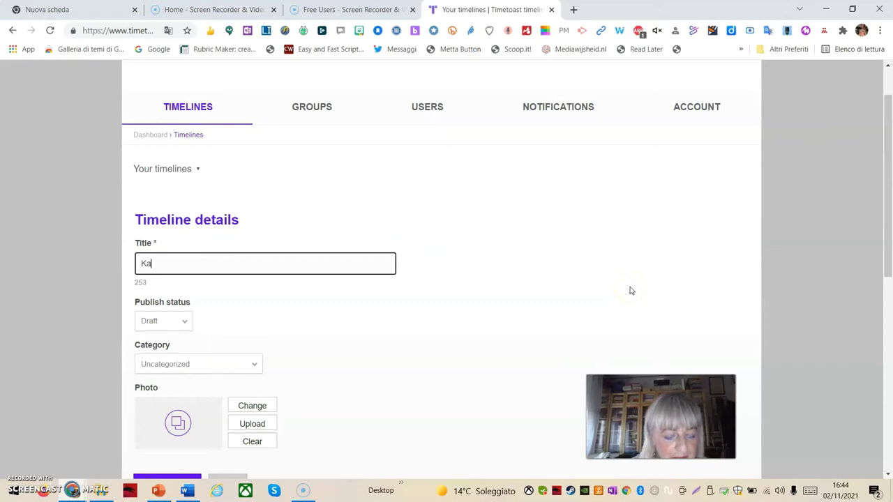
text(rl )
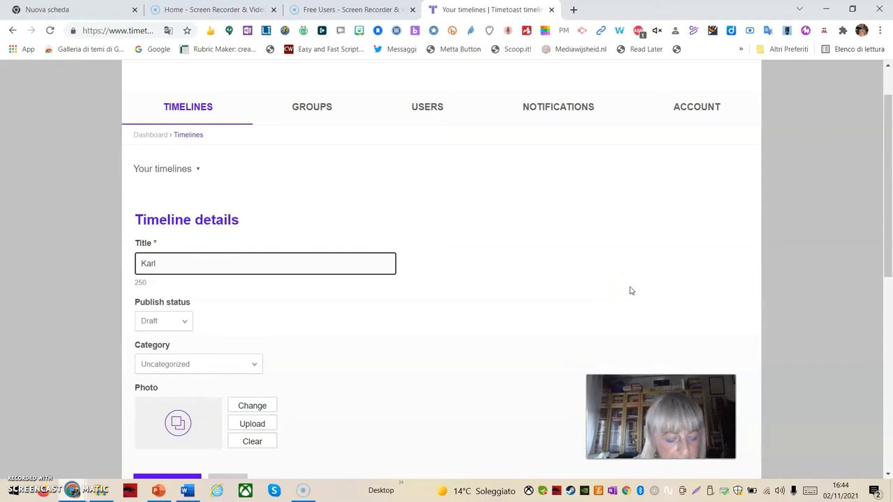
text(Popper)
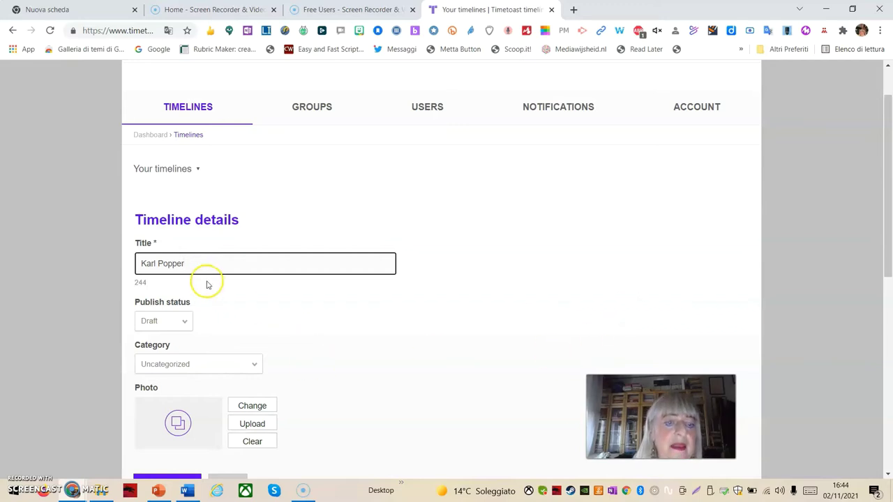
- Set the new timeline's publish status to Public and its category to Biography
scroll(209, 290, down, 2)
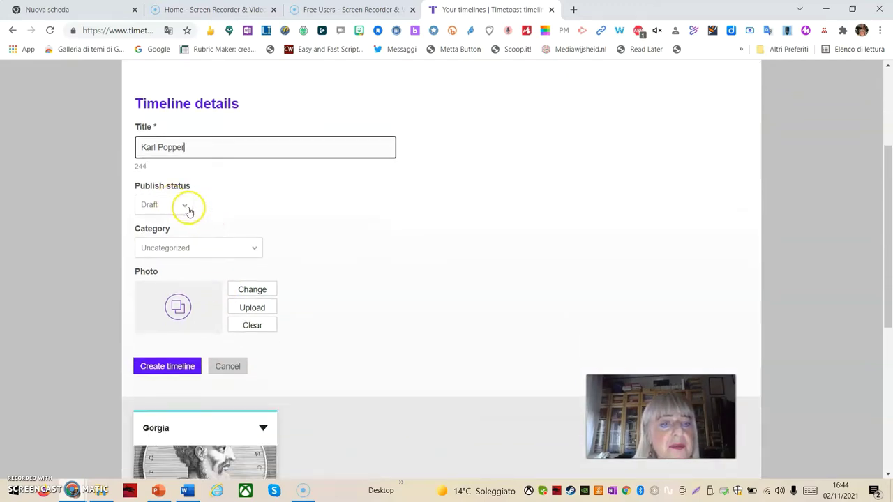
click(186, 205)
click(166, 231)
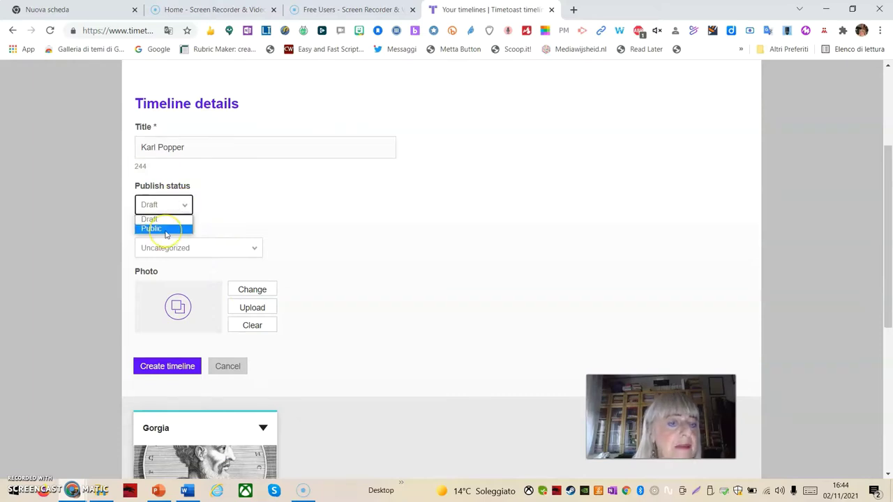
click(166, 233)
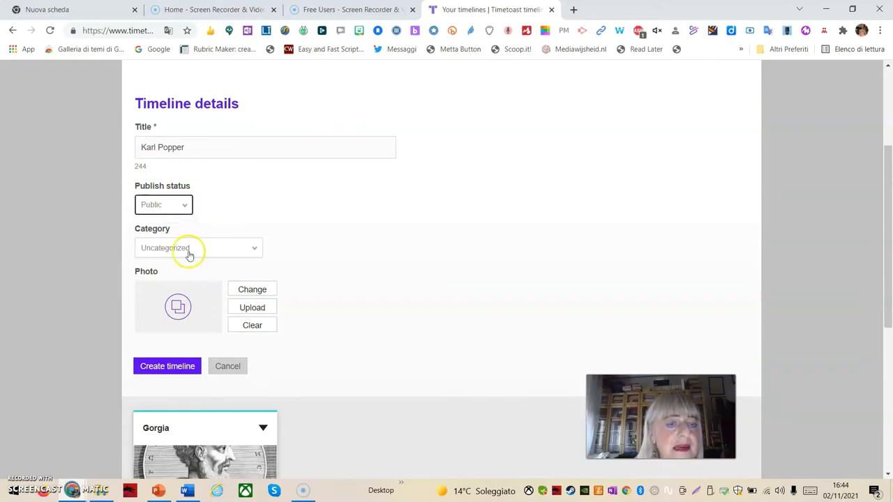
click(255, 251)
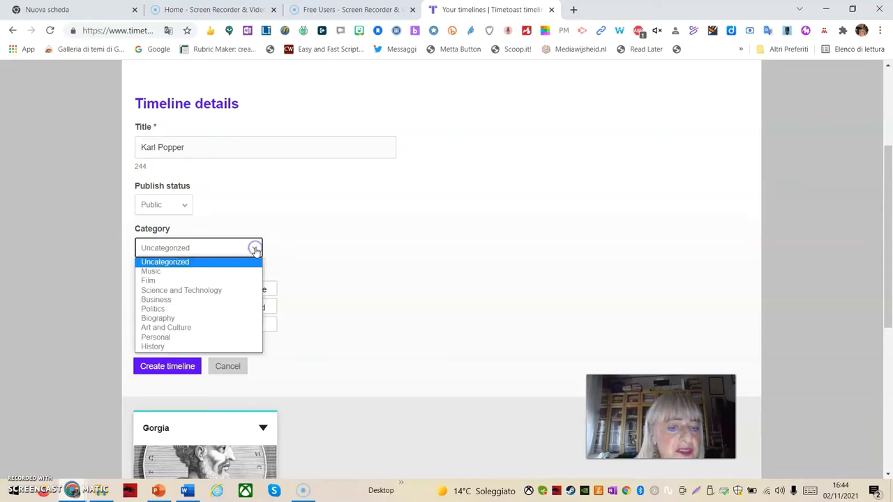
click(168, 320)
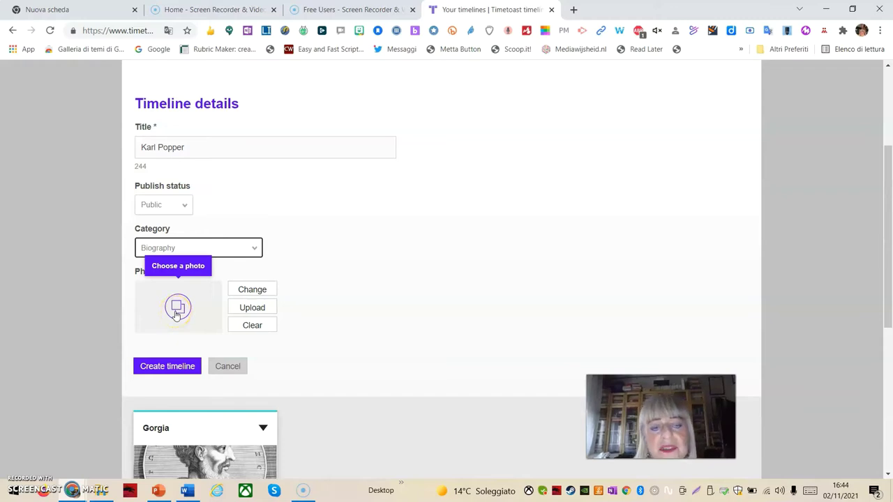
- Upload 330px-Karl_Popper.jpg from the popper folder as the timeline's photo and create the timeline
click(252, 310)
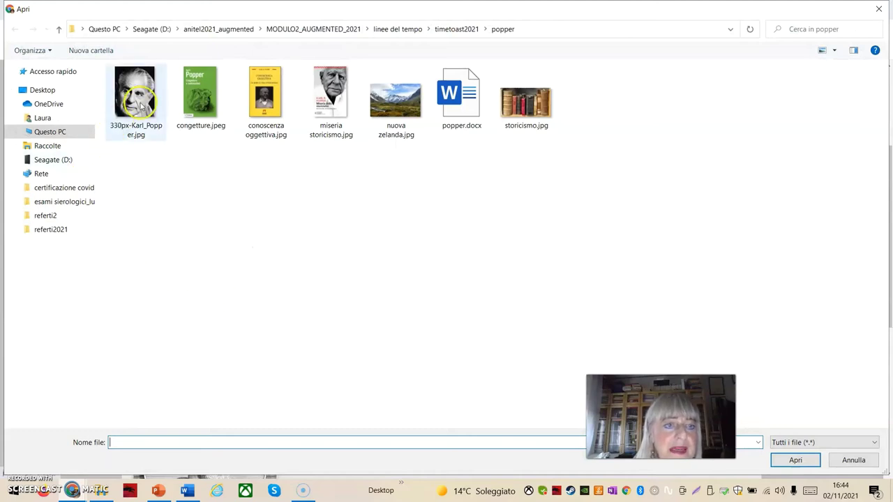
click(142, 105)
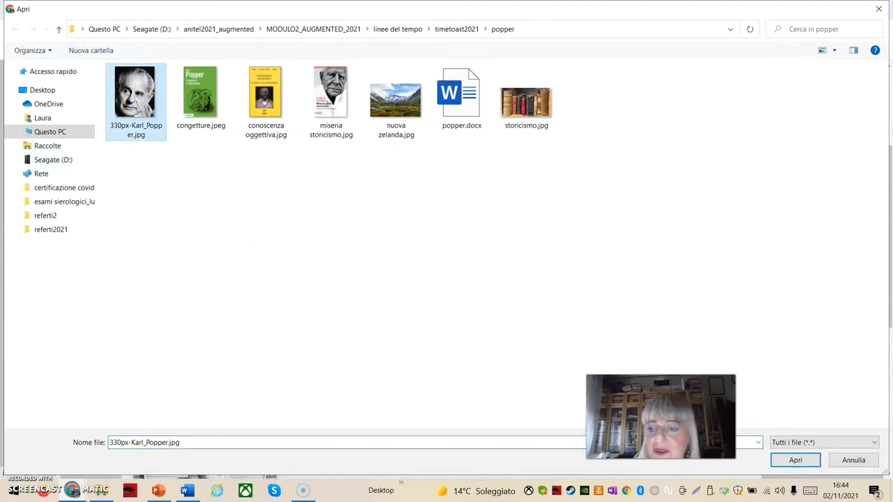
click(795, 460)
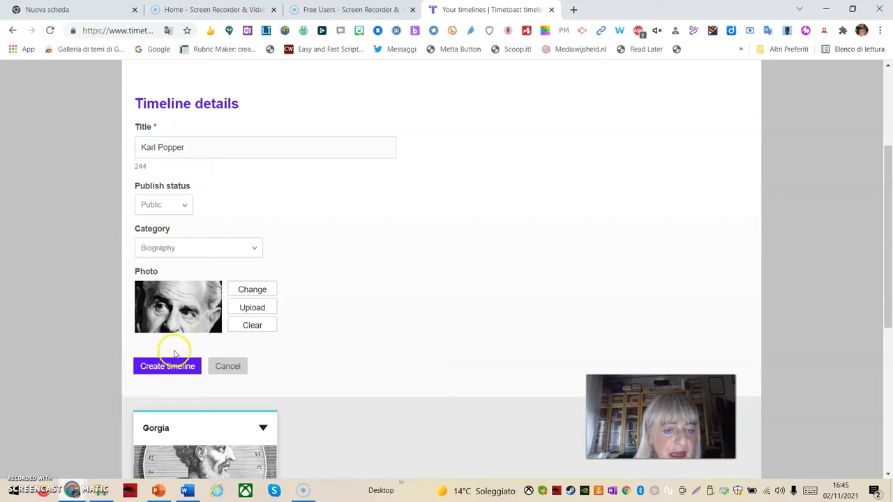
scroll(373, 307, down, 2)
scroll(373, 309, up, 2)
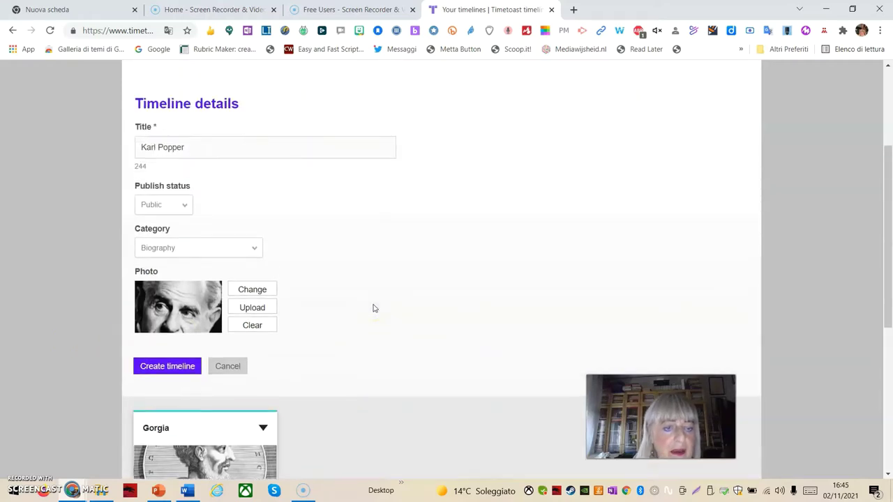
click(146, 373)
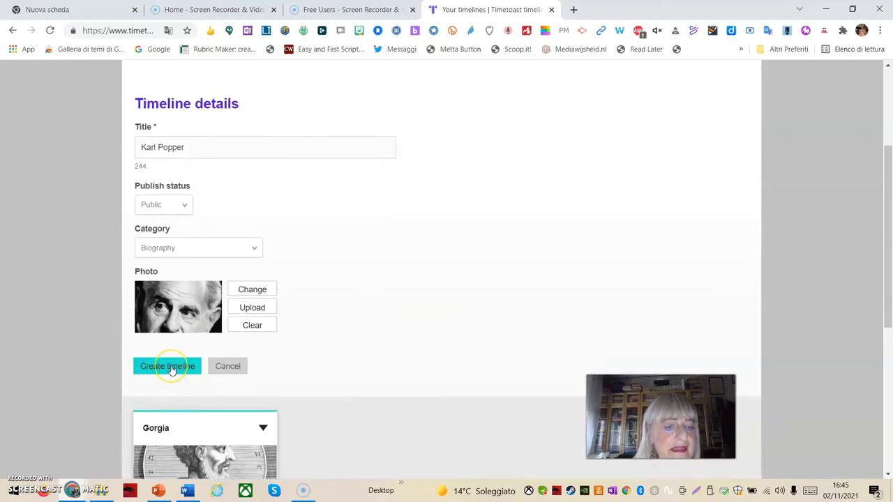
click(172, 369)
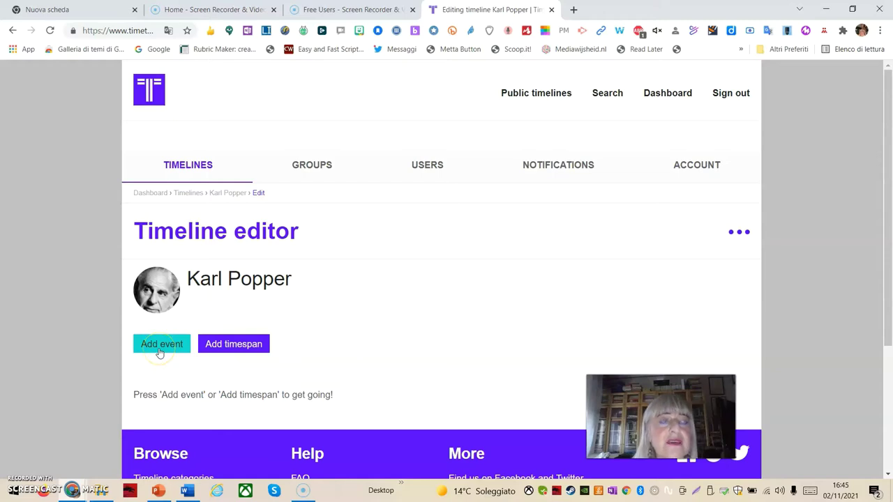
- Start a new timespan on the Karl Popper timeline and title it "Vita e opere di Karl popper"
click(227, 345)
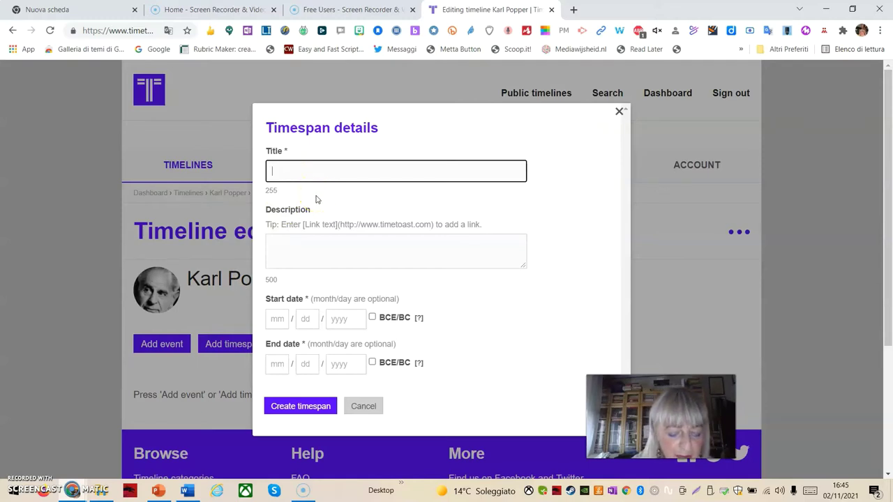
text(Vit)
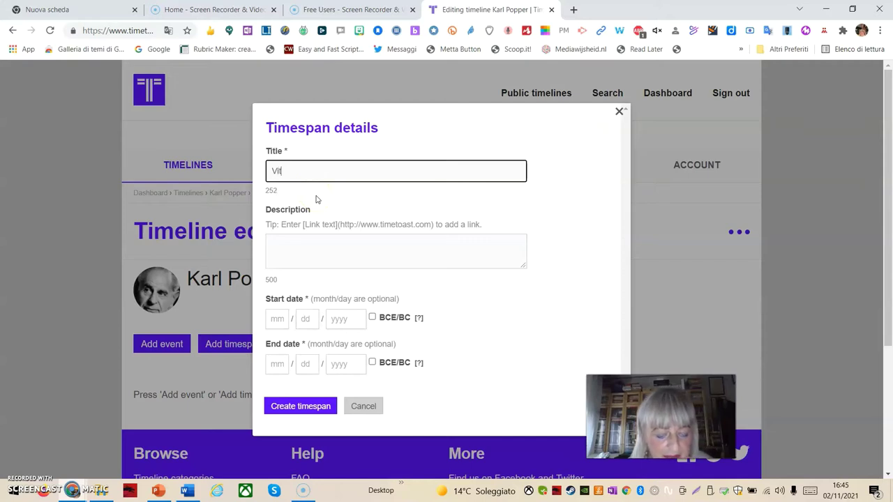
text(a e)
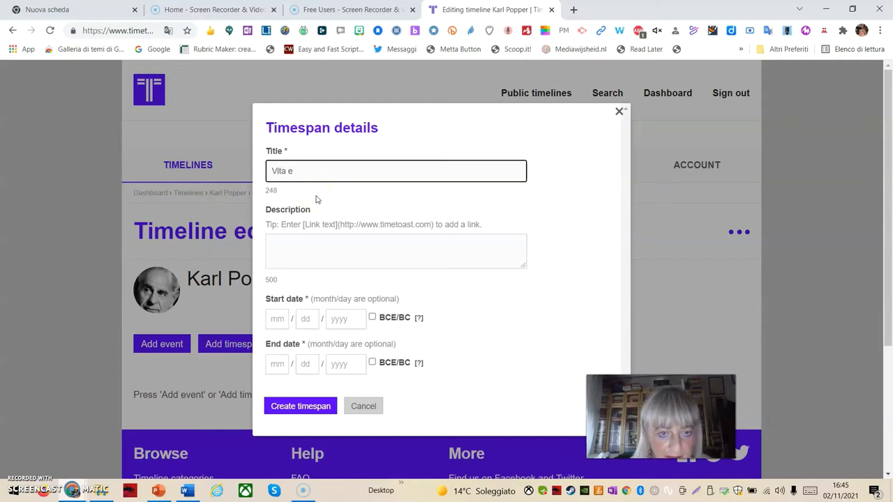
text( oper)
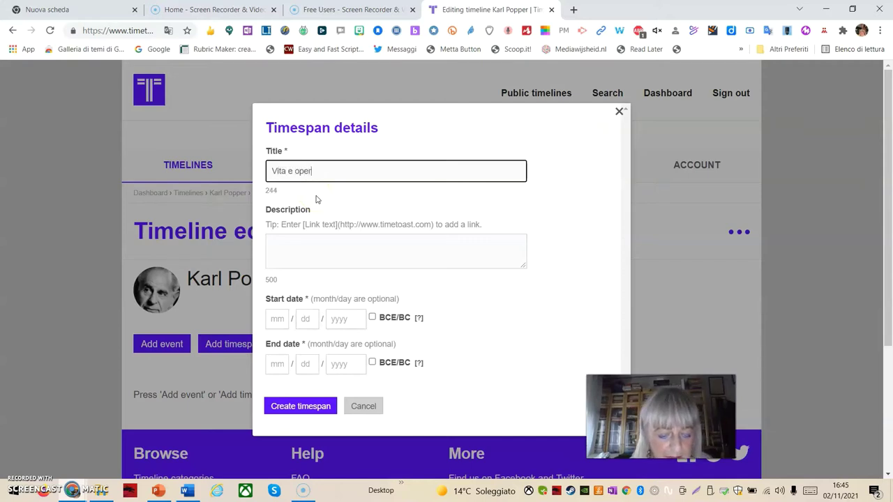
text(e di )
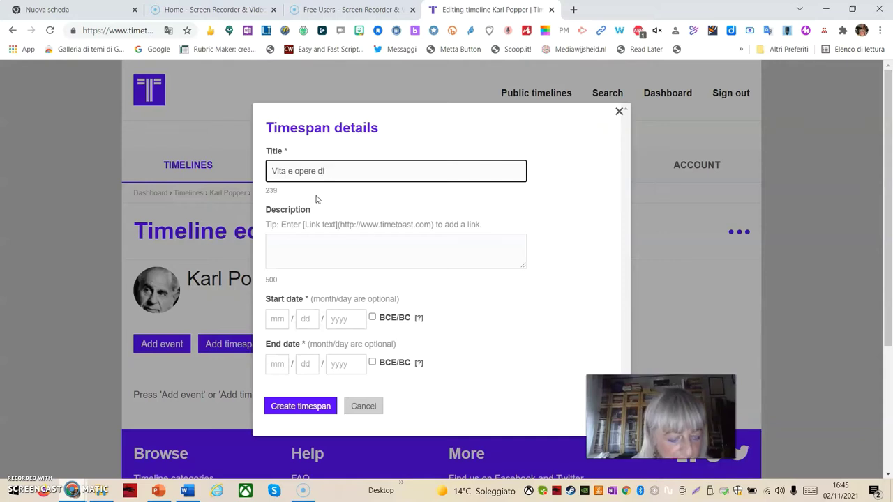
text(Ka)
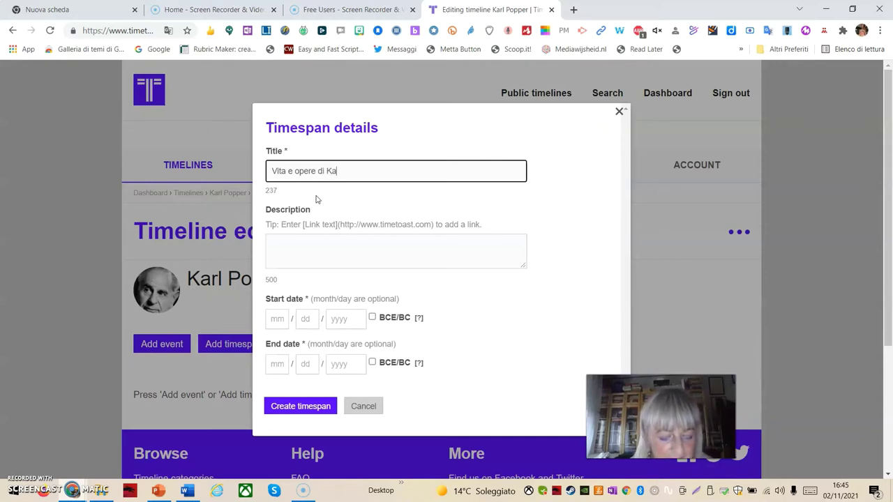
text(rl p)
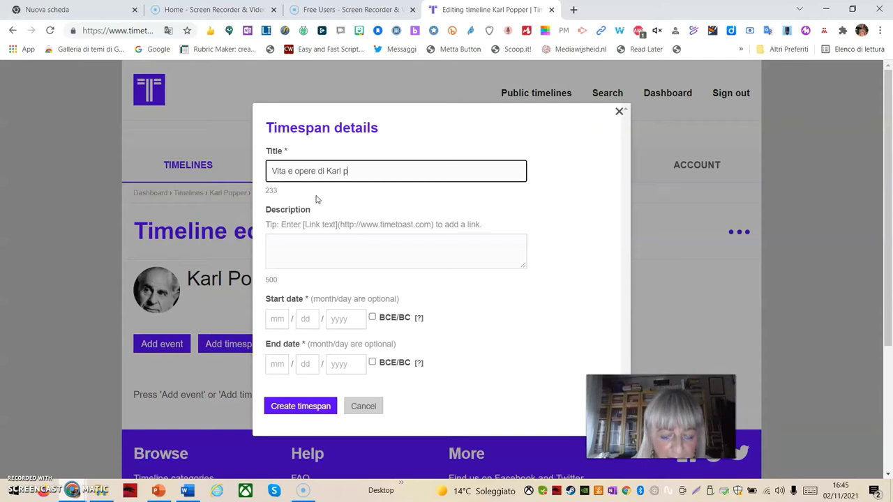
text(opper)
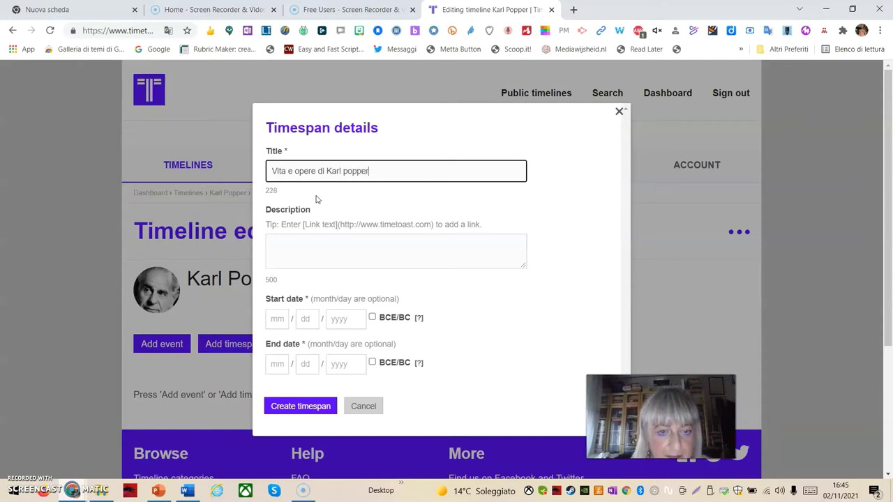
- Correct the timespan title to "Vita e opere di Karl Popper", capitalising the surname
click(299, 250)
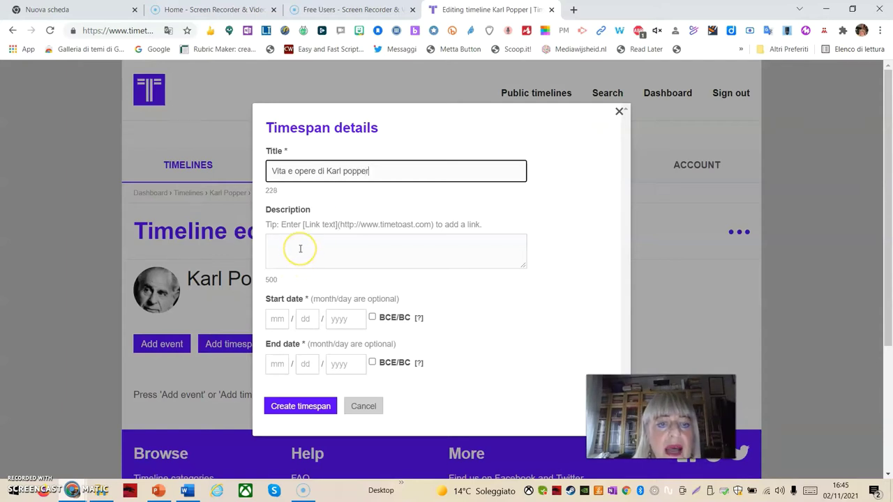
click(347, 171)
drag(347, 171, 343, 171)
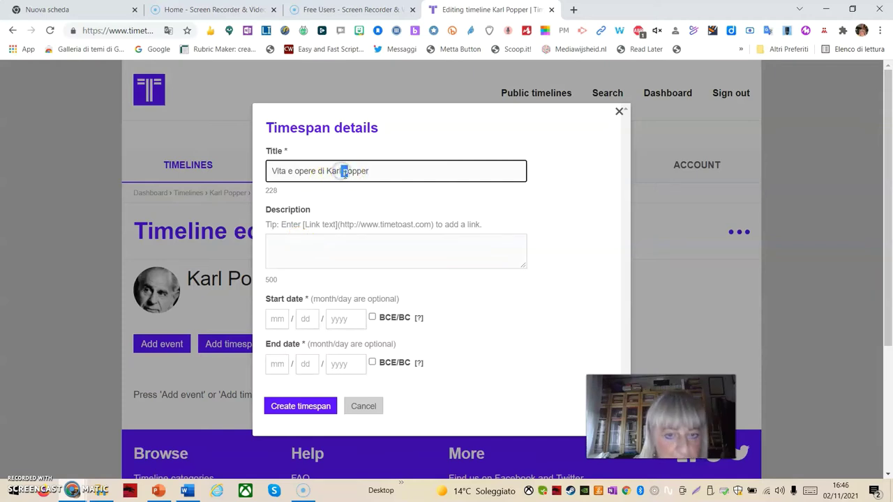
click(342, 171)
drag(341, 171, 348, 171)
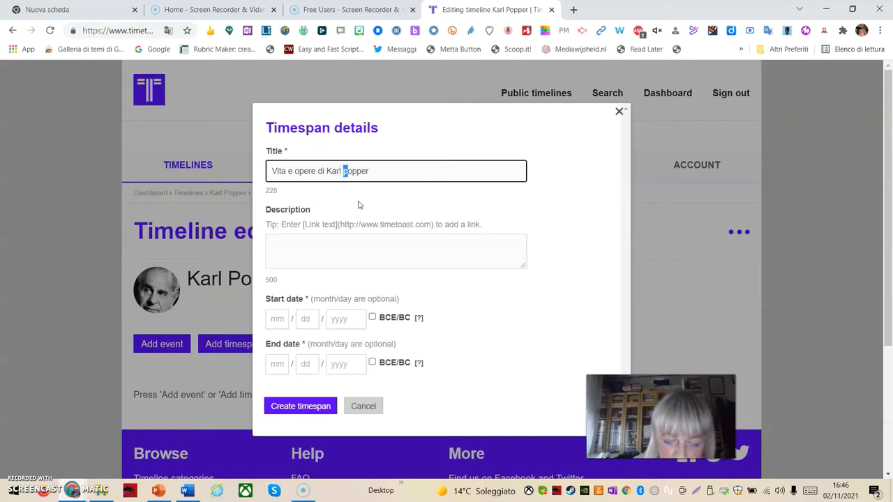
text(P)
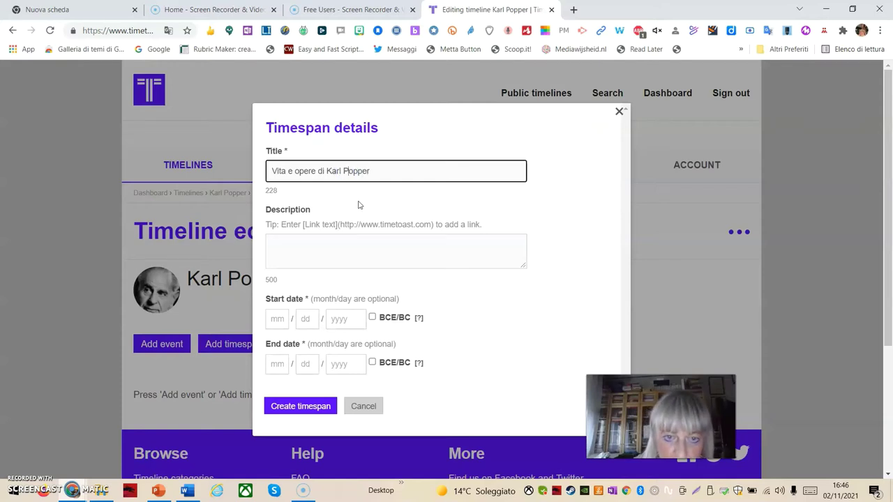
- Enter "Grande filosofo della scienza" as the timespan's description
click(296, 244)
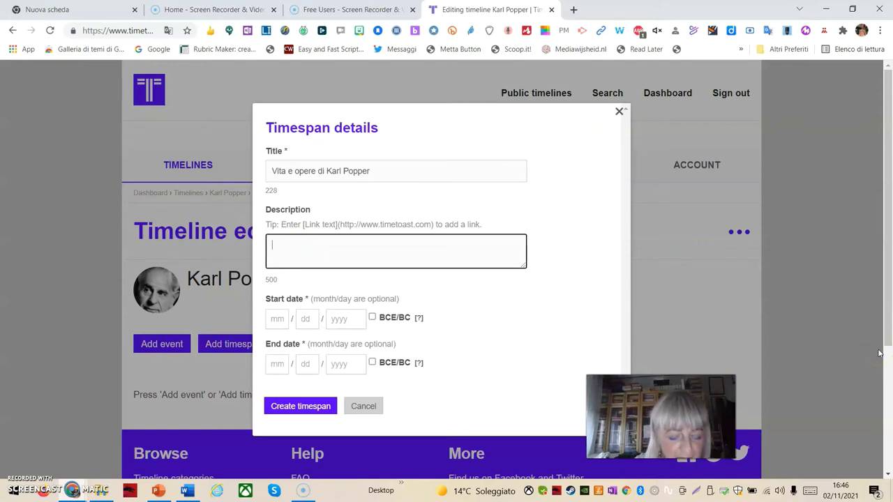
text(Grand)
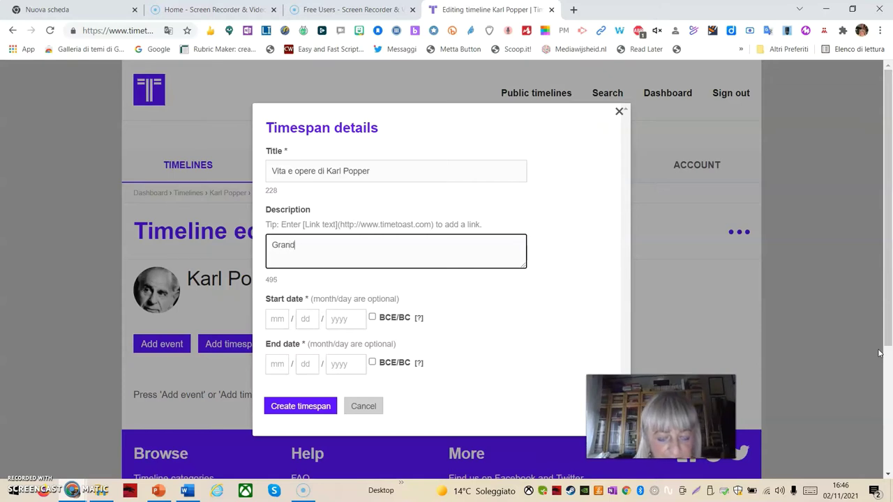
text(e filo)
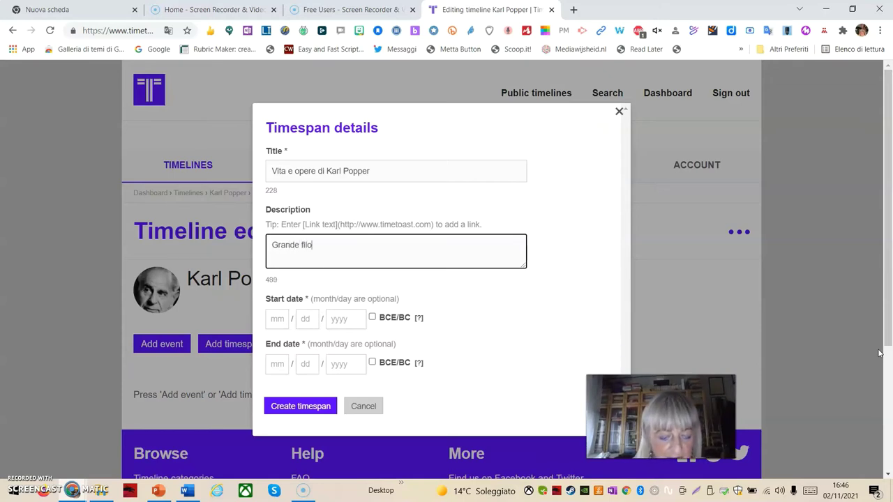
text(sofo d)
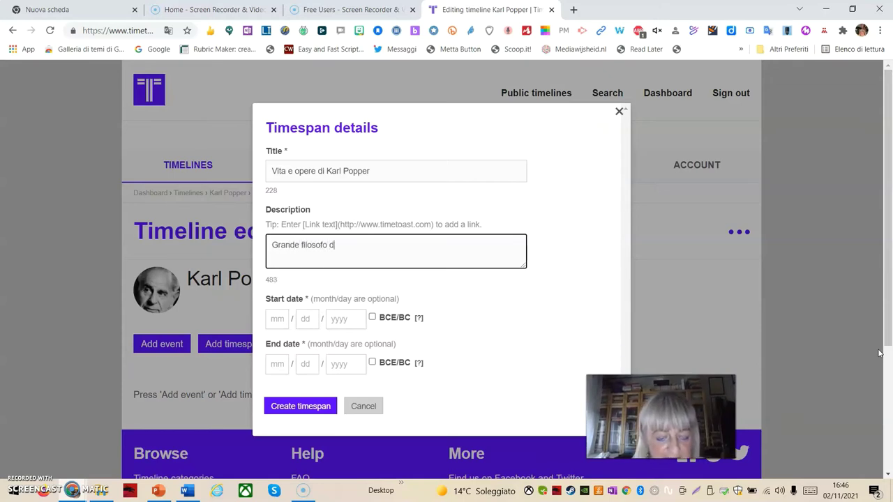
text(ella sc)
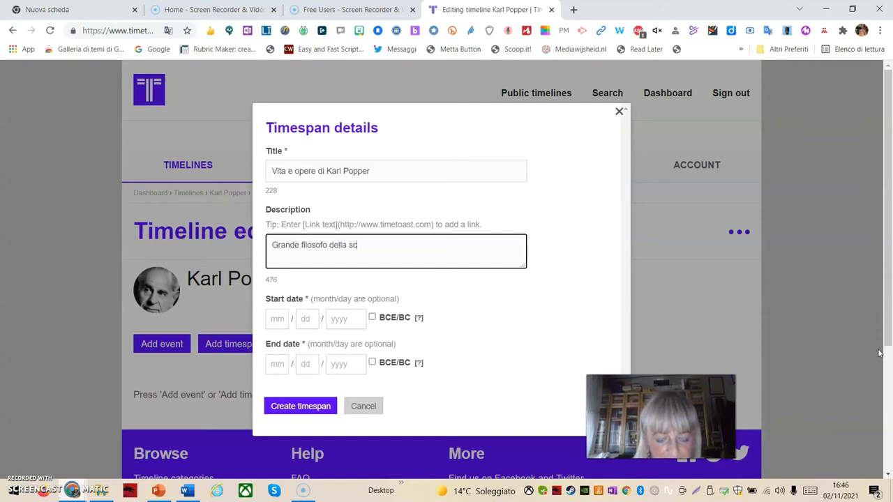
text(ienza)
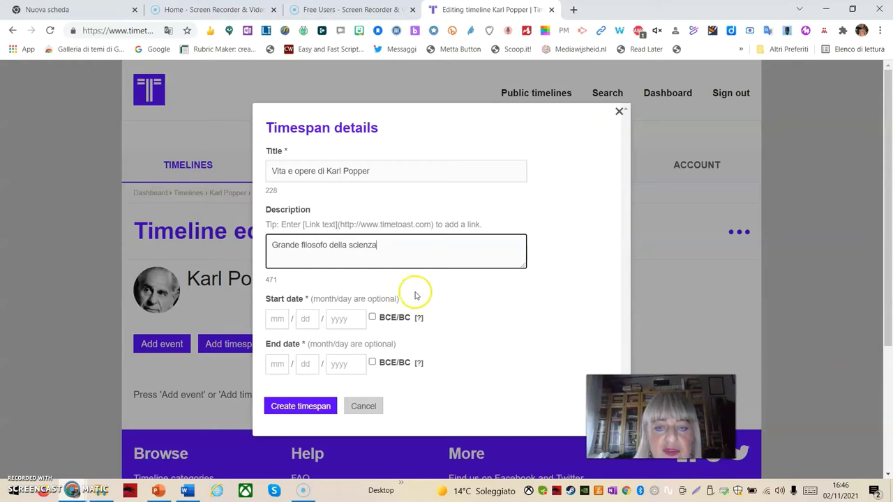
- Set the timespan's start year to 1902 and end year to 1994, and create the timespan
scroll(479, 289, down, 2)
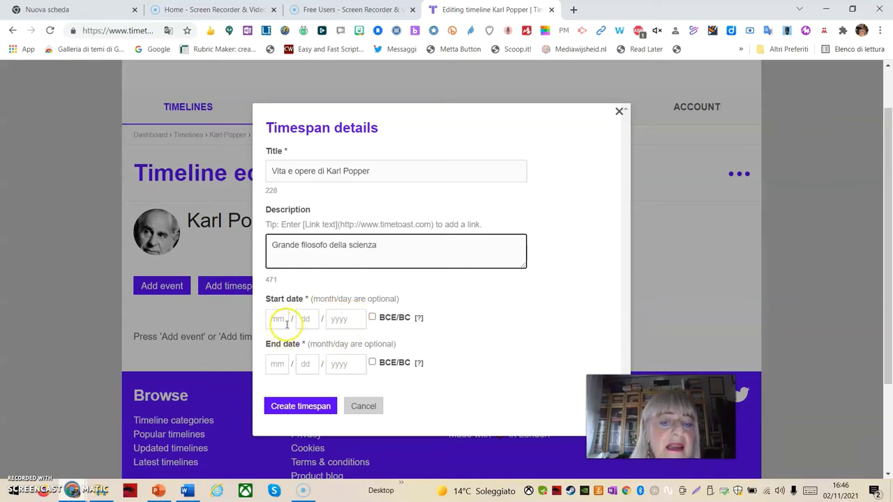
click(353, 319)
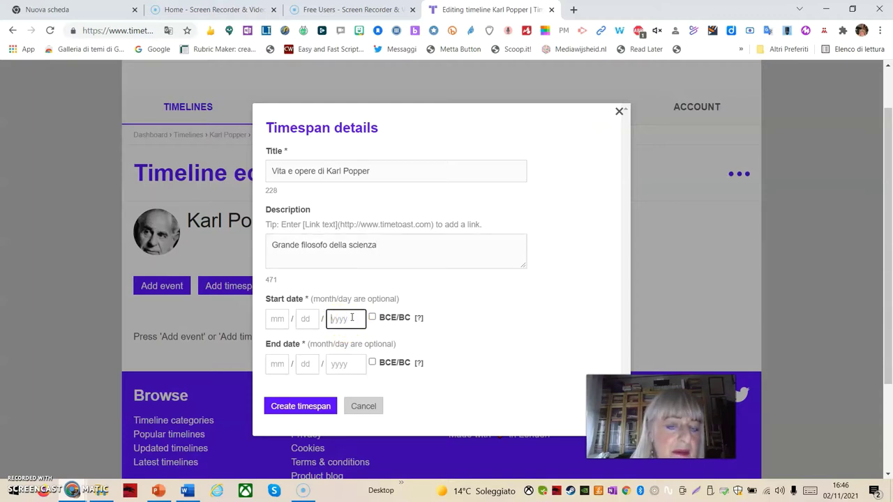
click(353, 323)
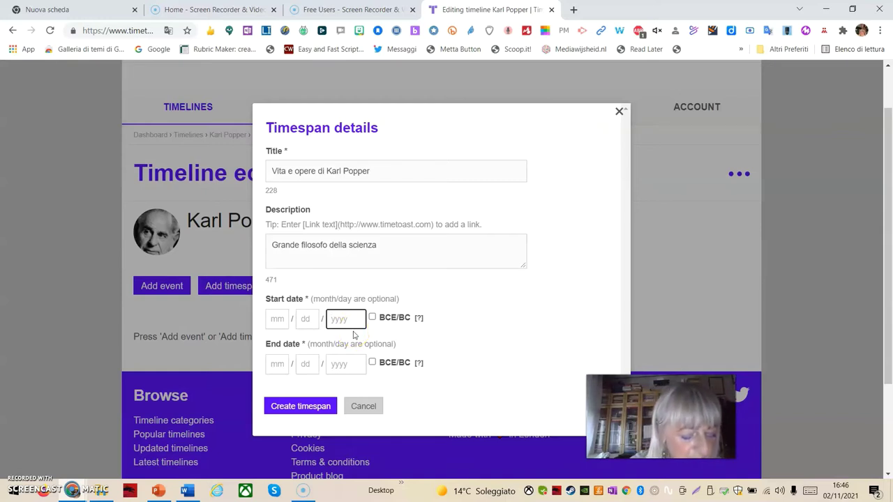
text(19)
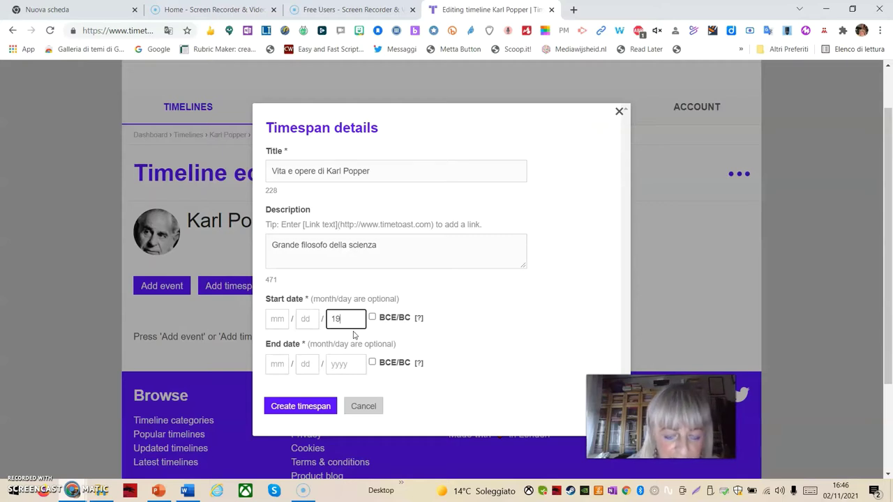
text(02)
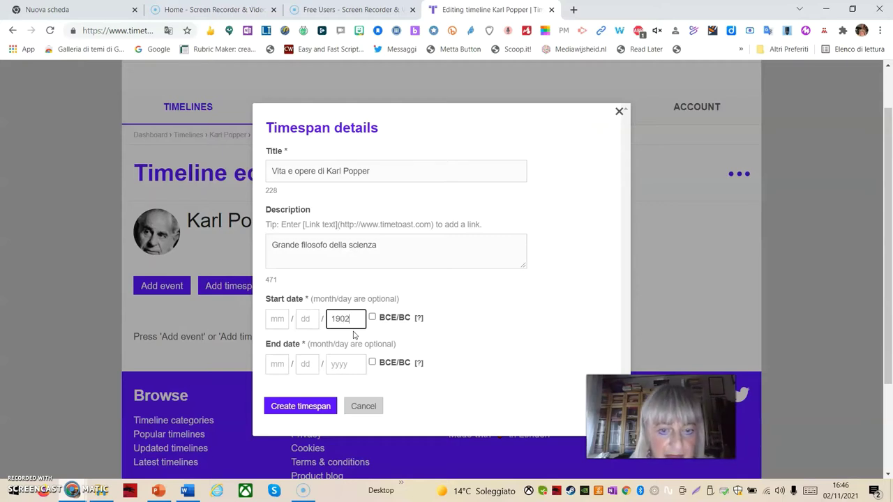
click(339, 367)
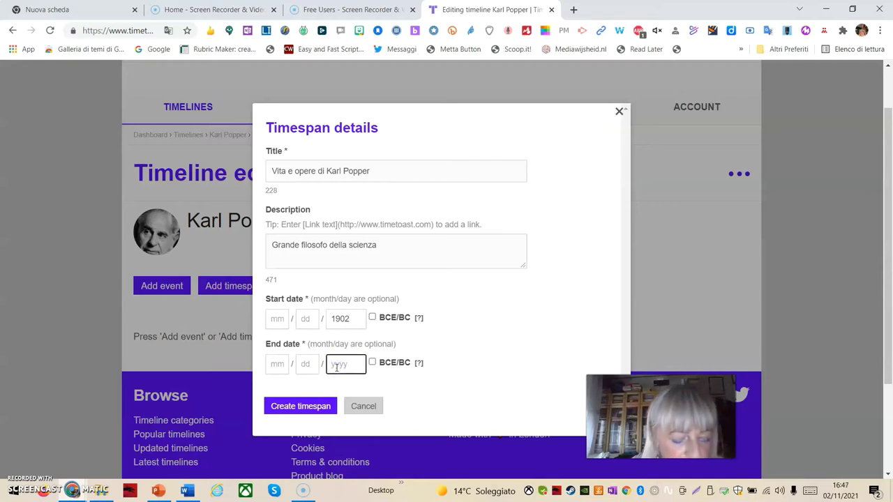
text(1994)
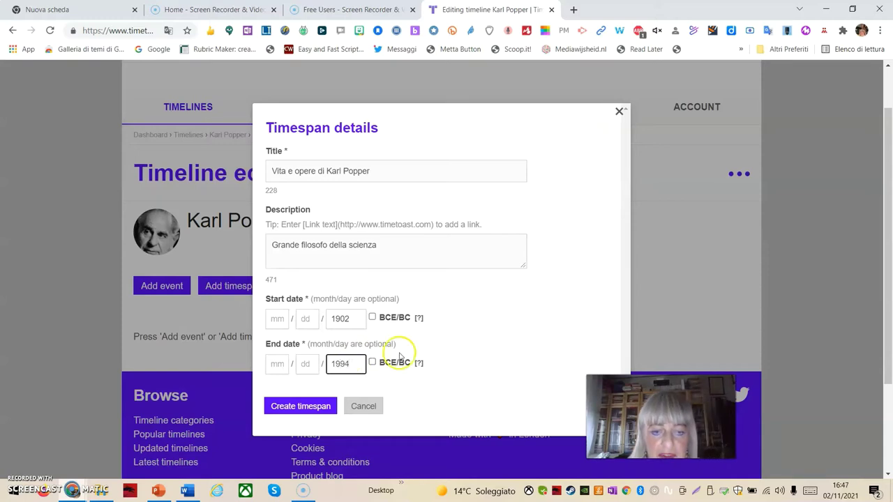
scroll(522, 365, down, 1)
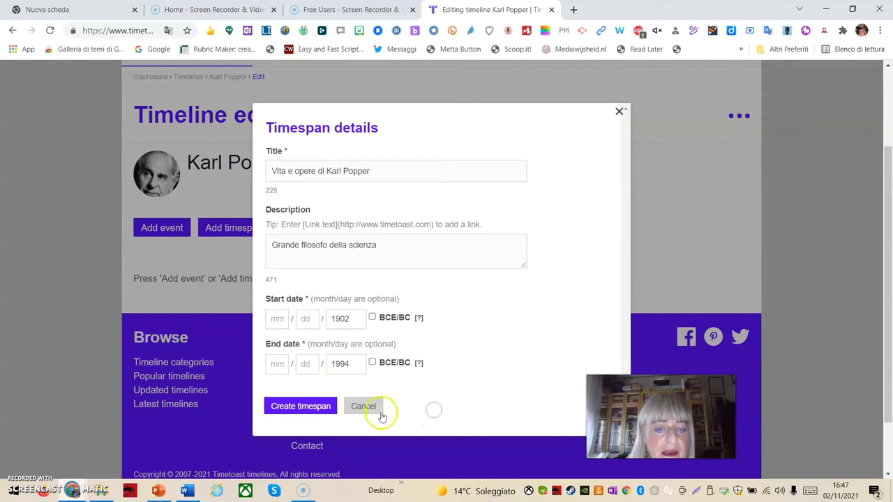
click(307, 412)
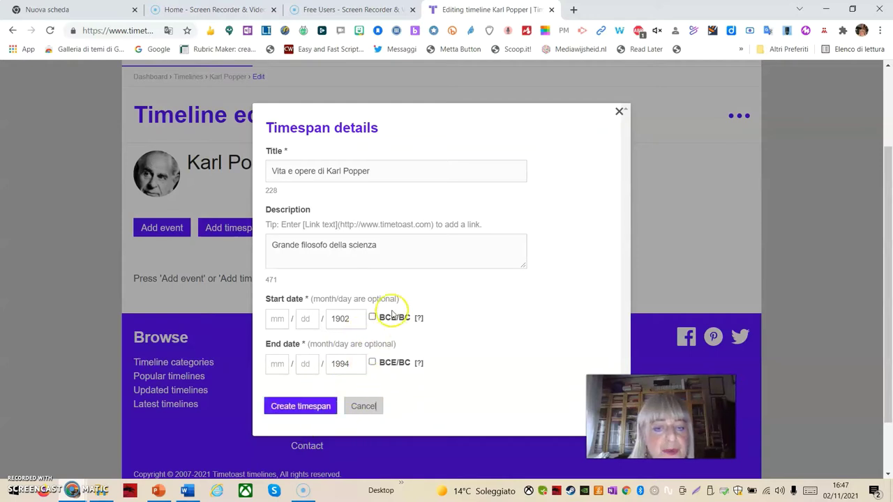
click(305, 407)
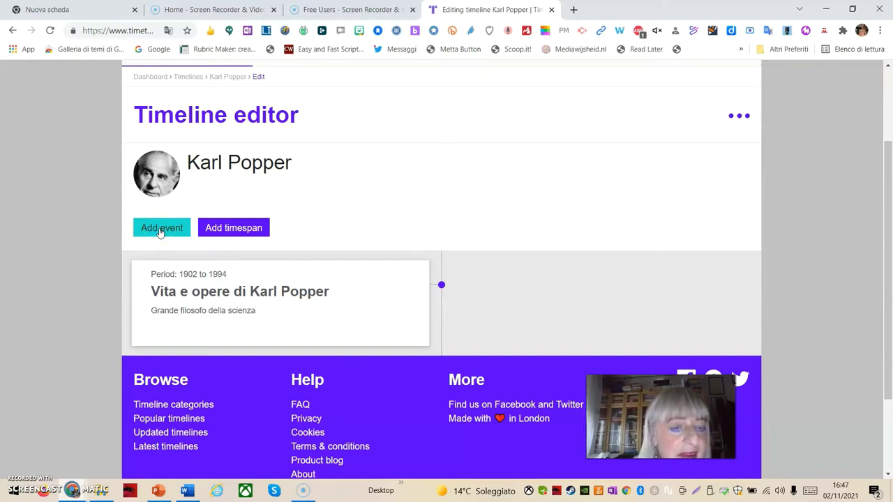
- Start a new event on the Karl Popper timeline and title it "Logica della scoperta scientifica"
click(160, 230)
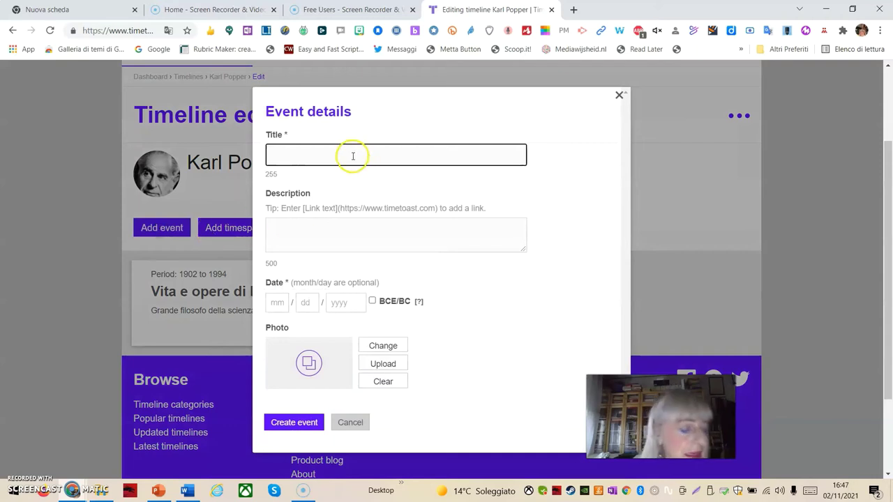
click(353, 156)
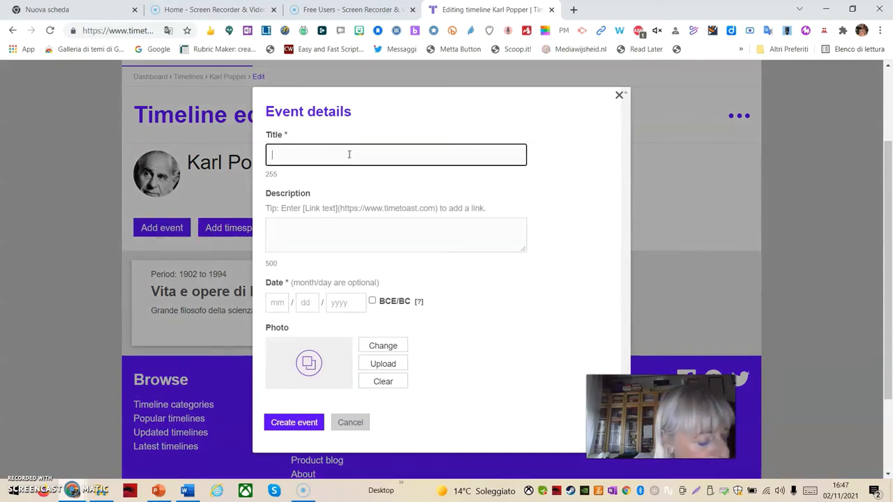
click(349, 158)
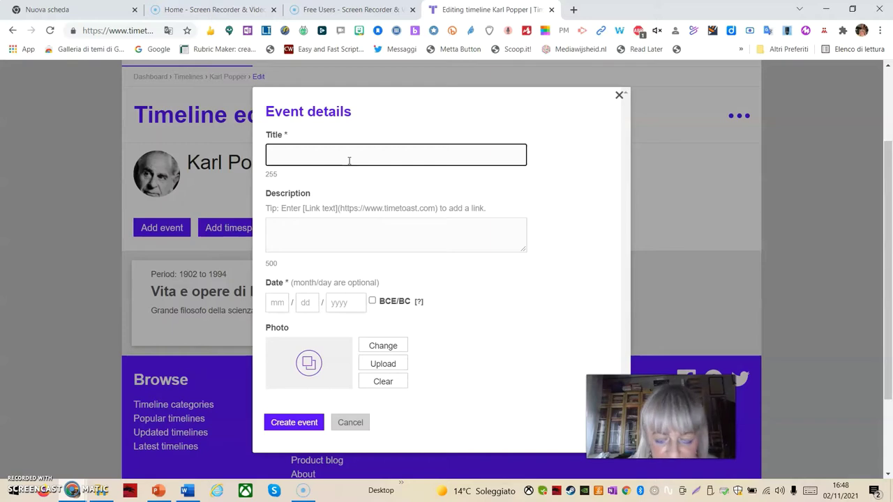
text(LOGICA)
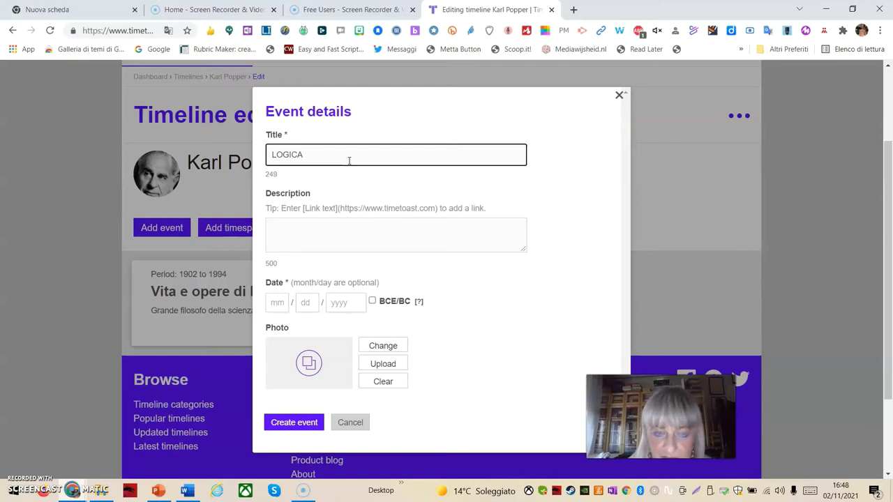
key(BackSpace)
key(BackSpace)
key(BackSpace)
key(BackSpace)
key(BackSpace)
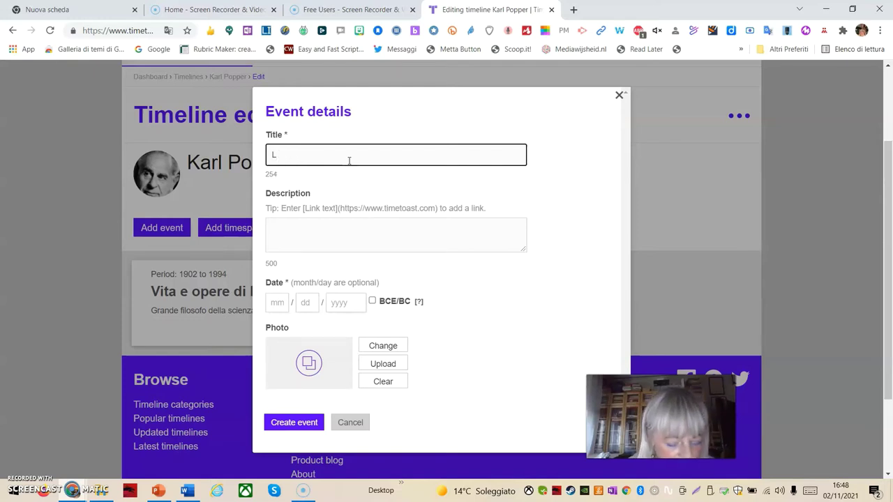
text(ogic)
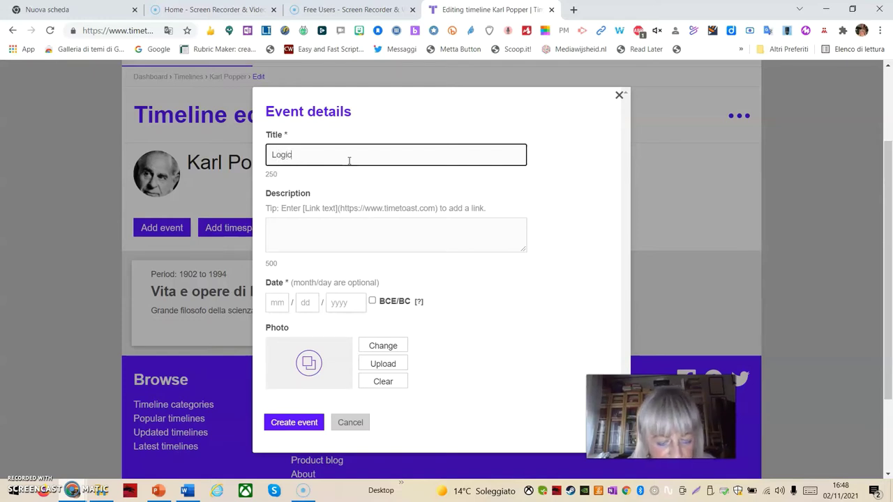
text(a della)
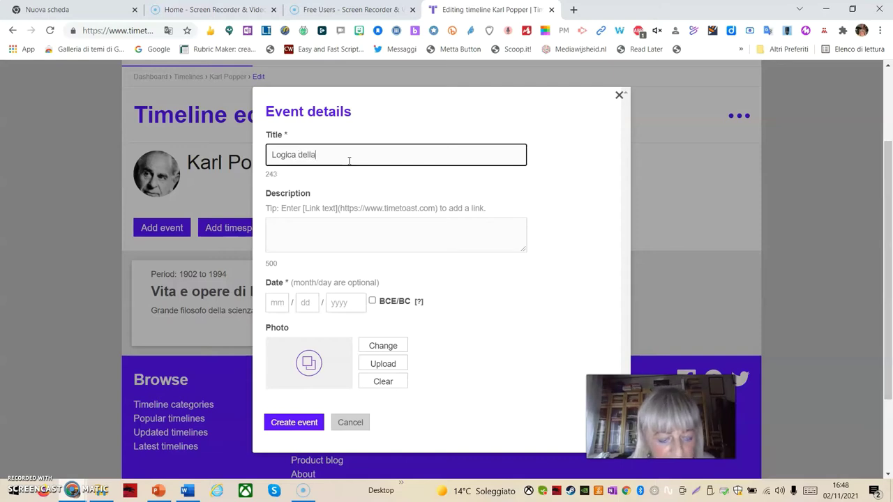
text( scope)
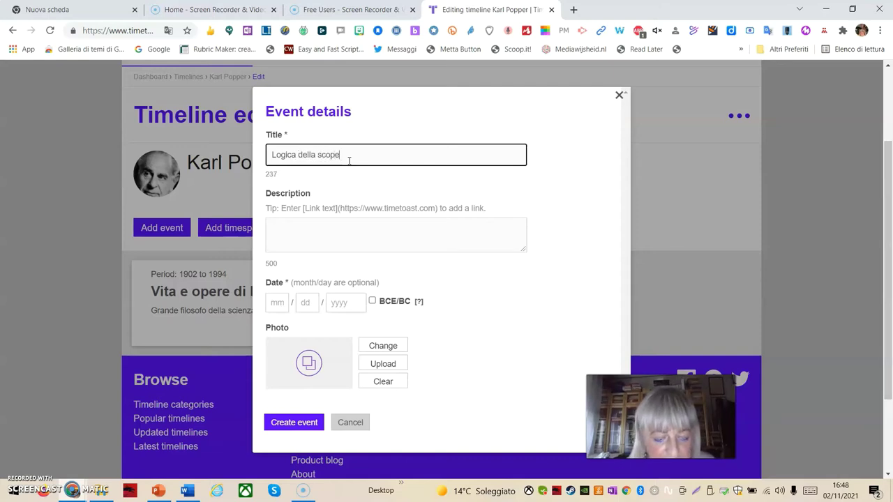
text(rta s)
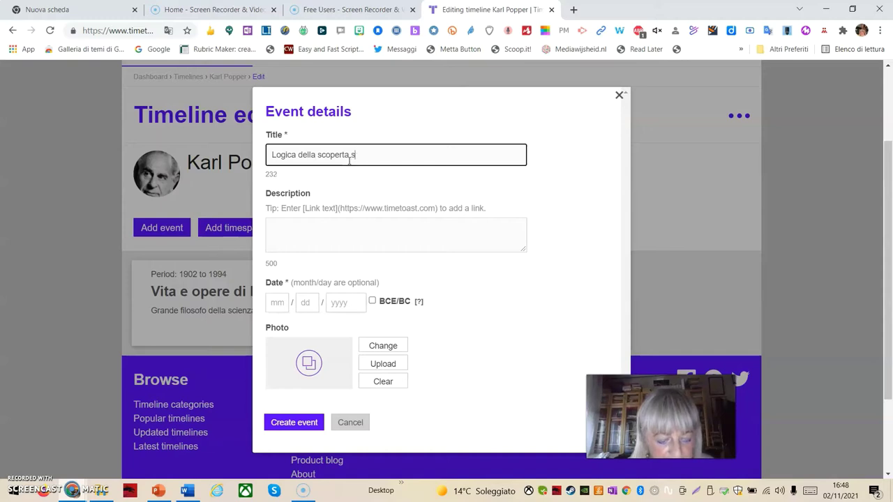
text(cienti)
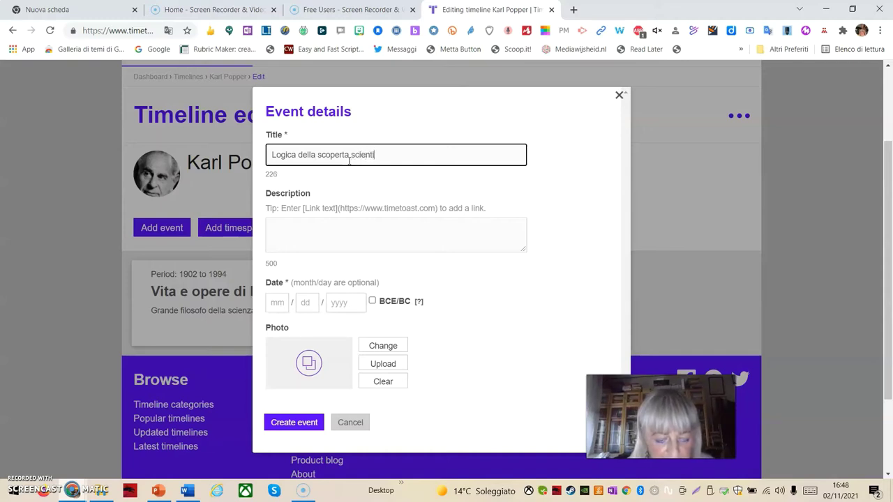
text(fica)
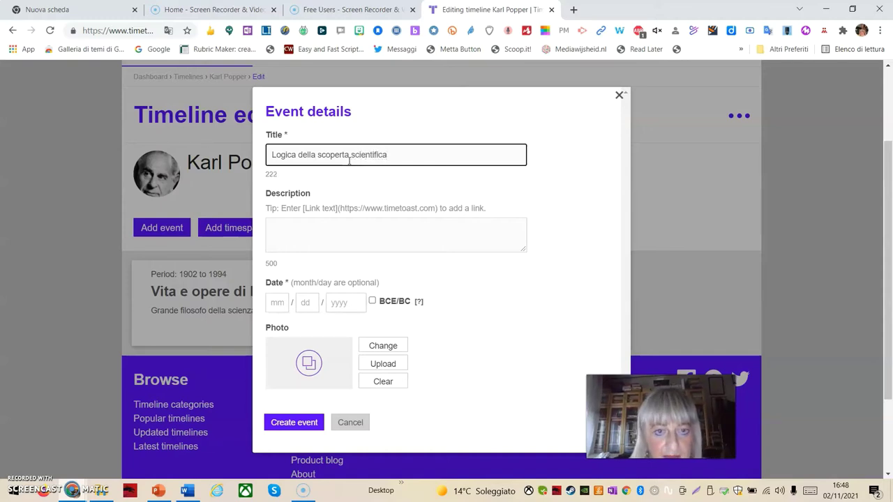
- Fill the event's description with the prepared Italian text beginning "Si occupa del significato e della struttura logica della scienza"
click(296, 234)
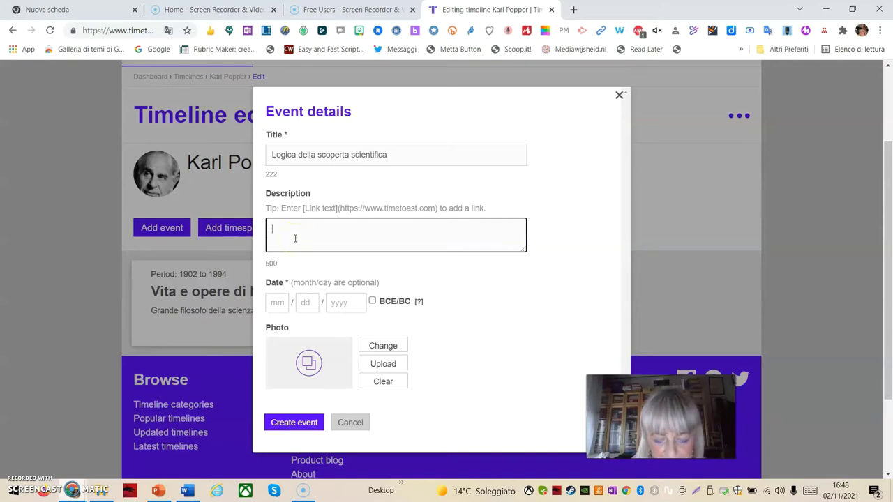
click(289, 232)
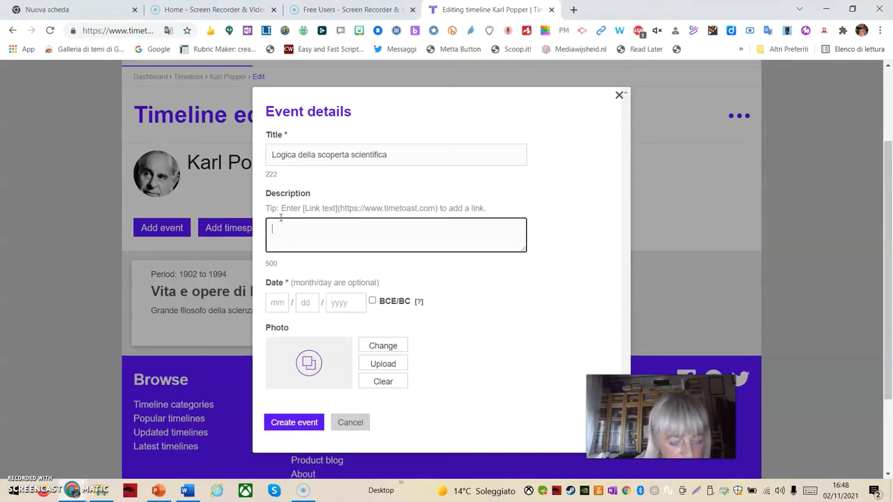
text(Si occupa del significato e della struttura logica della scienza. La scienza non può usare metodologie basate sull'induzione. Popper la scienza dovrebbe adottare una metodologia basata sulla falsificabilità, dal momento che la verità non sta nel numero di esperimenti per quanto grande esso sia. Le teorie basate sulla ricerca empirica dovrebbero essere contraddistinte dalla falsificabilità. Il metodo scientifico valido da adottare è il metodo deduttivo dei controlli.)
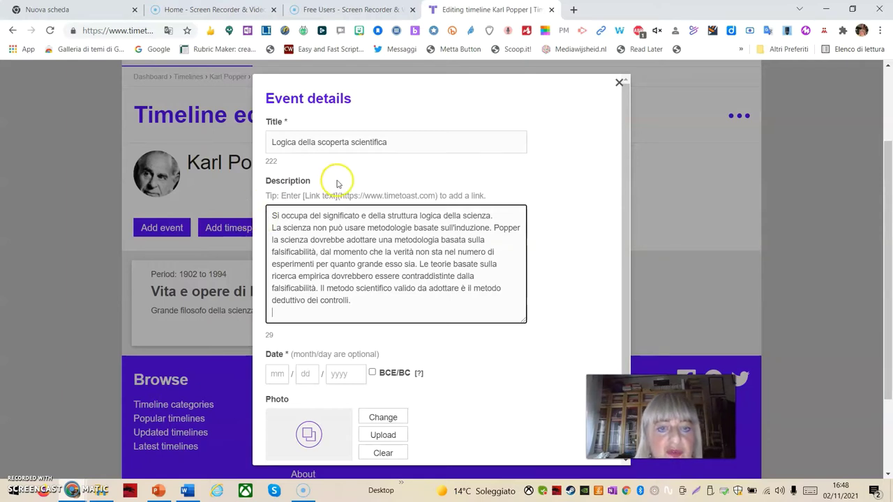
click(301, 195)
drag(301, 196, 352, 198)
key(ctrl+c)
click(438, 194)
right_click(351, 196)
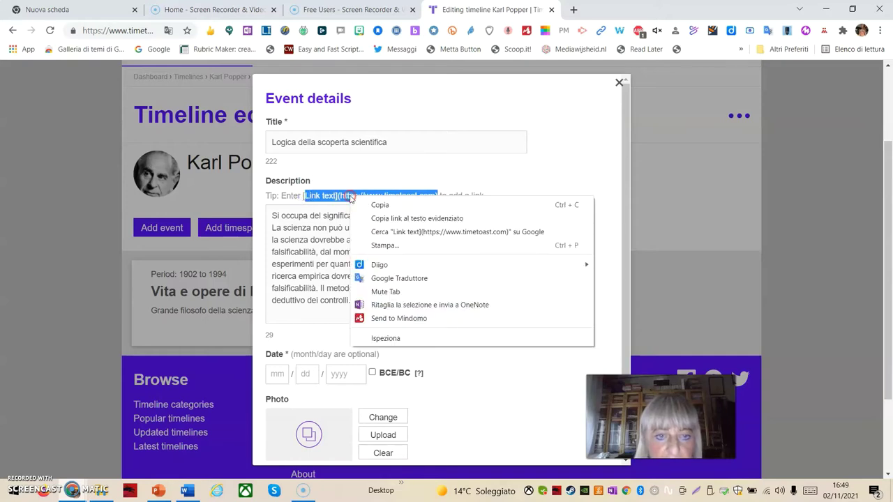
click(377, 203)
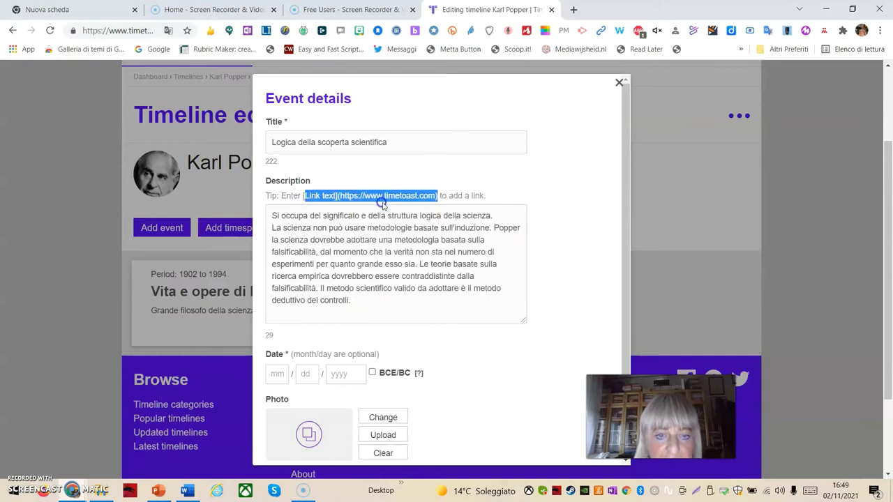
click(281, 310)
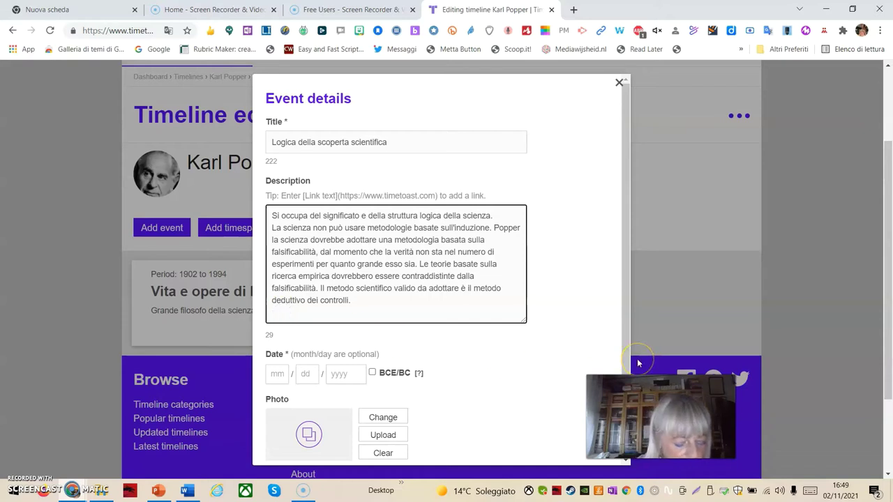
key(ctrl+v)
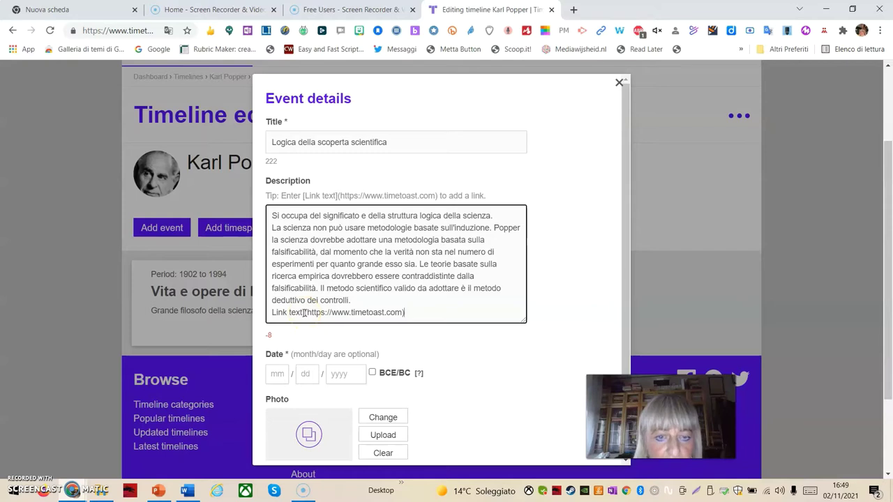
click(279, 313)
click(407, 315)
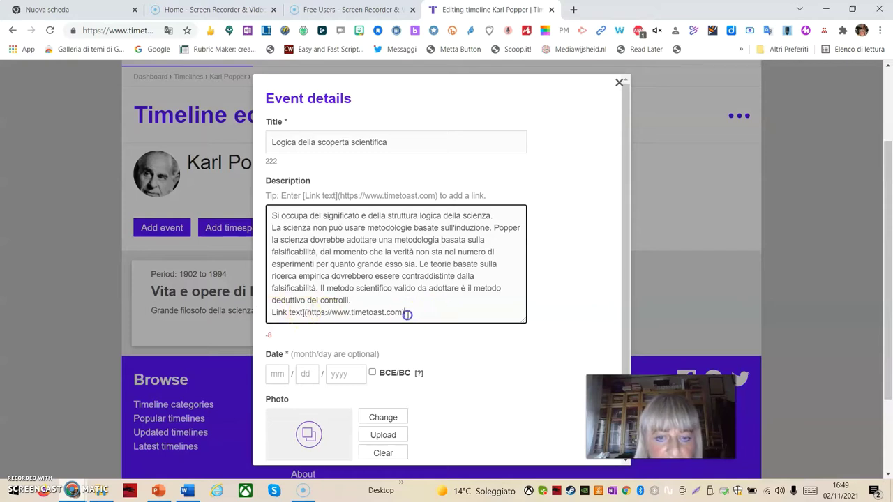
drag(406, 315, 271, 313)
key(BackSpace)
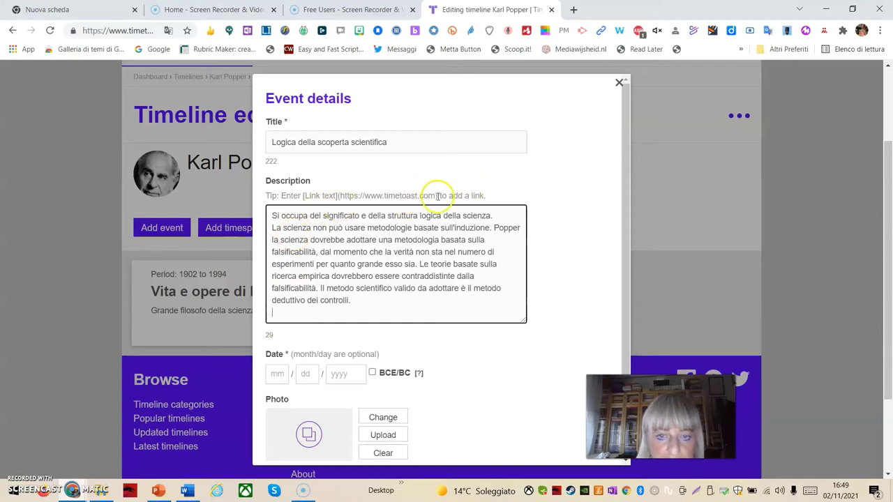
drag(438, 196, 303, 193)
key(ctrl+c)
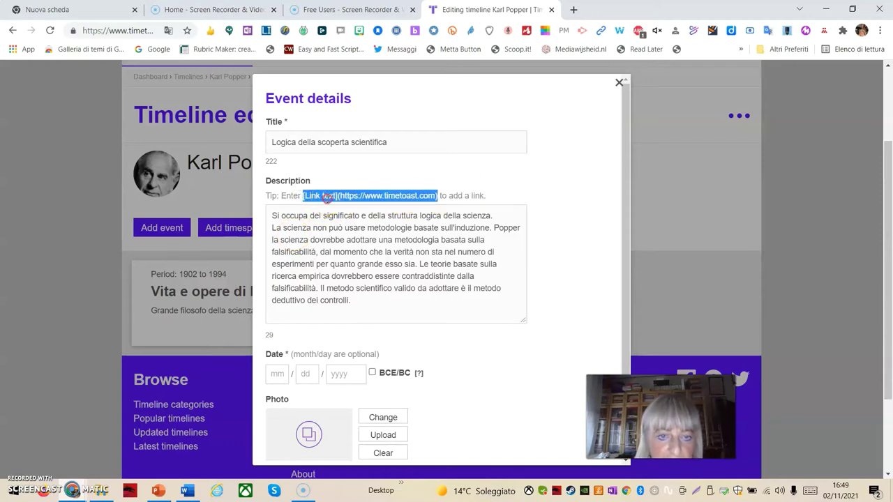
right_click(328, 201)
click(356, 208)
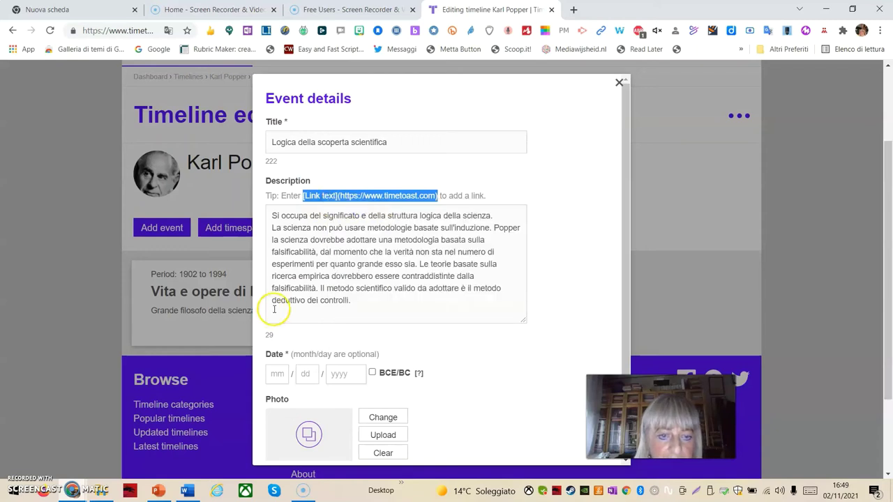
click(274, 309)
key(ctrl+v)
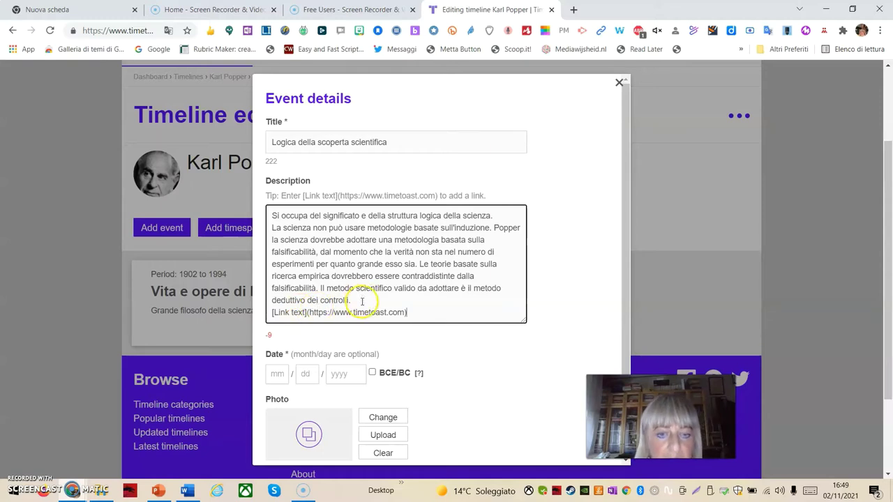
drag(362, 301, 417, 266)
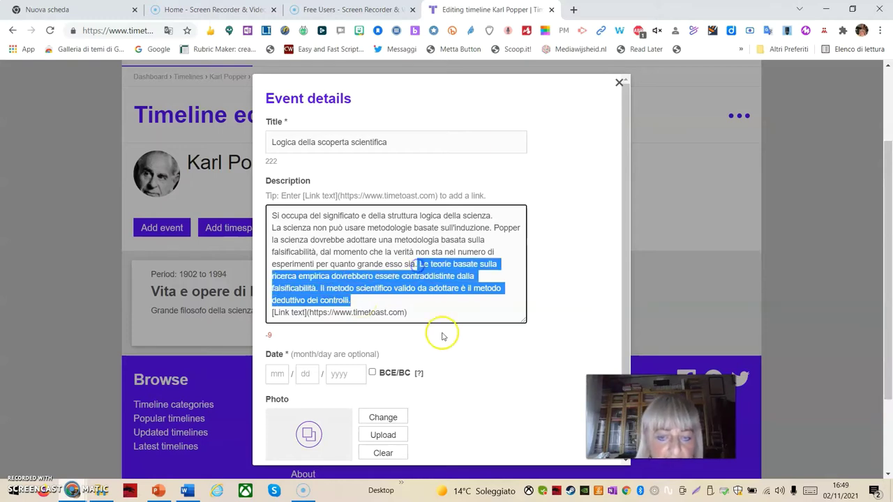
key(BackSpace)
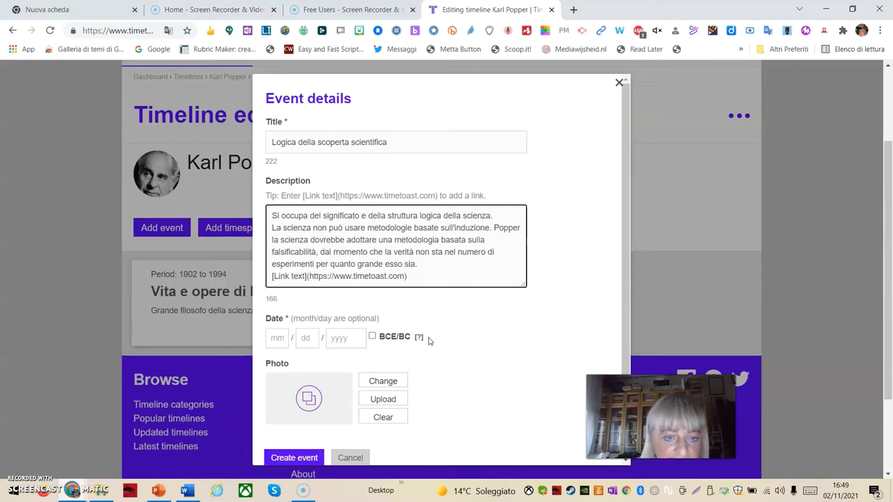
- Replace the placeholder "Link text" inside the square brackets of the description's link with "approfondisci"
click(314, 276)
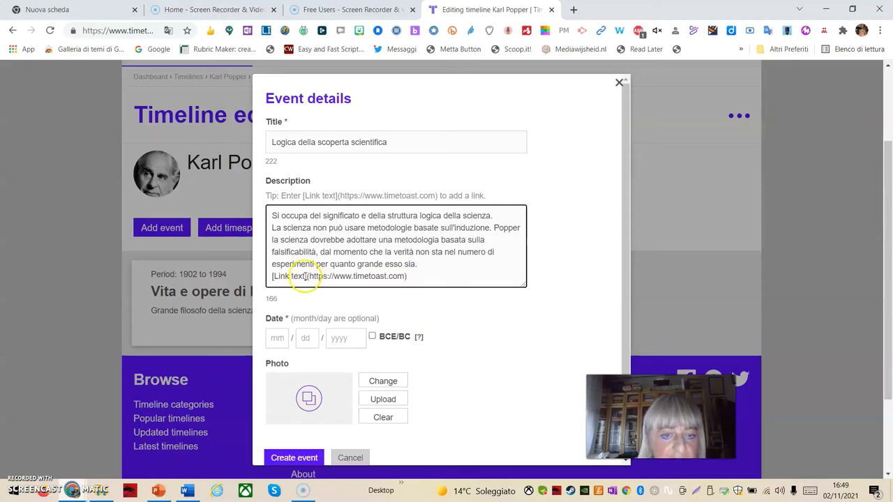
drag(305, 276, 275, 284)
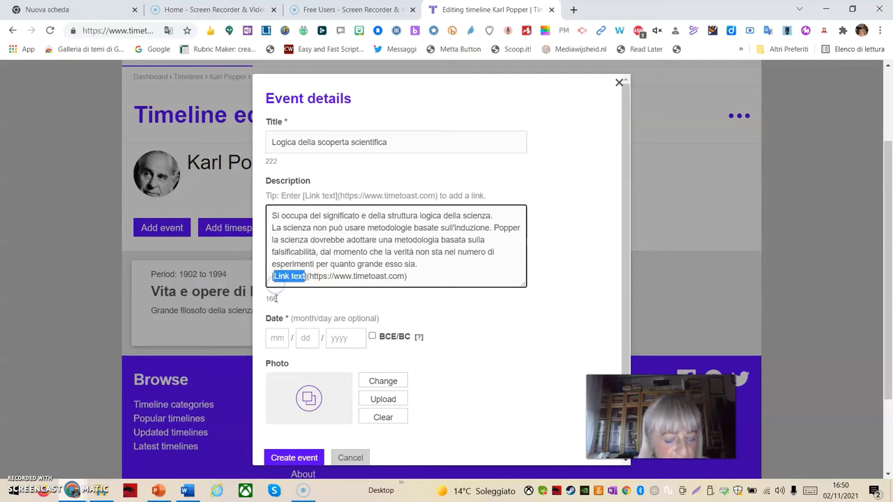
key(BackSpace)
text(app)
text(rofon)
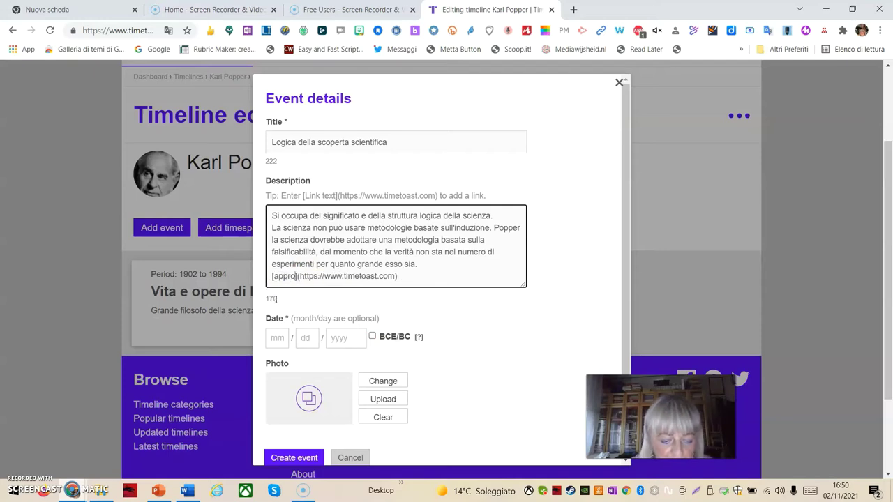
text(di)
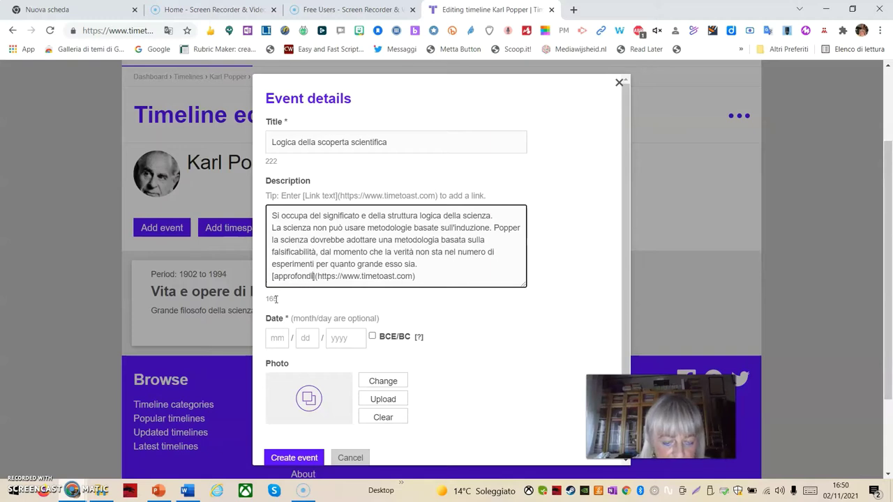
text(sci)
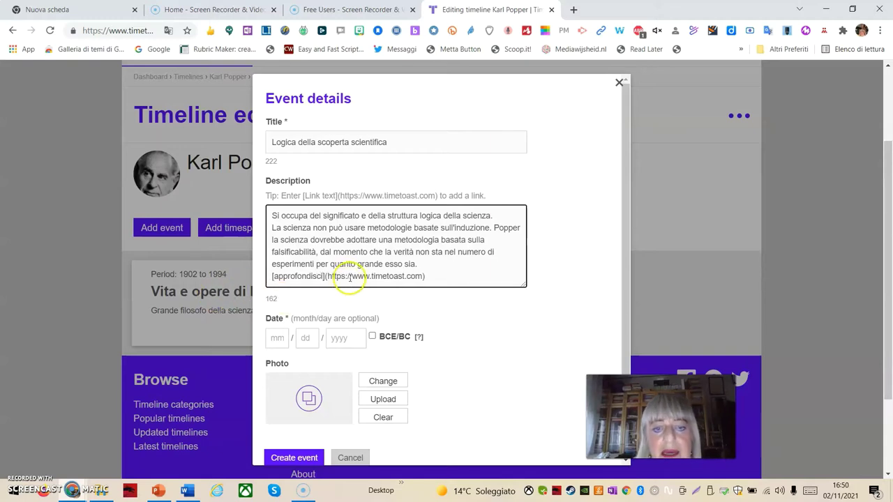
click(418, 276)
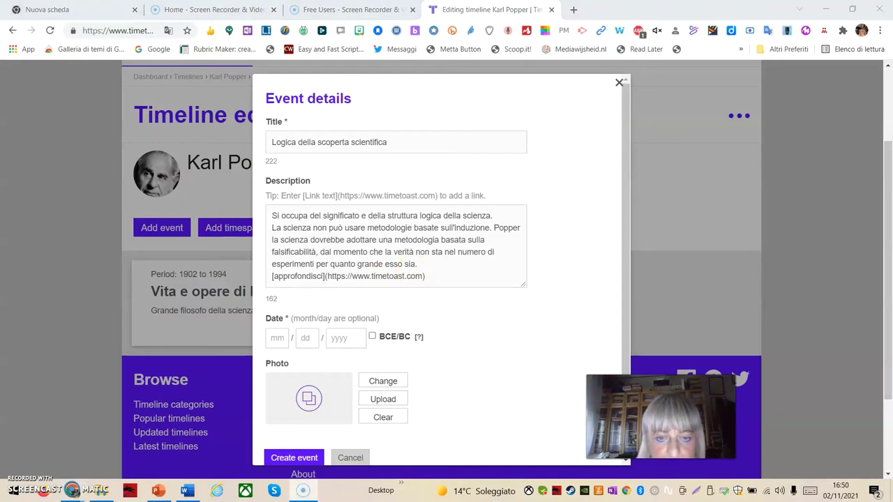
click(421, 276)
drag(421, 276, 328, 282)
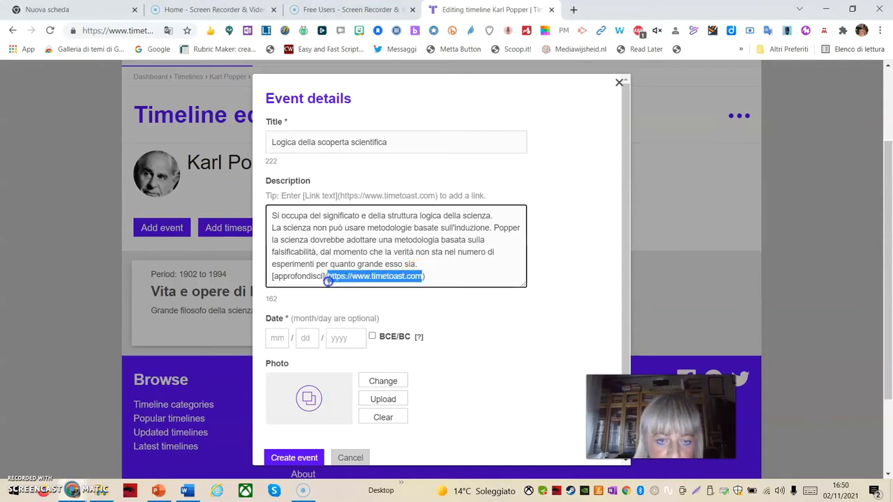
text(https://www.youtube.com/watch?v=BOkrDqLFB7w)
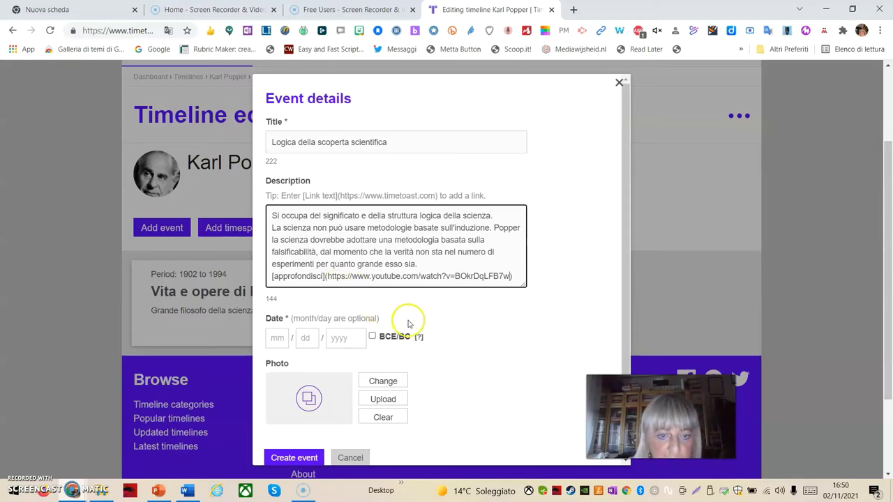
- Set the year of the "Logica della scoperta scientifica" event to 1934 and create the event
scroll(519, 341, down, 2)
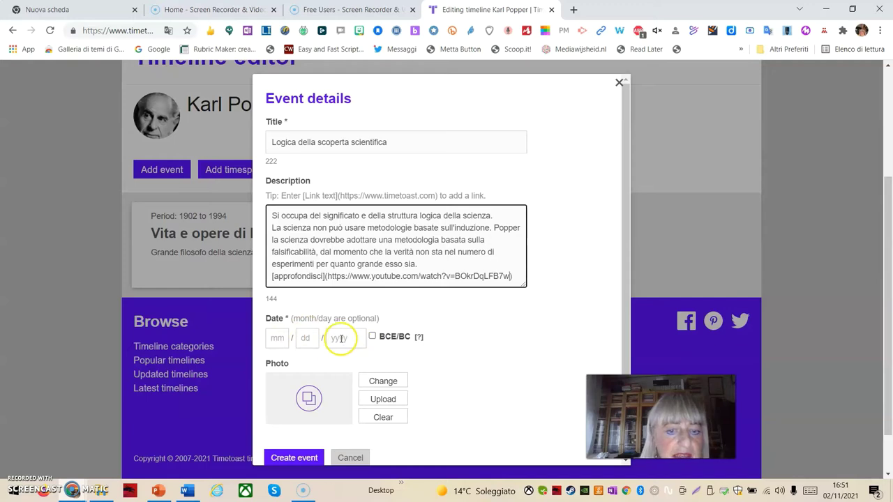
click(340, 338)
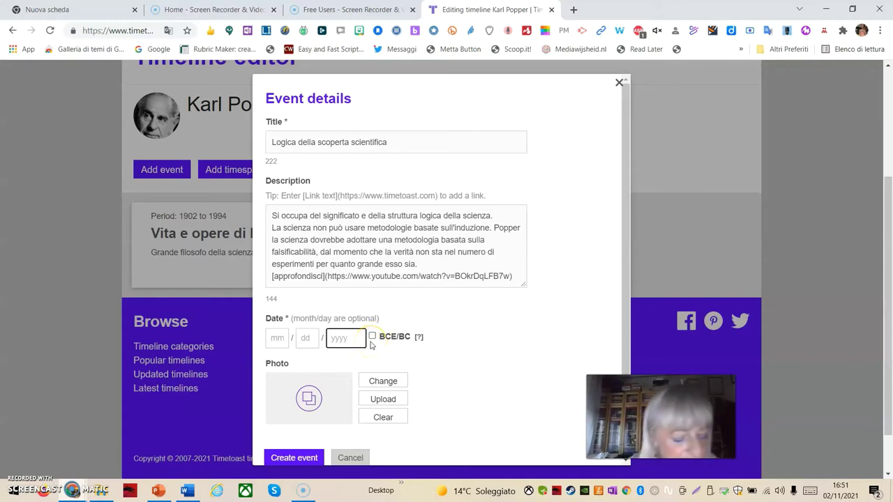
text(1934)
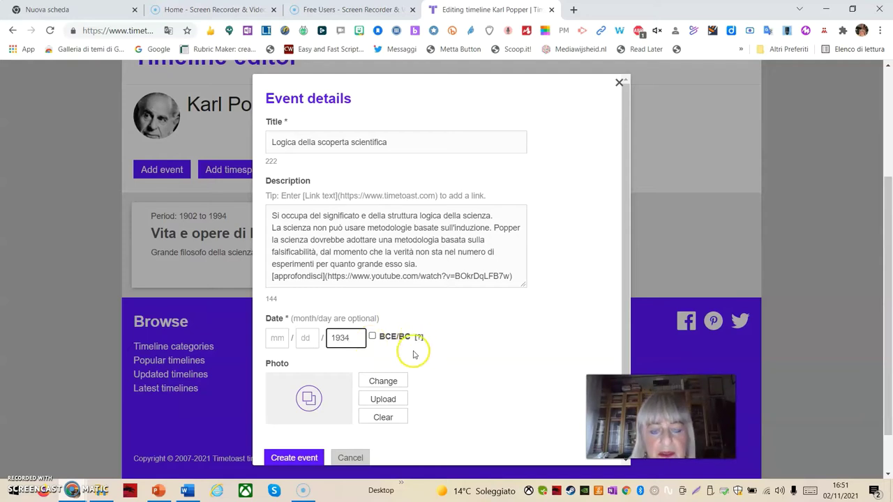
scroll(430, 357, down, 2)
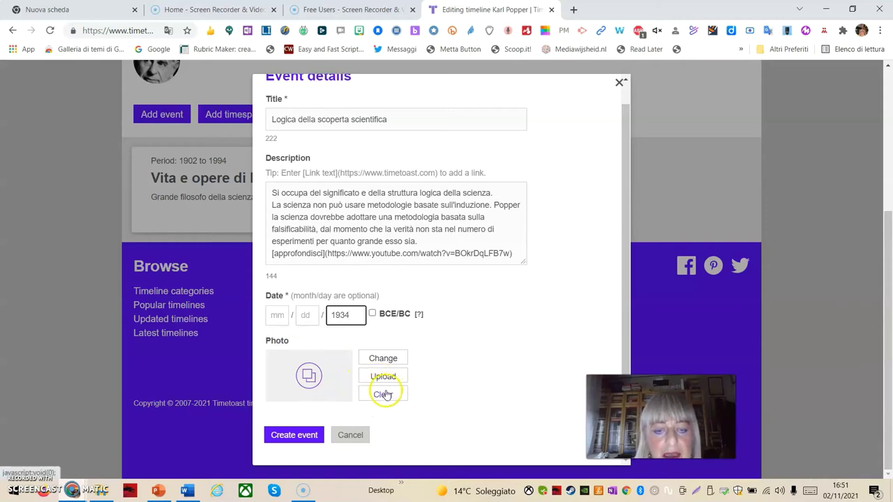
click(304, 437)
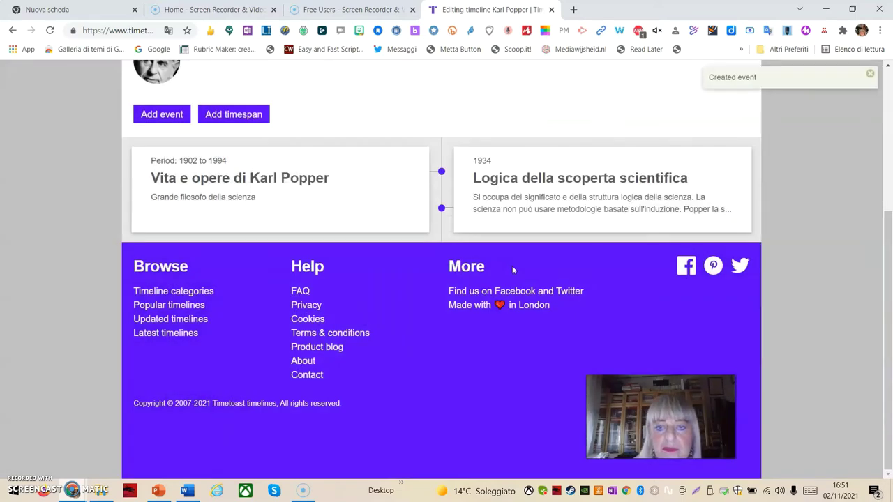
click(512, 265)
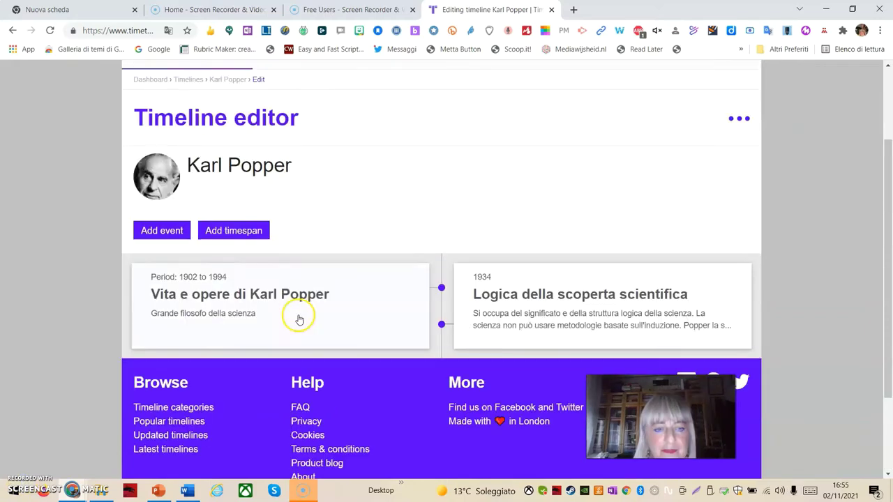
- Start a new event titled "Migrazione" with the description "In seguito alle leggi razziali emigra in Nuova Zelanda"
click(155, 233)
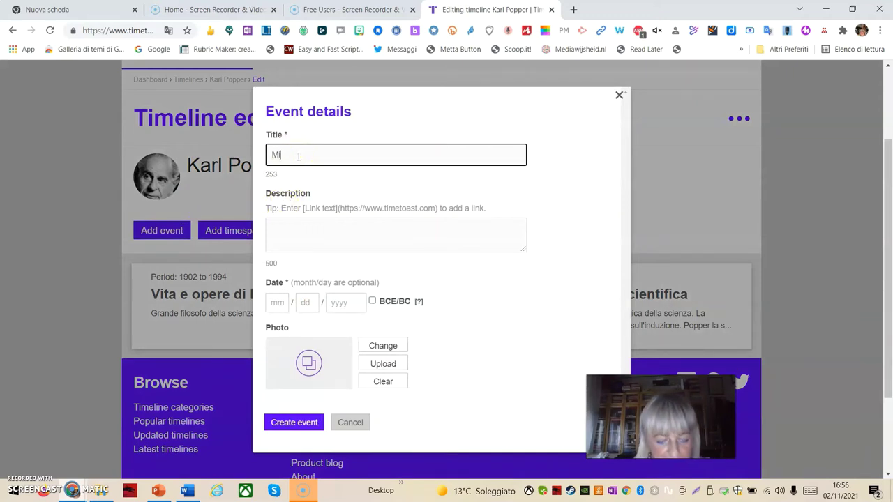
text(grazione)
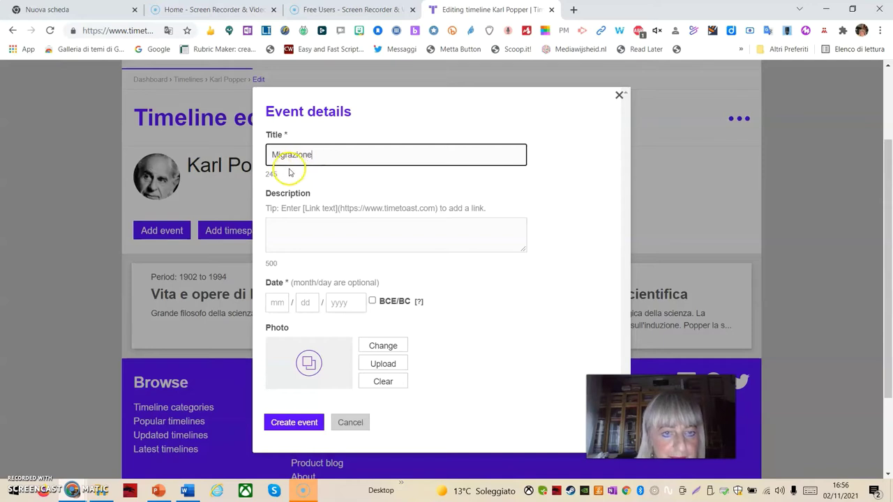
click(304, 232)
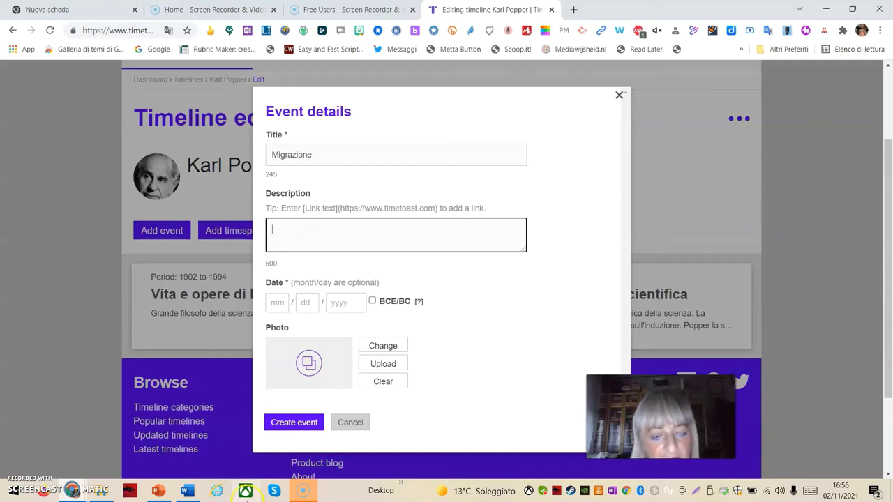
click(259, 492)
click(297, 231)
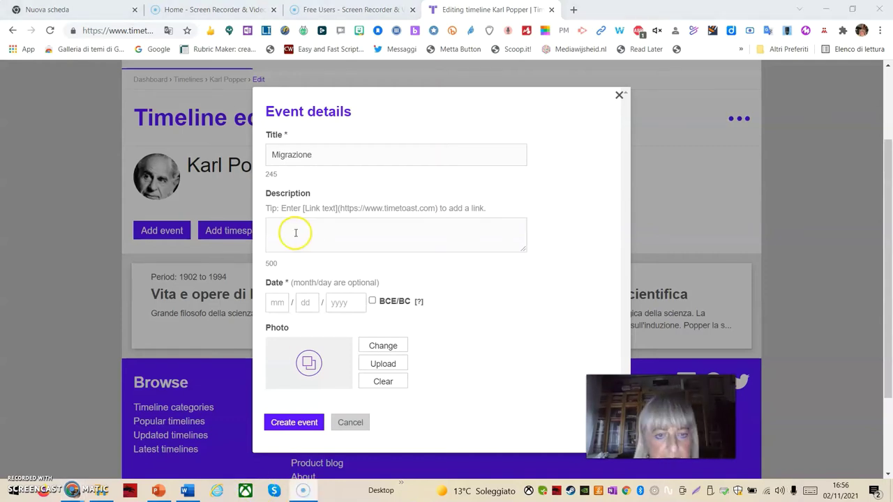
text(In seguito alle leggi razziali emigra in Nuova Zelanda)
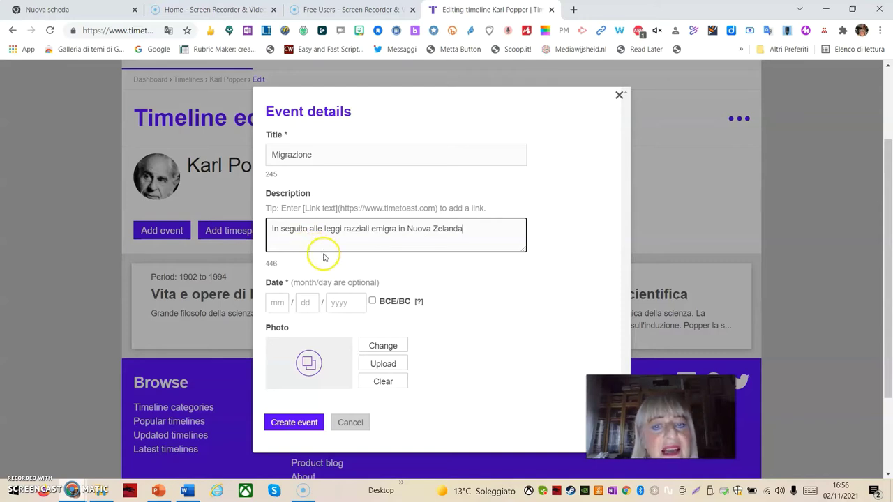
- Set the "Migrazione" event's year to 1937 and upload nuova zelanda.jpg from the popper folder as its photo
click(350, 302)
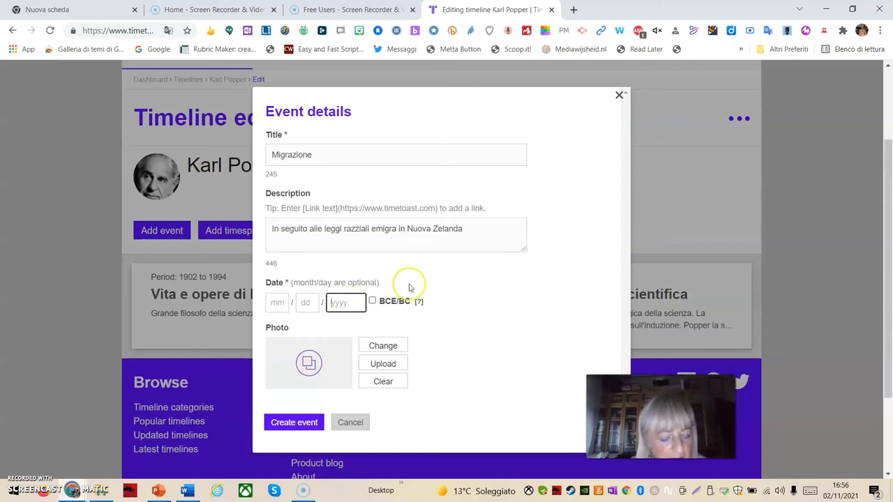
text(1937)
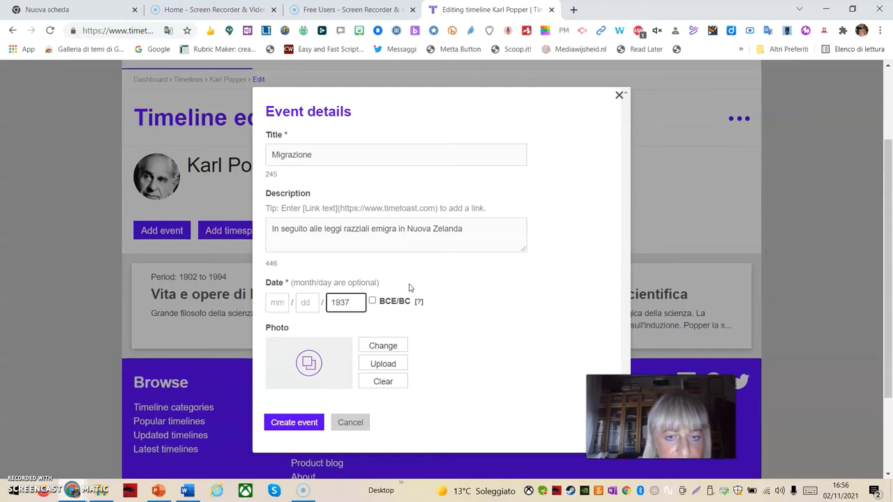
click(382, 364)
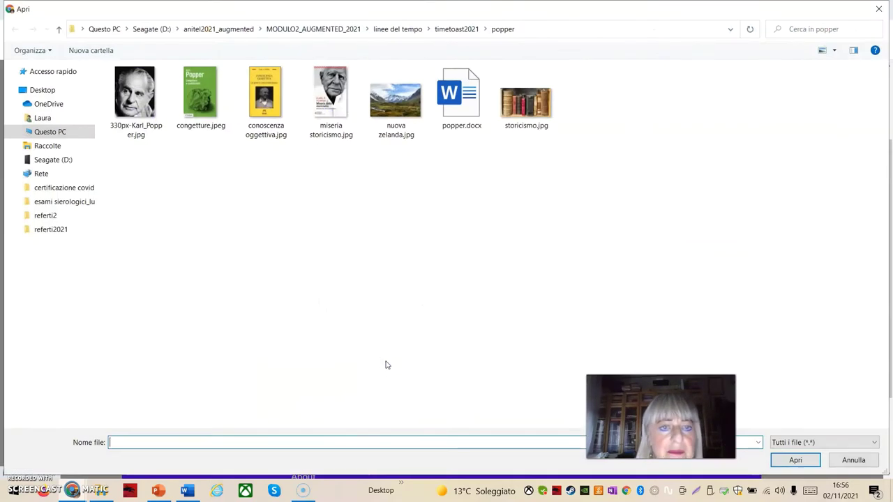
click(395, 101)
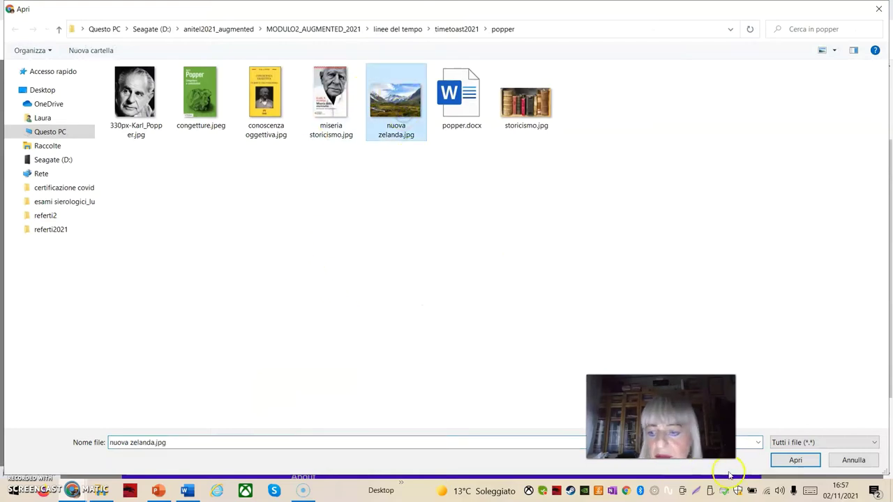
click(795, 461)
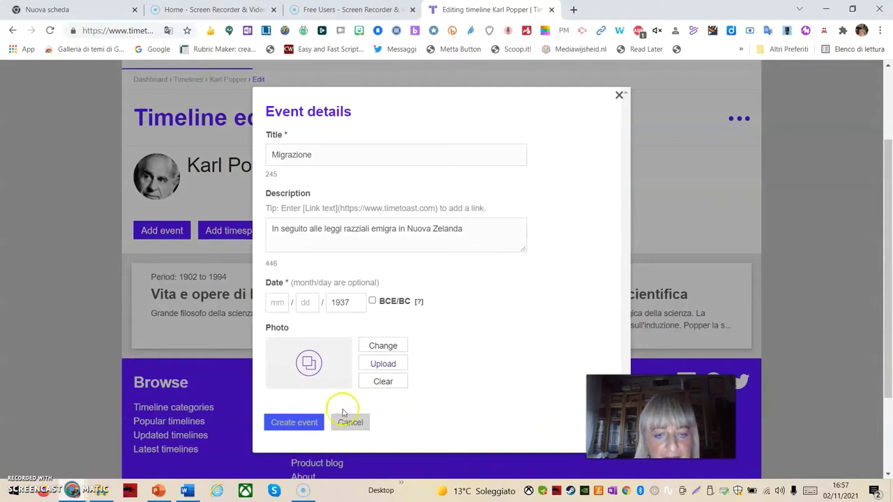
- Complete the photo upload for the "Migrazione" event and create the event on the timeline
click(382, 363)
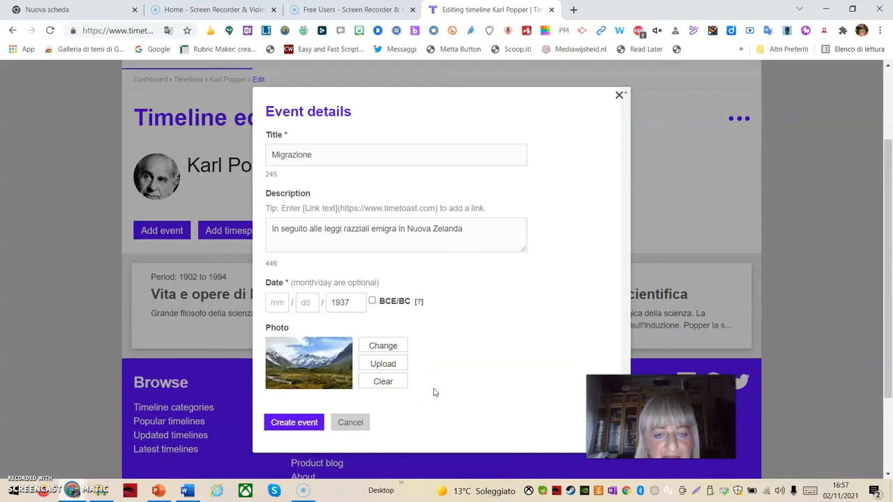
click(301, 422)
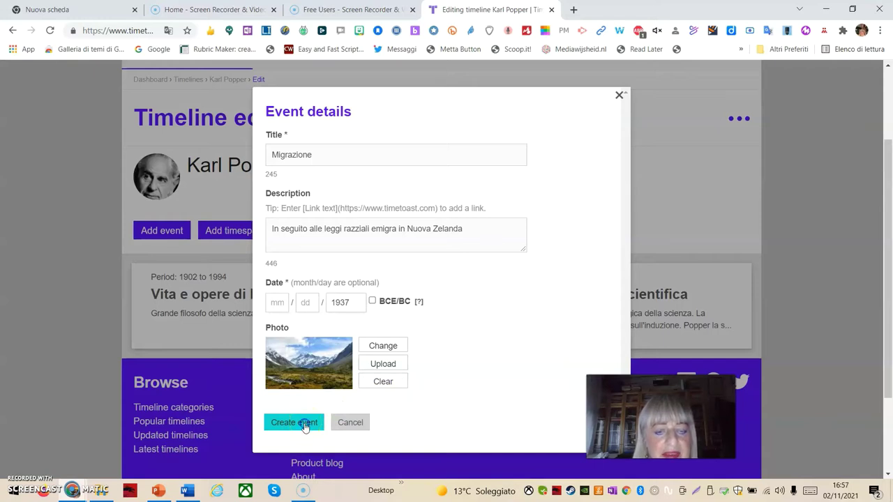
click(304, 425)
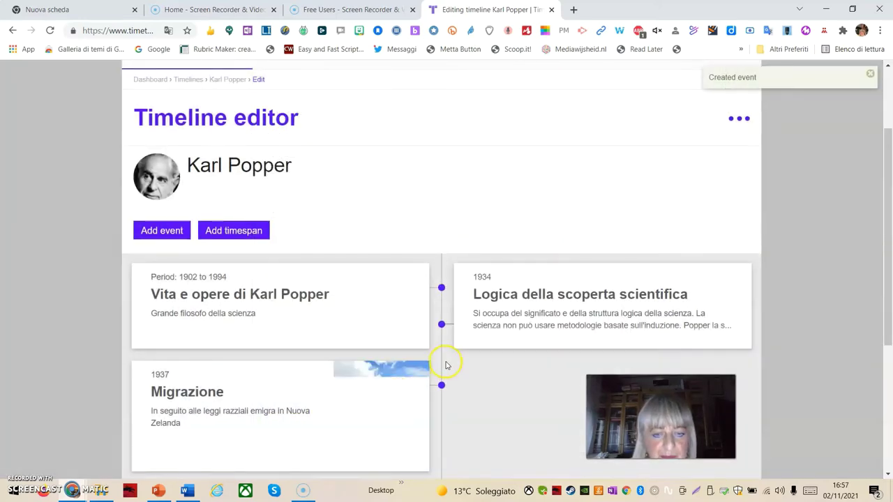
scroll(446, 363, down, 2)
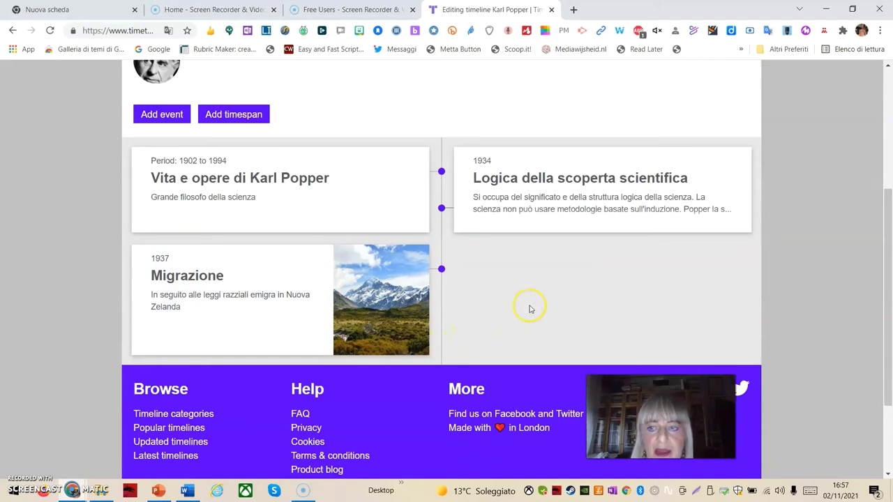
scroll(536, 301, down, 2)
scroll(536, 302, up, 4)
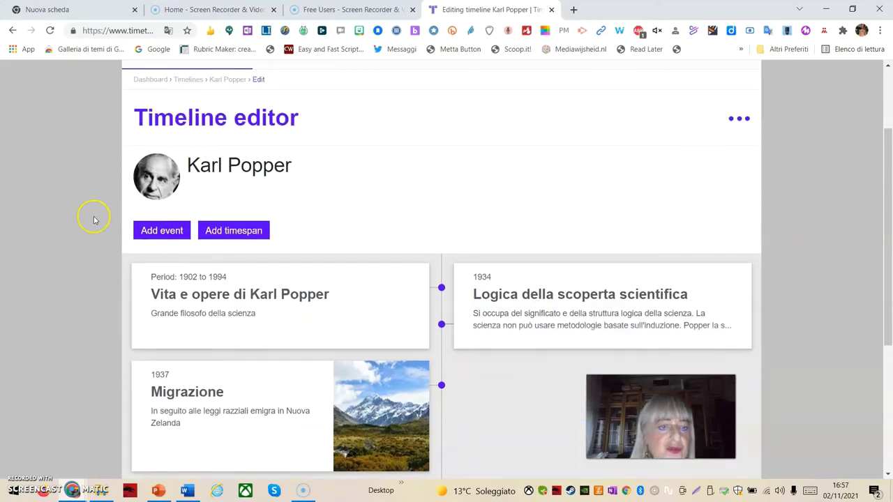
- Start a new event titled "La Miseria dello Storicismo"
click(160, 234)
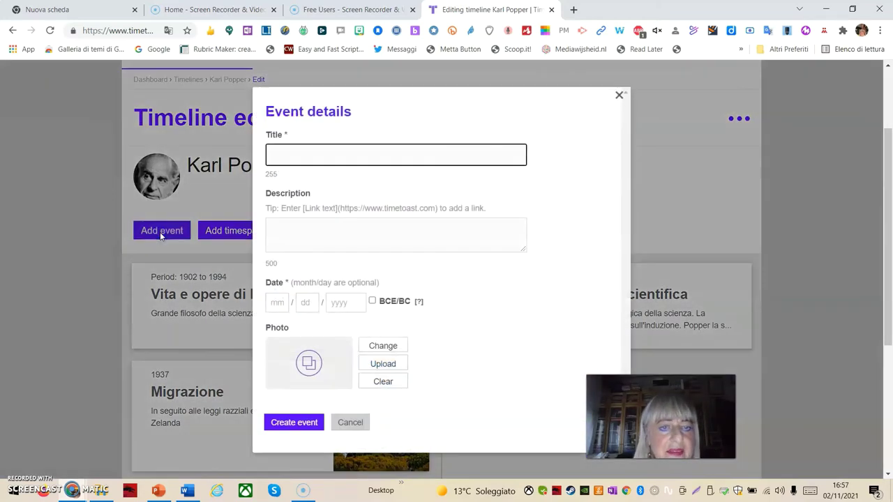
click(162, 234)
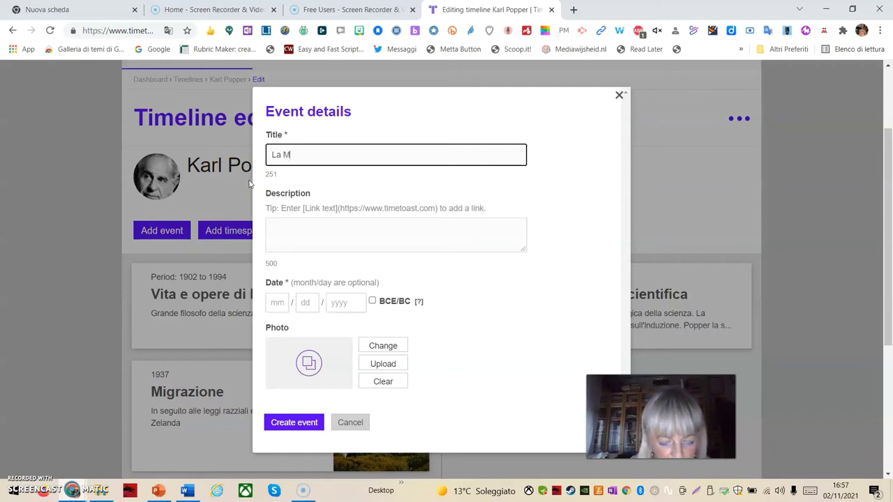
text(La Miseria)
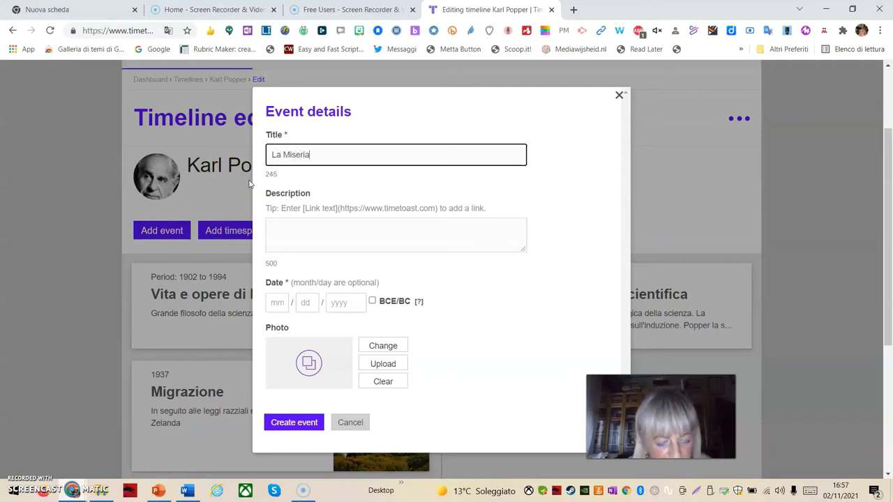
text( dello)
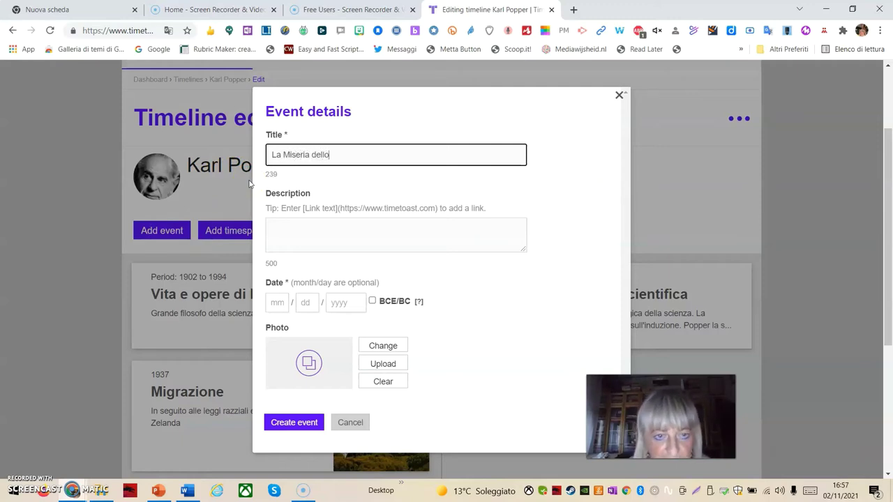
text( S)
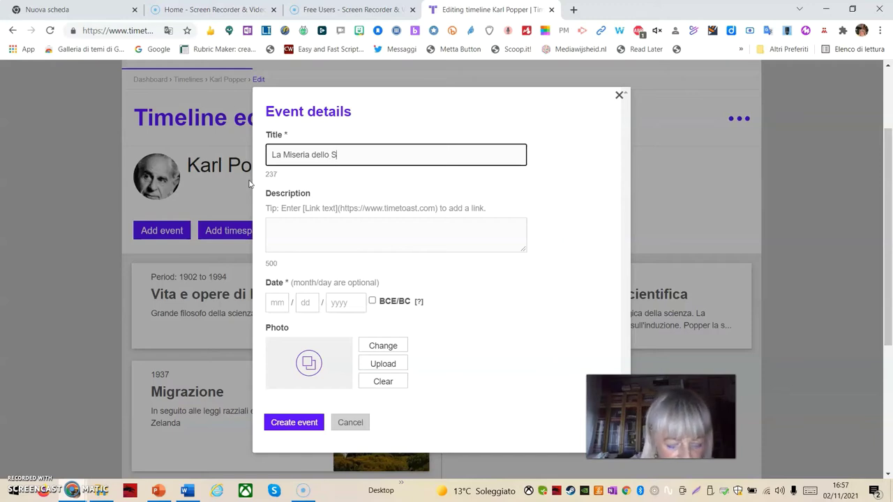
text(torici)
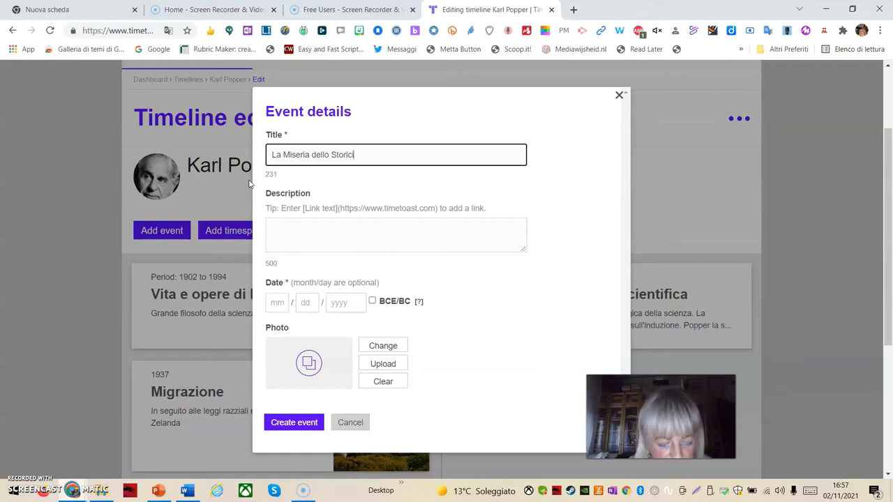
text(smo)
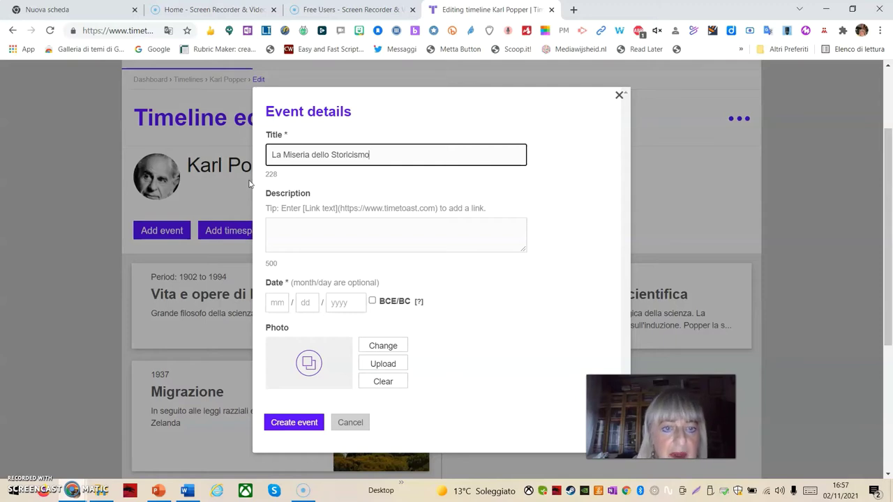
- Fill the event's description with the prepared passage on historicism, from "Popper definisce lo storicismo una devastante malattia intellettuale" to "che gli individui devono seguire."
click(297, 223)
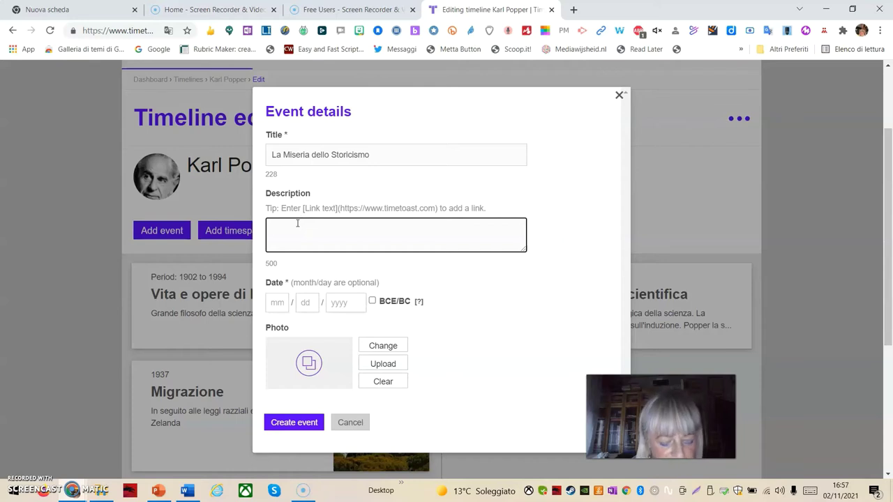
click(321, 221)
click(301, 226)
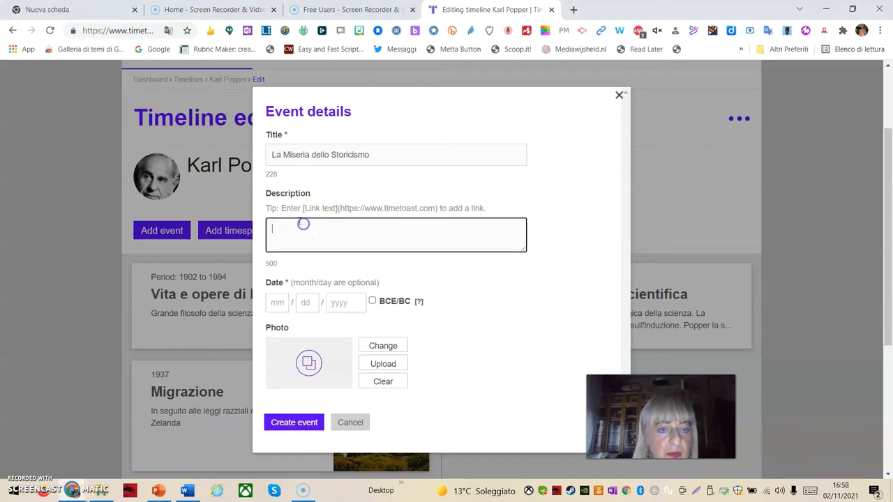
text(Popper definisce lo storicismo una devastante malattia intellettuale. Il riferimento è alle filosofie che hanno preteso di individuare  un senso globale e oggettivo della storia, concepito come un destino che gli individui devono seguire.)
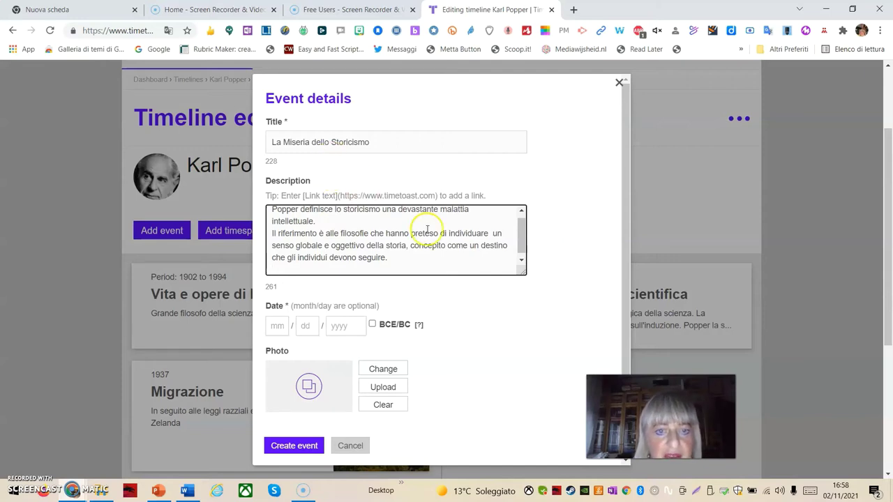
drag(438, 196, 302, 197)
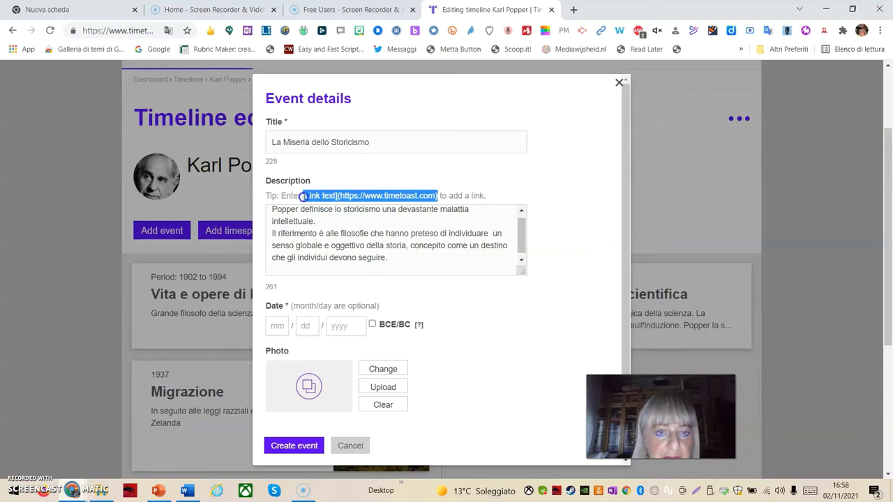
right_click(369, 199)
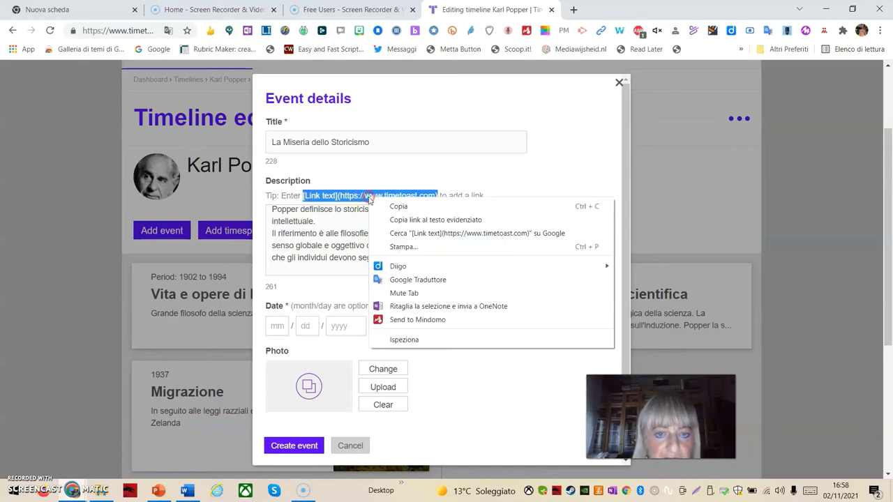
click(398, 207)
click(274, 270)
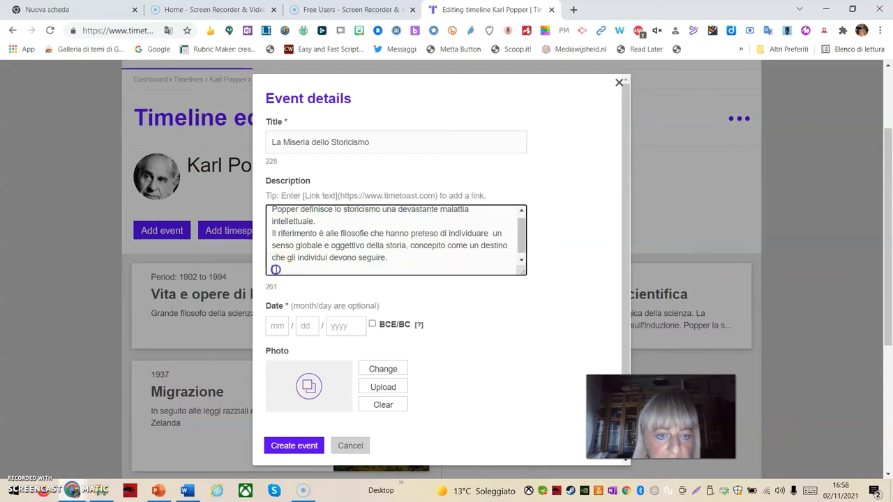
text([Link text](https://www.timetoast.com))
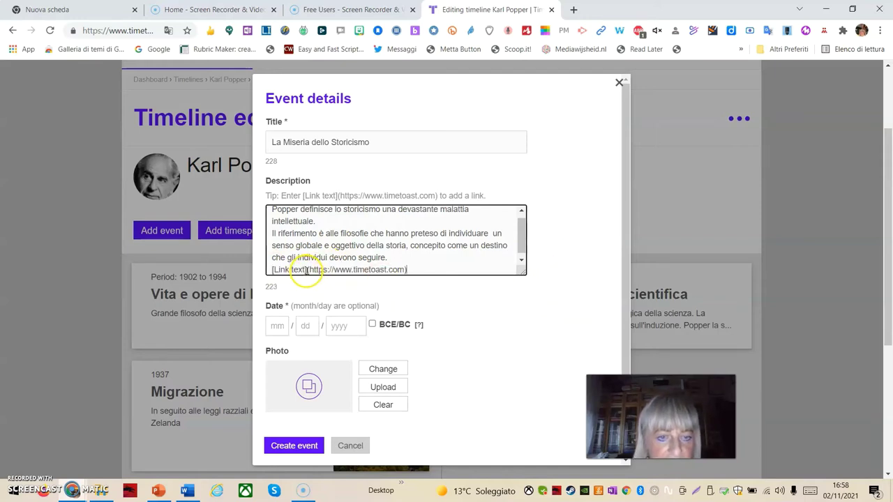
drag(303, 269, 272, 270)
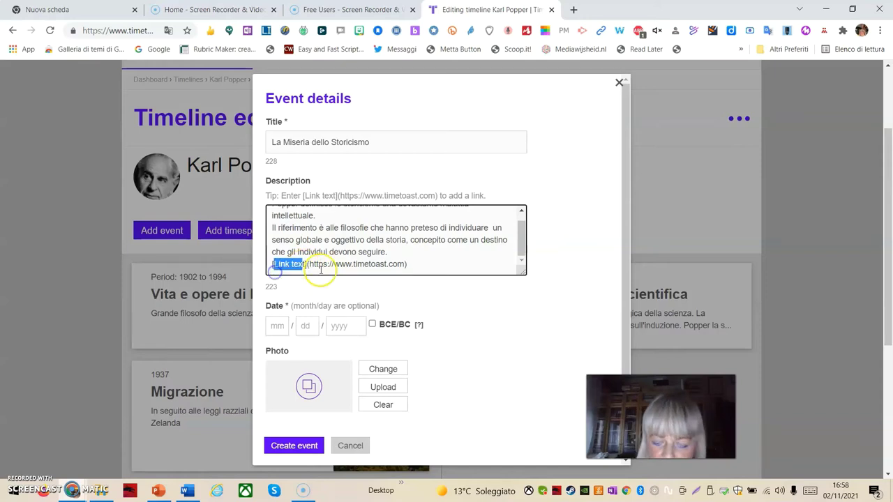
key(BackSpace)
key(BackSpace)
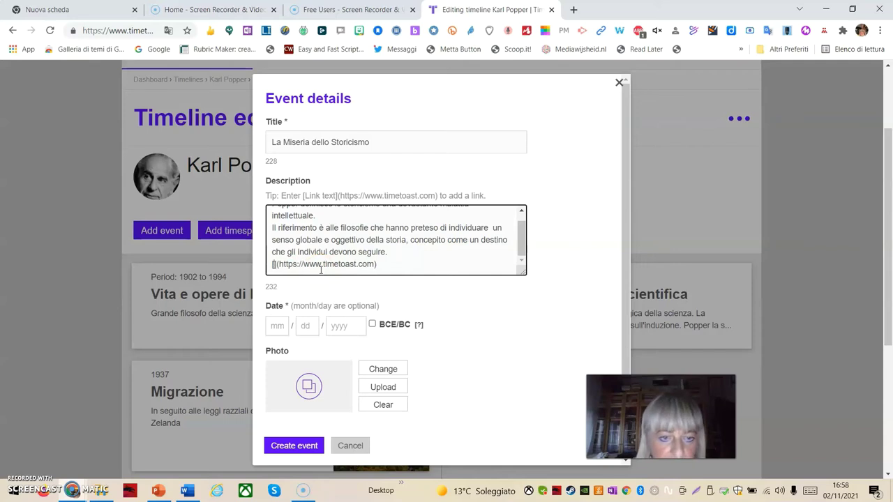
text(A)
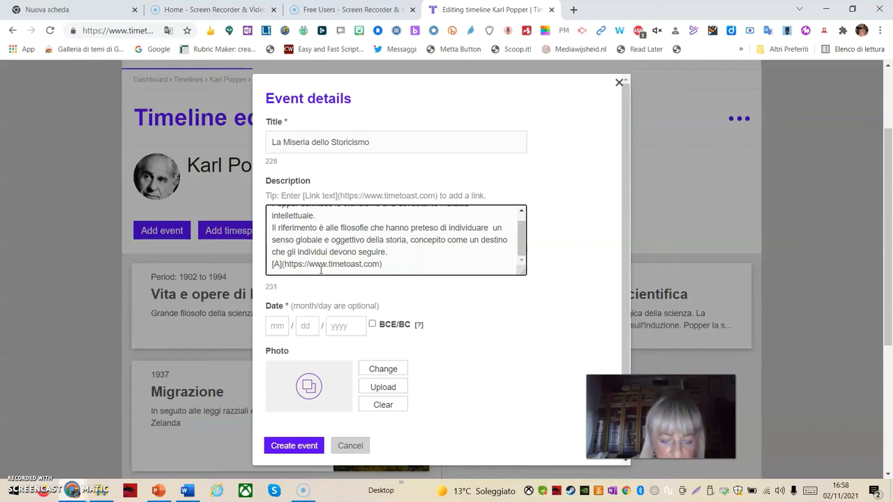
text(pprofon)
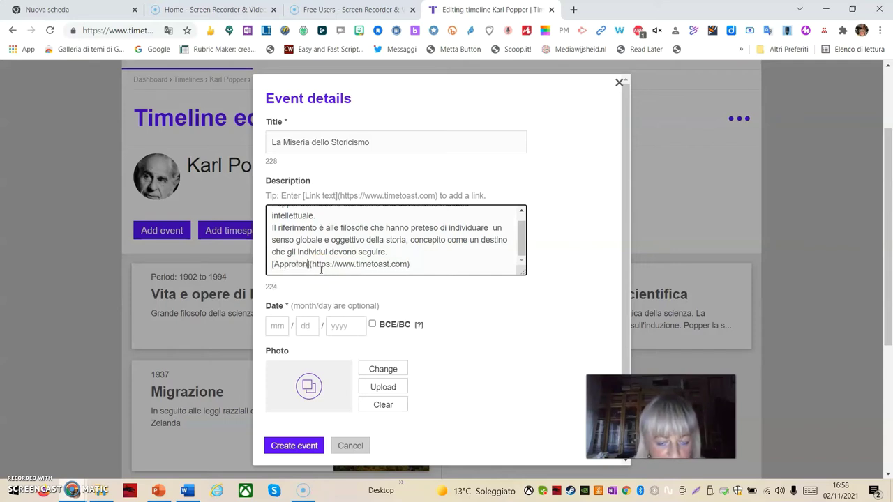
text(disci)
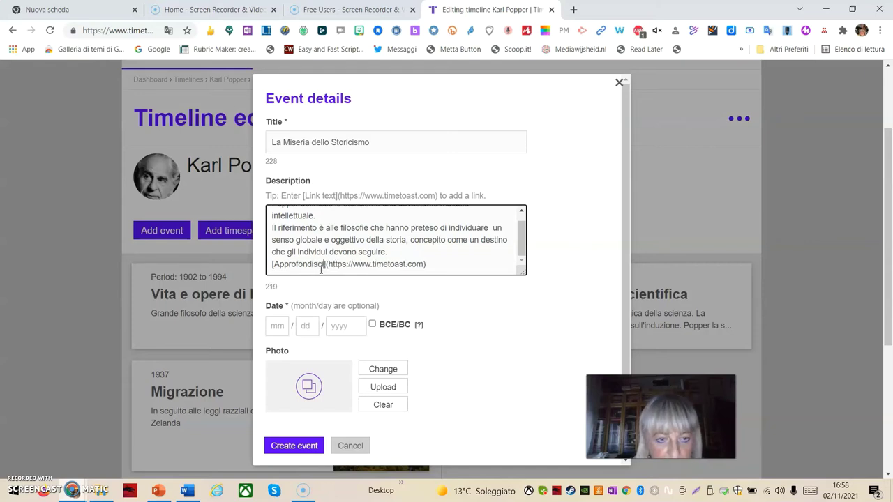
click(419, 255)
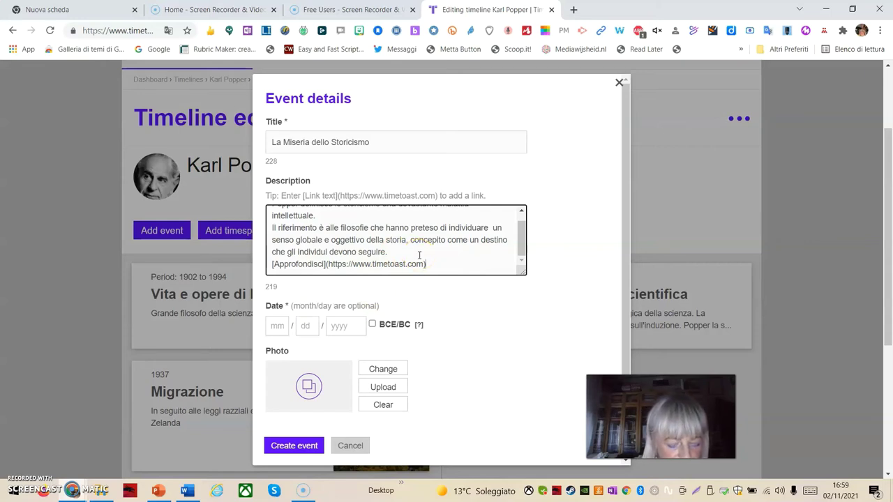
text(https://www.youtube.com/watch?v=pYmtxnCBFyw)
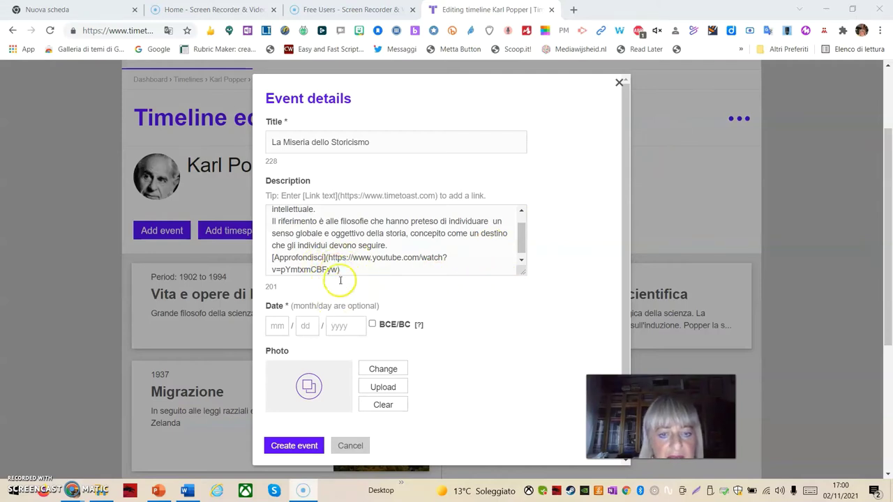
- Set the "La Miseria dello Storicismo" event's year to 1944 and upload miseria storicismo.jpg from the popper folder as its photo
click(347, 326)
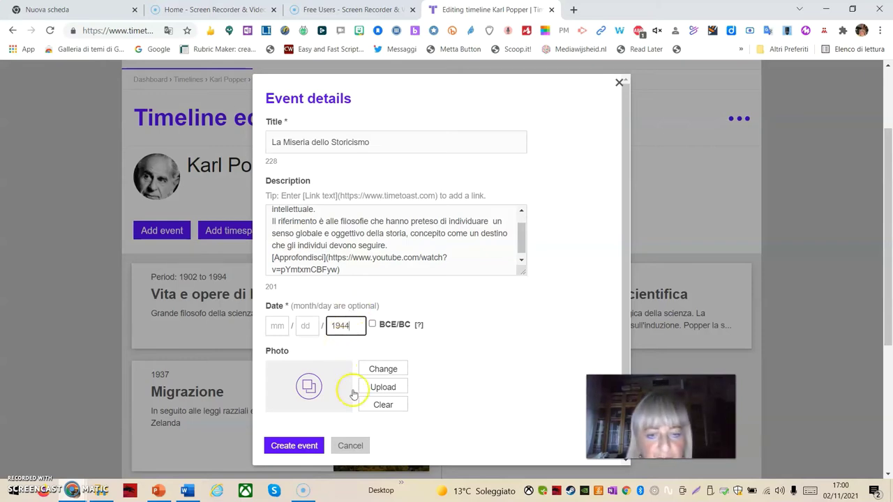
scroll(444, 372, down, 1)
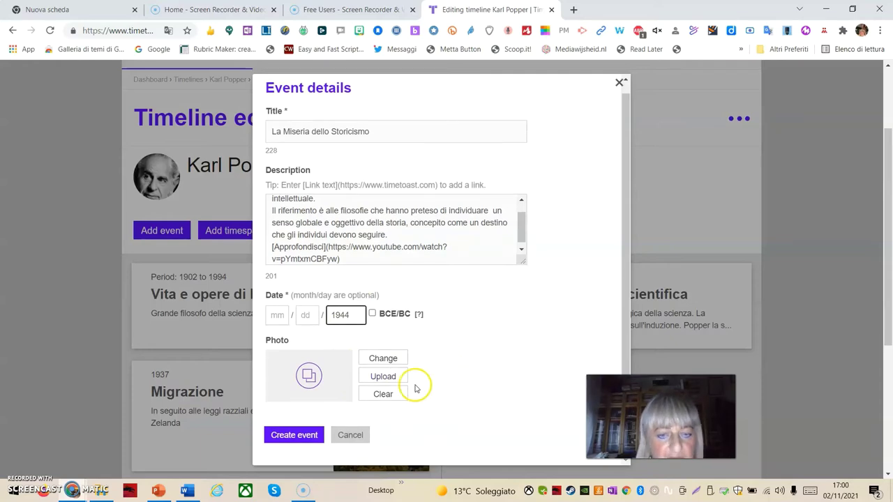
click(394, 379)
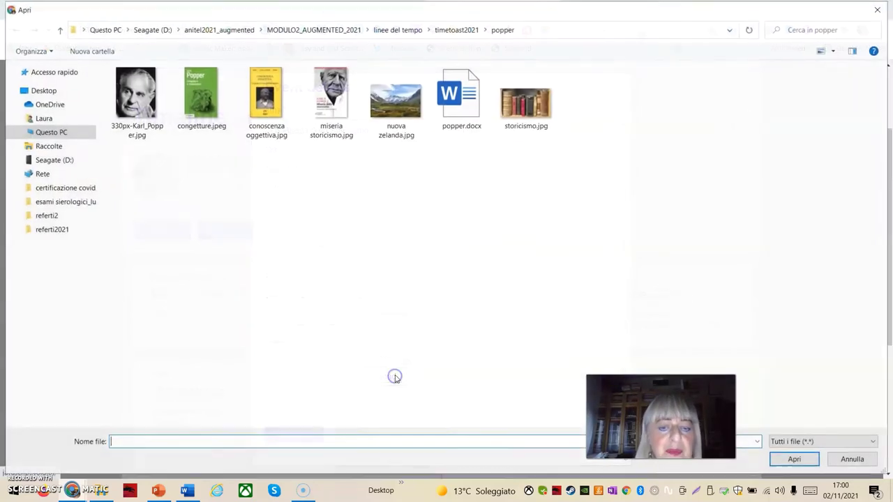
click(322, 110)
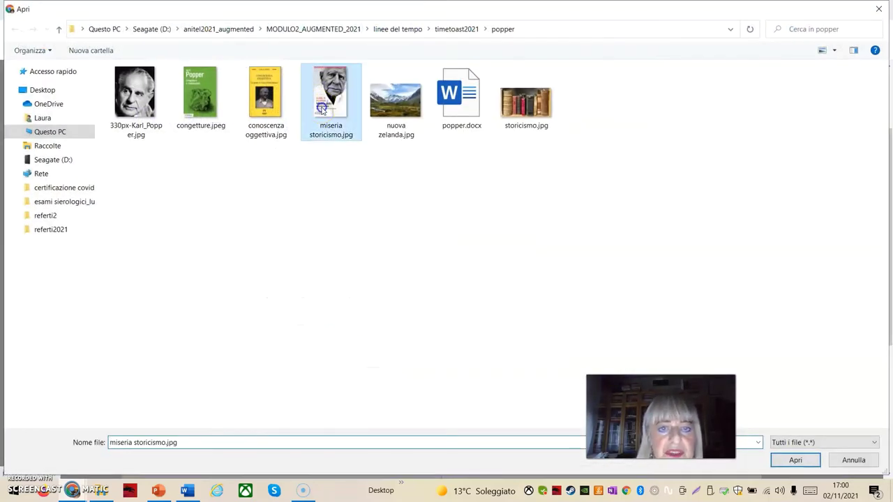
click(794, 462)
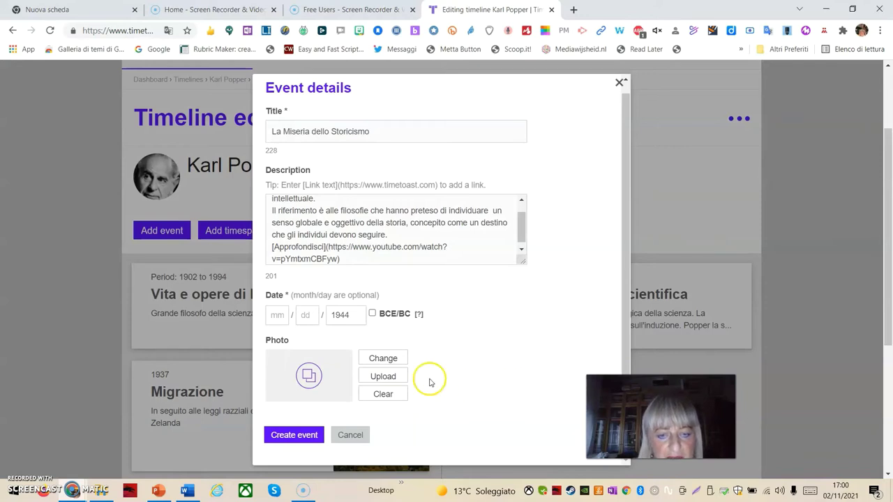
click(407, 376)
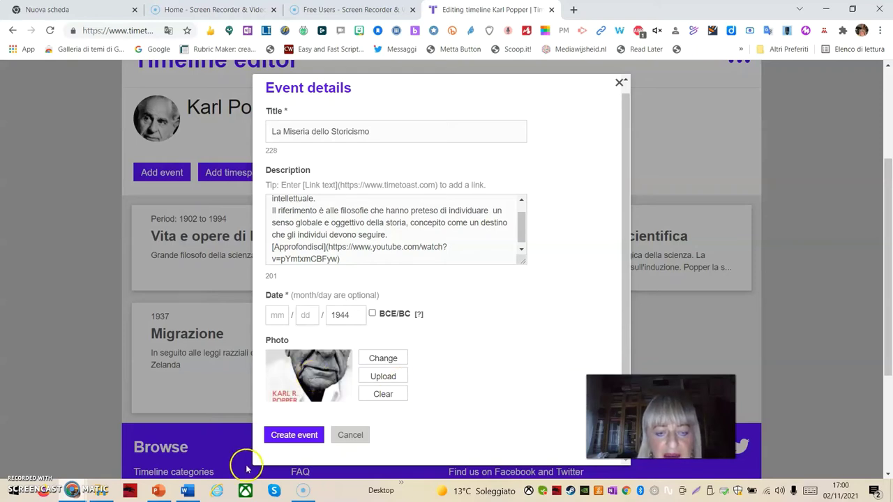
- Create the "La Miseria dello Storicismo" event and look over the timeline's entries
click(294, 436)
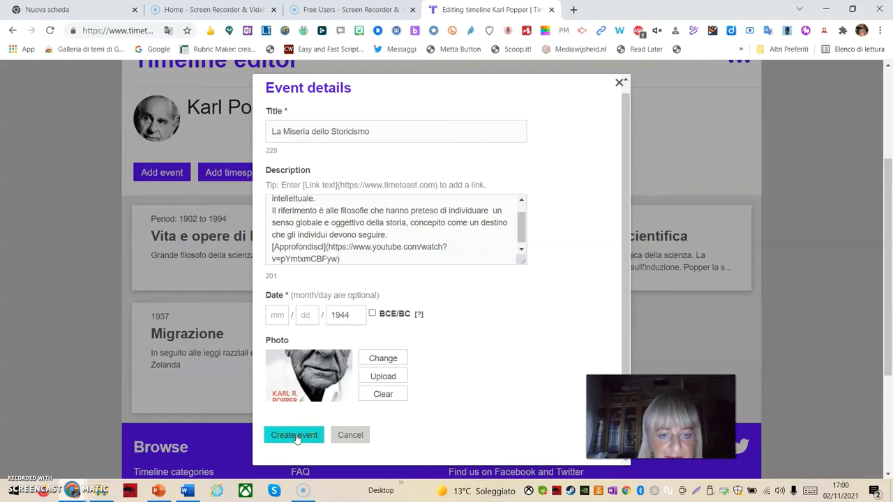
drag(624, 365, 621, 260)
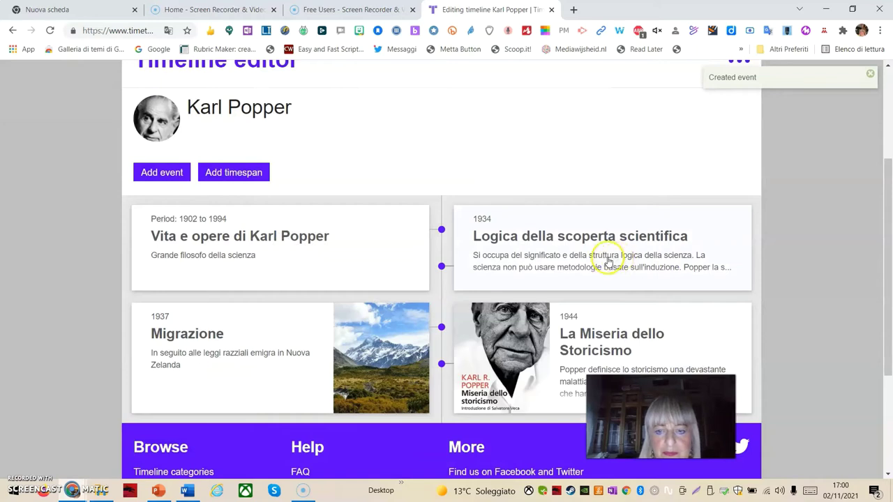
scroll(607, 257, down, 3)
scroll(630, 224, up, 2)
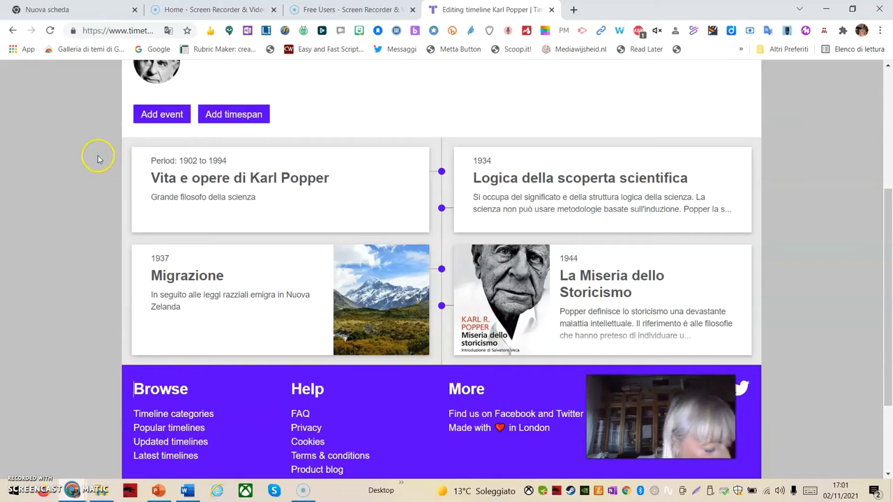
- Add an event titled "La società aperta e i suoi nemici" with the description "Contro lo storicismo."
click(153, 113)
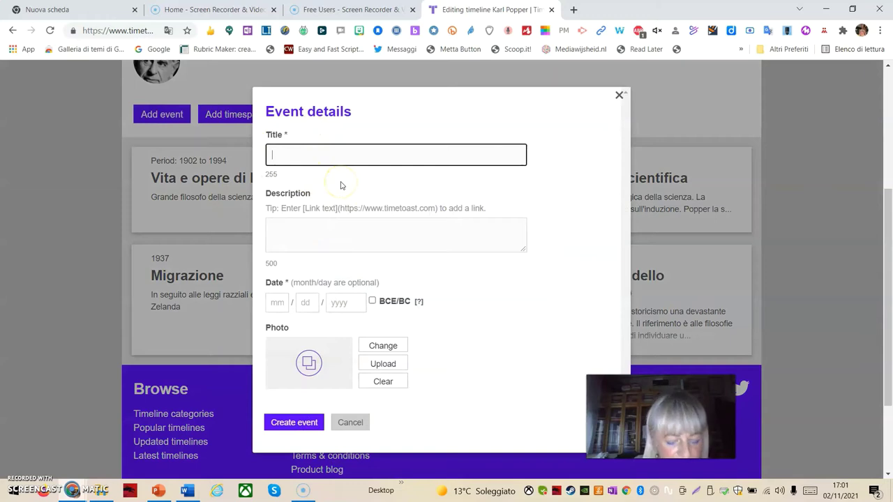
text(La società aperta e i suoi nemici)
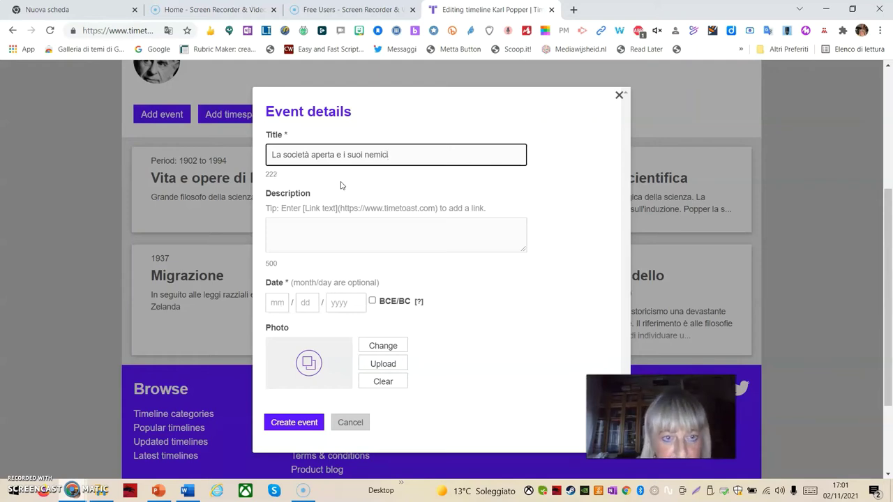
click(303, 231)
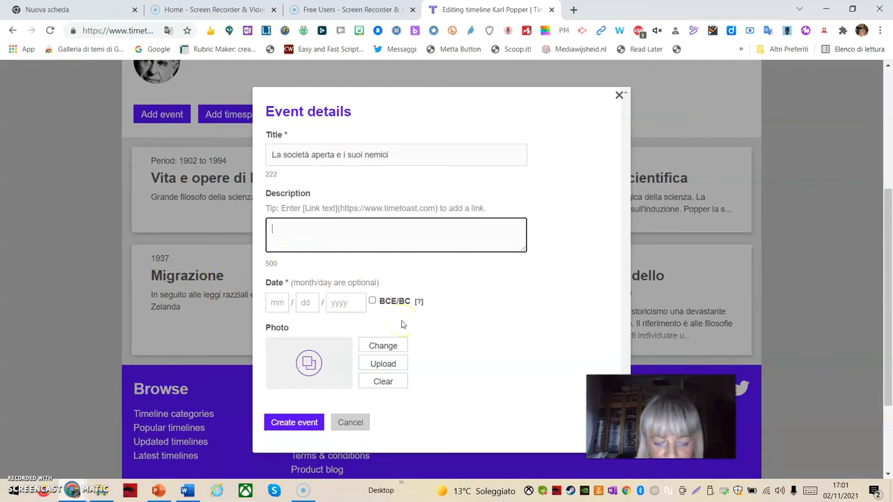
text(Contro lo storicismo)
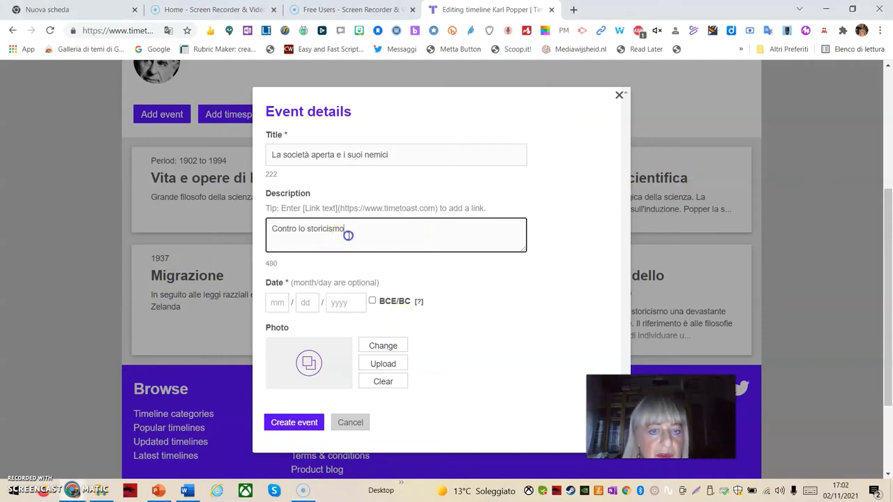
text(.)
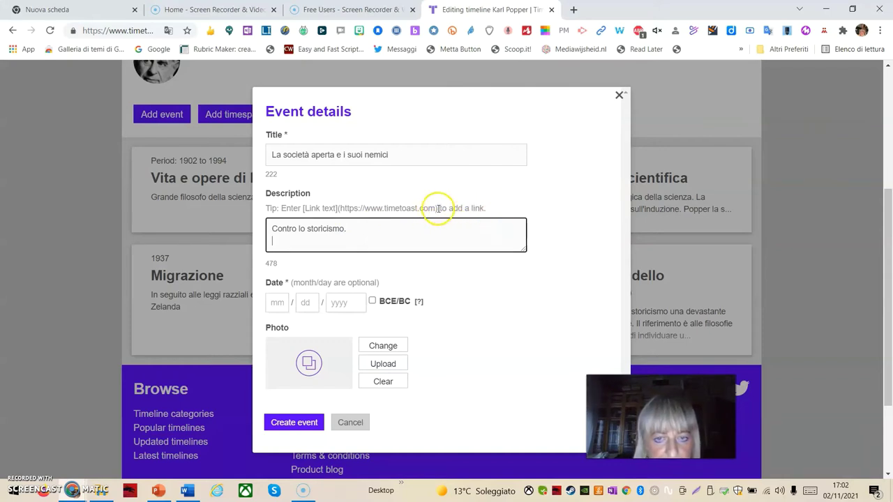
click(438, 208)
drag(438, 208, 302, 222)
right_click(369, 206)
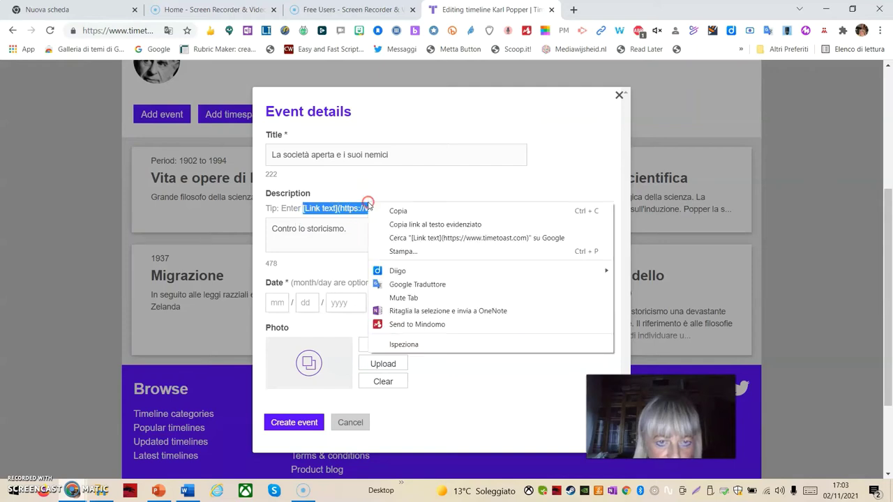
click(408, 210)
click(293, 240)
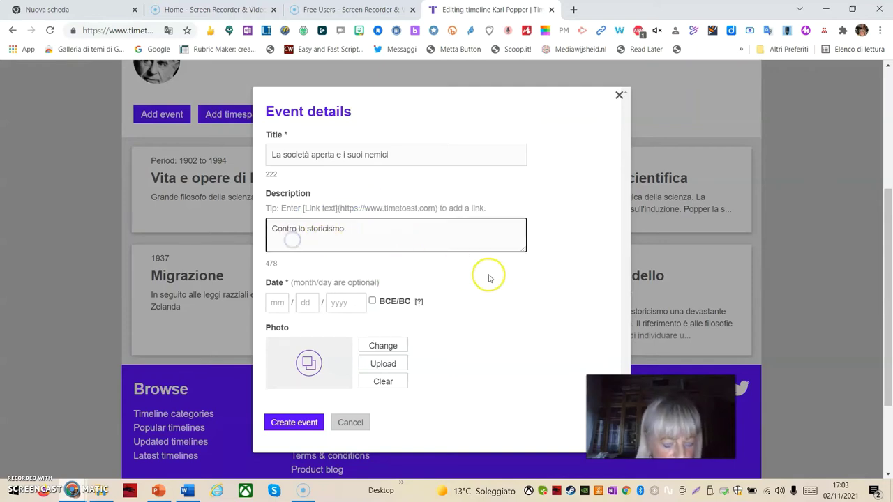
key(ctrl+v)
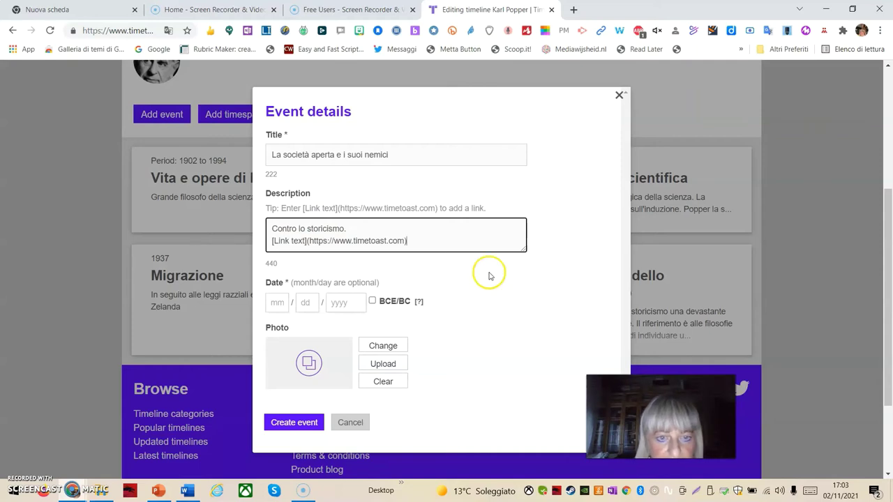
click(305, 242)
drag(304, 242, 273, 242)
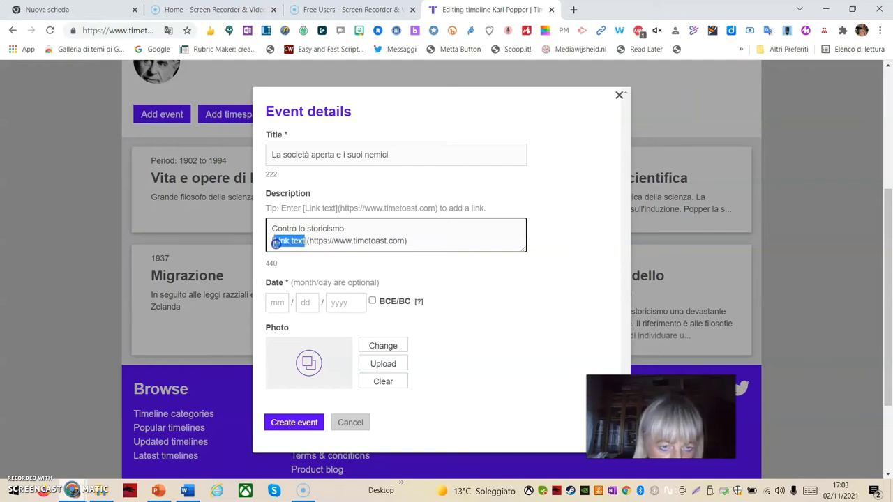
text(A)
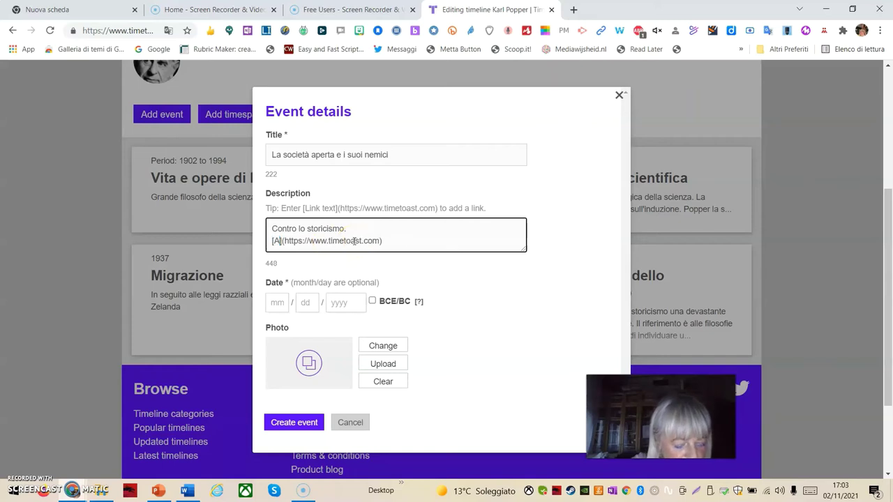
text(pprofon)
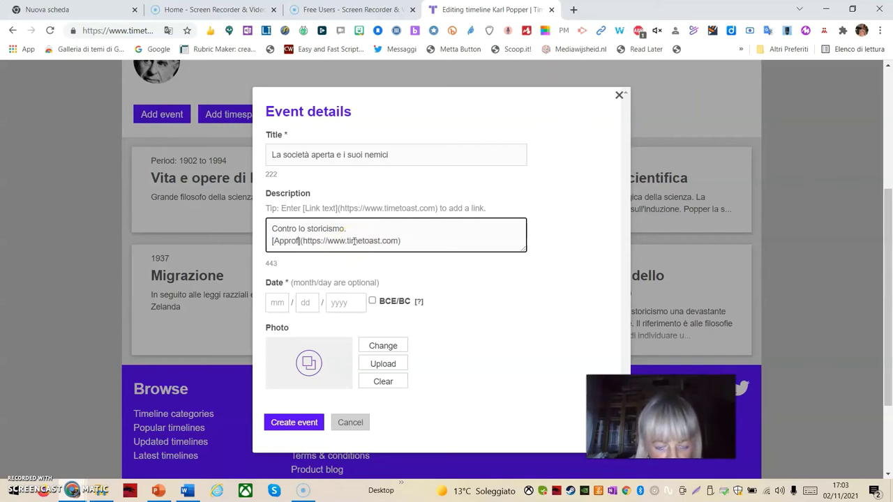
text(disci)
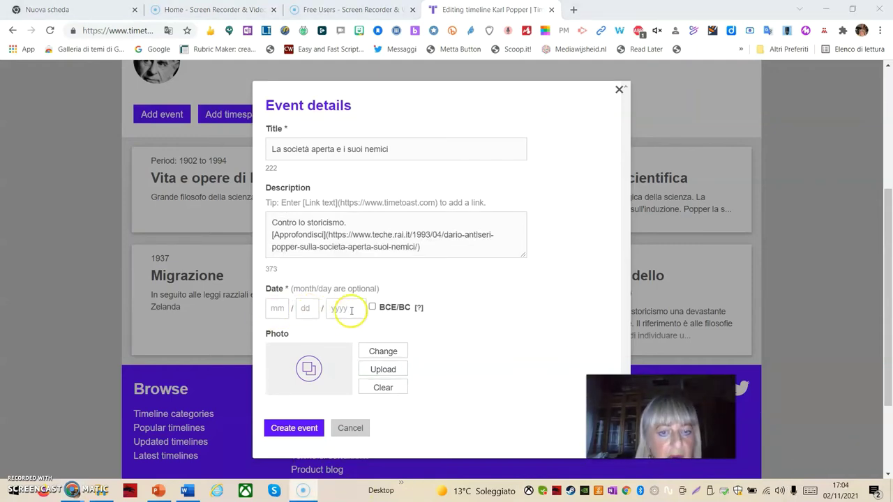
- Set the year to 1945, create the "La società aperta e i suoi nemici" event, and look over the timeline
click(355, 308)
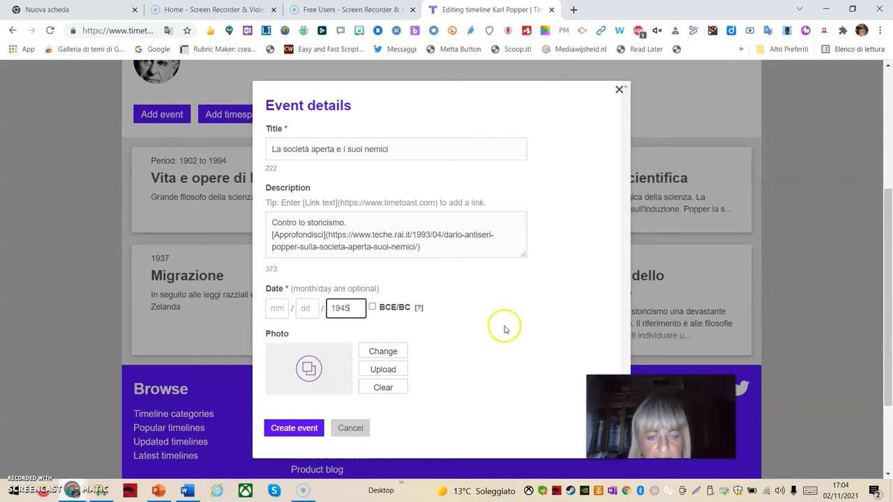
scroll(419, 356, down, 1)
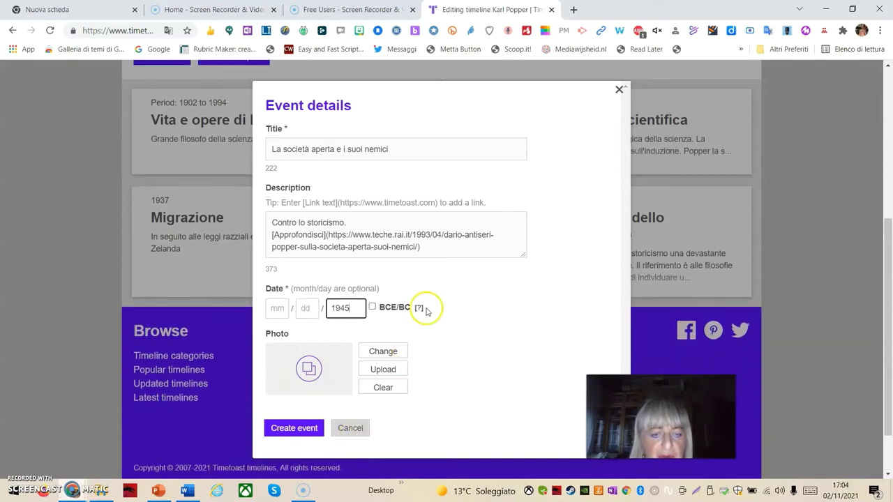
click(294, 429)
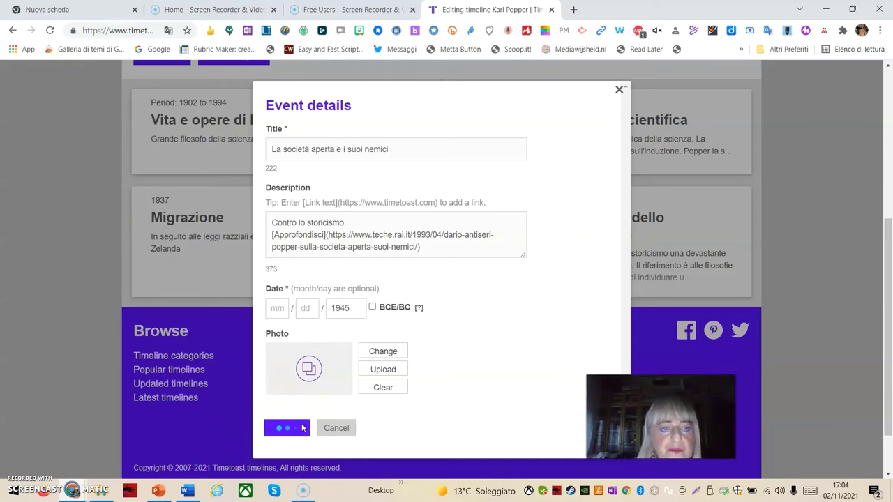
click(319, 409)
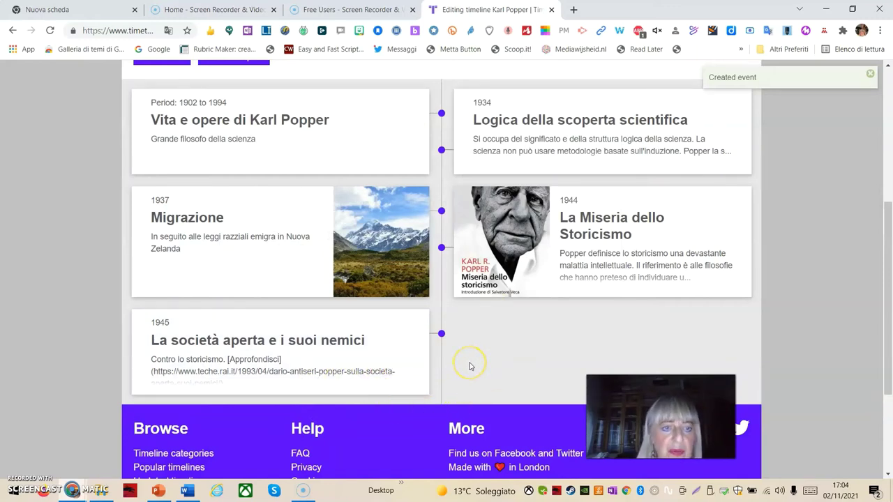
scroll(472, 356, down, 3)
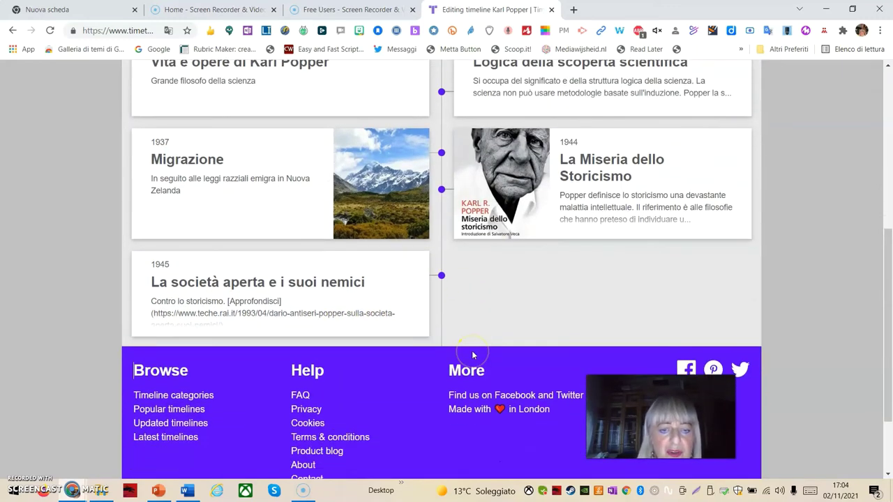
scroll(475, 354, up, 2)
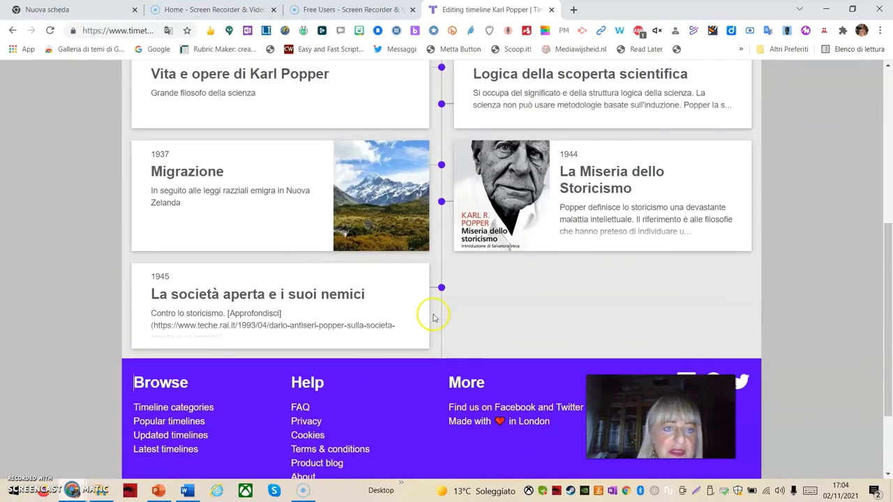
scroll(431, 314, up, 2)
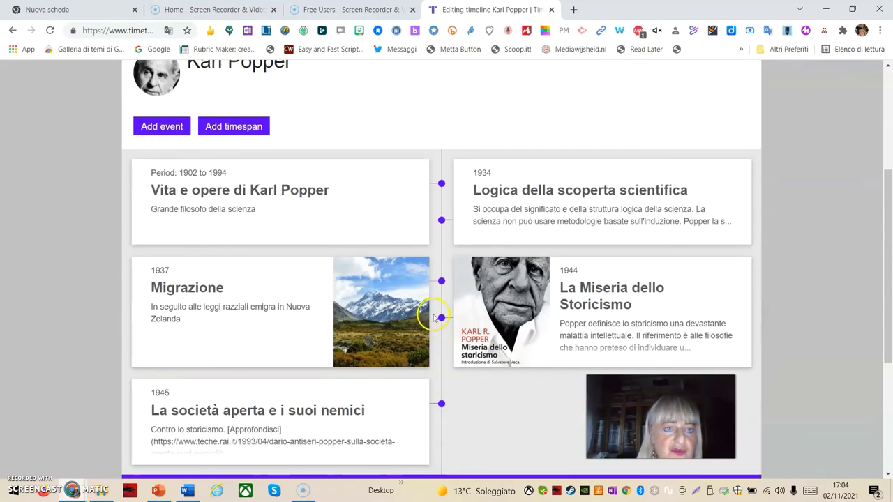
click(152, 127)
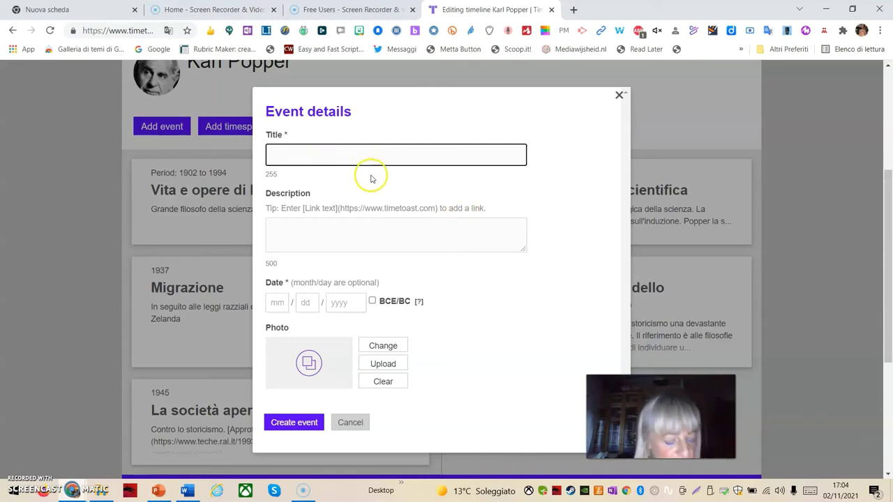
text(C)
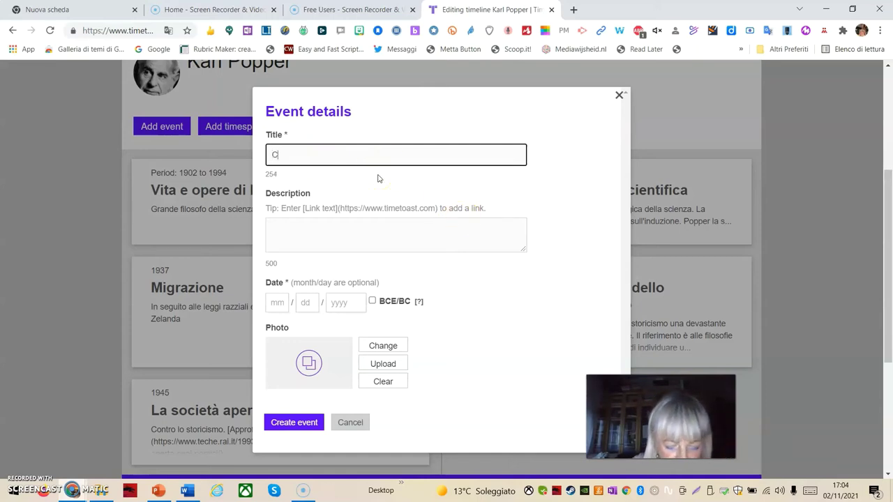
text(onget)
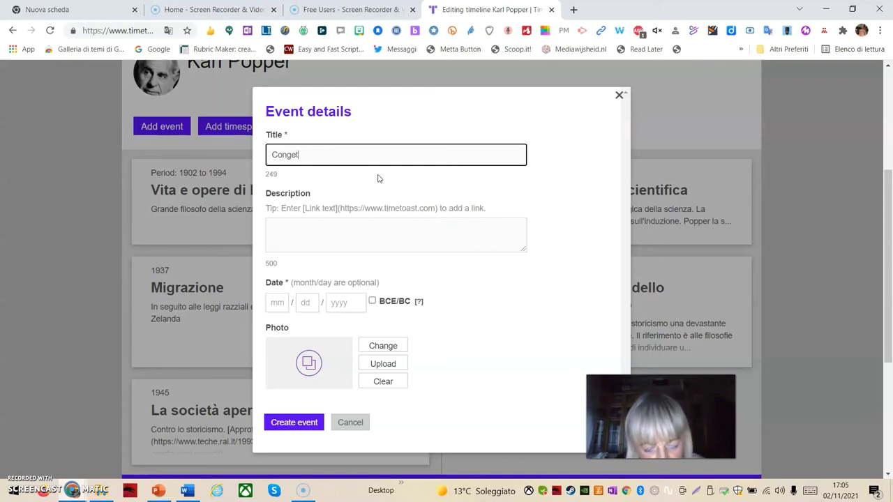
text(ture e)
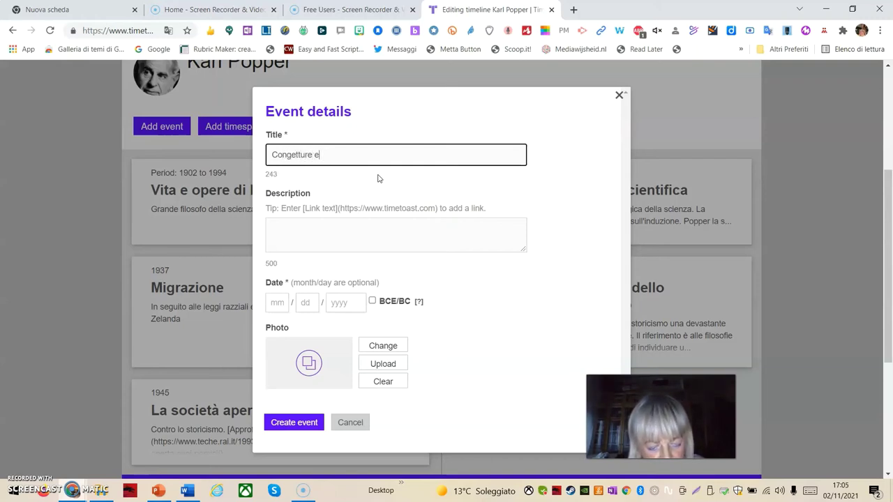
text( Con)
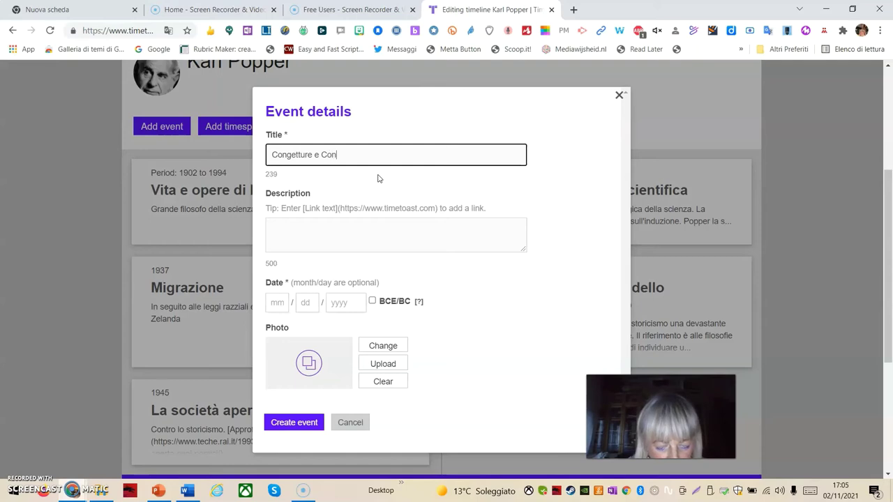
text(futaz)
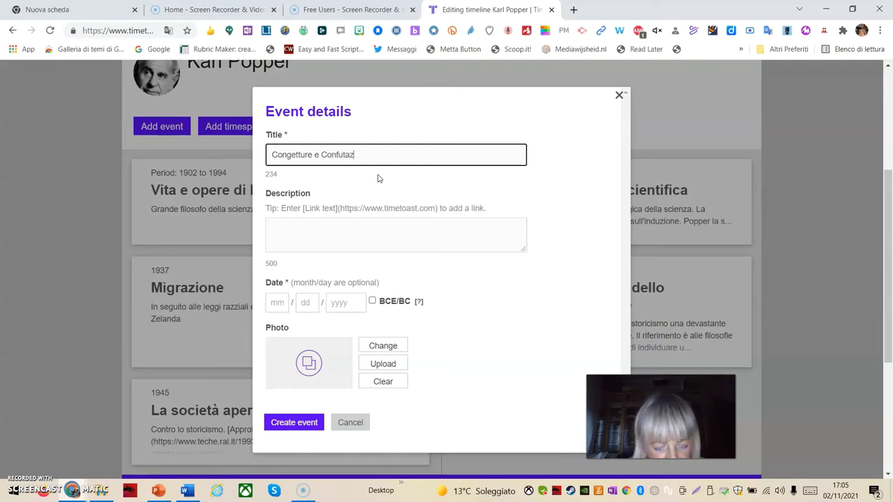
text(ioni)
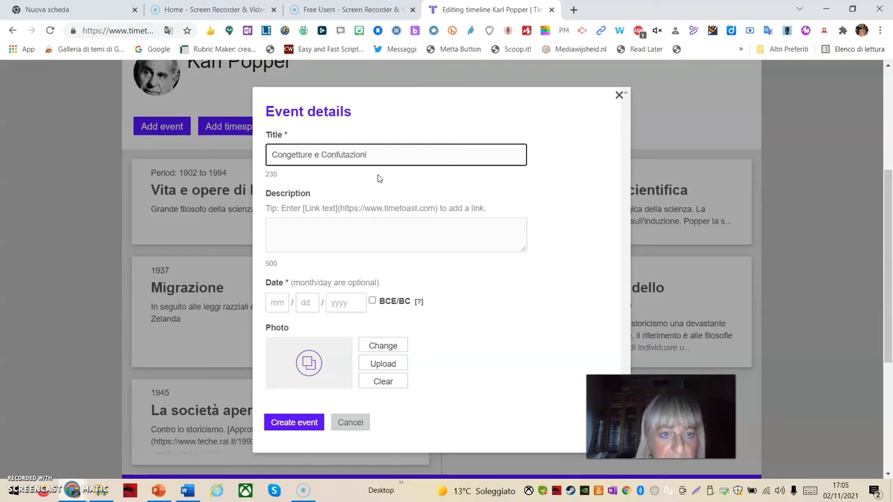
click(338, 228)
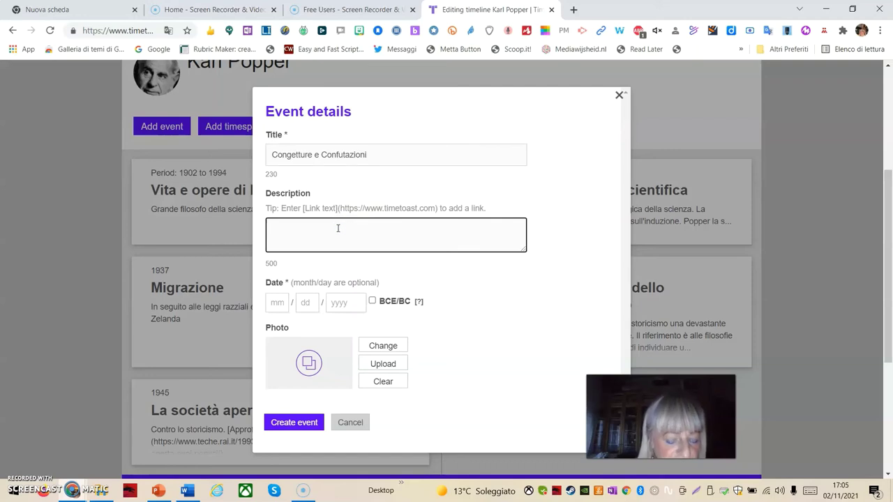
click(336, 232)
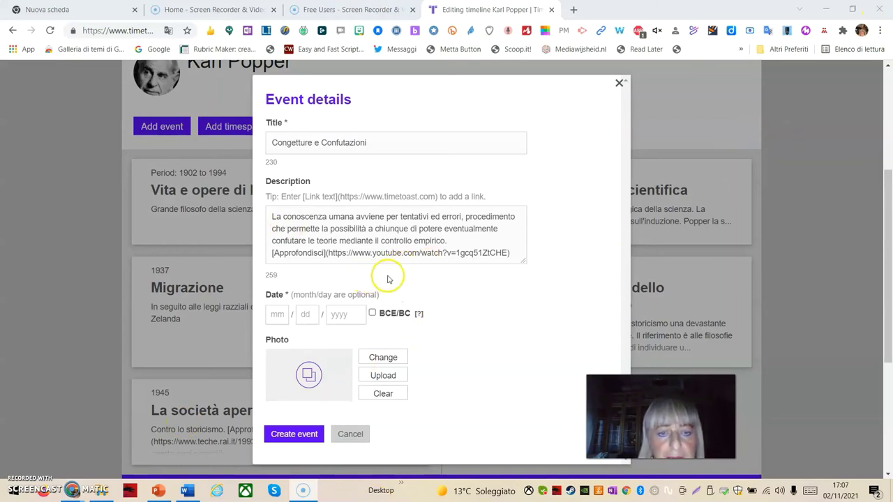
- Upload congetture.jpeg from the popper folder as the "Congetture e Confutazioni" event's photo
click(383, 376)
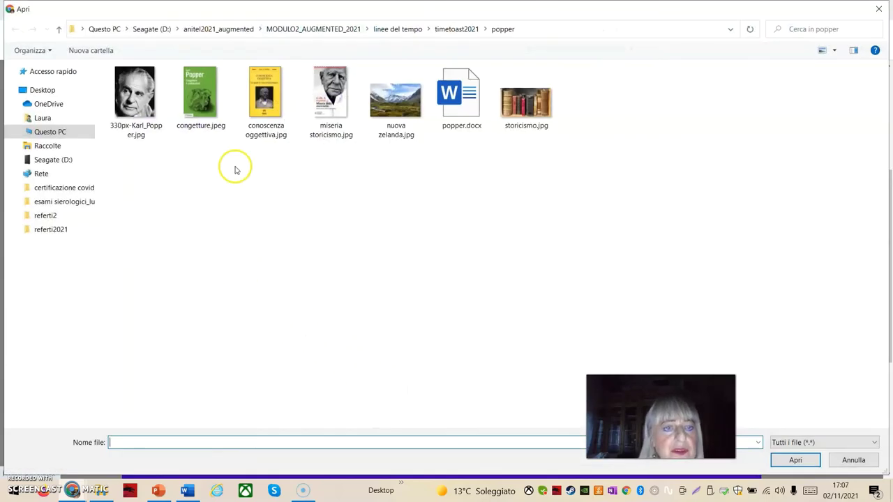
click(201, 95)
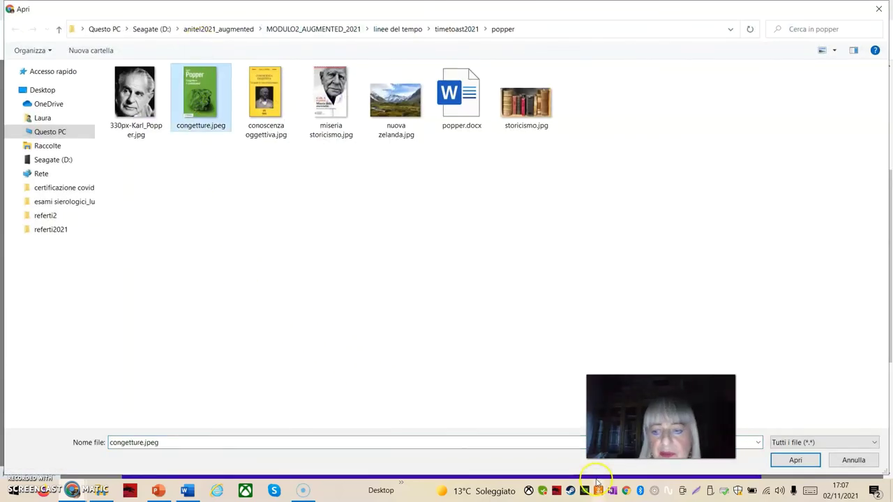
click(794, 460)
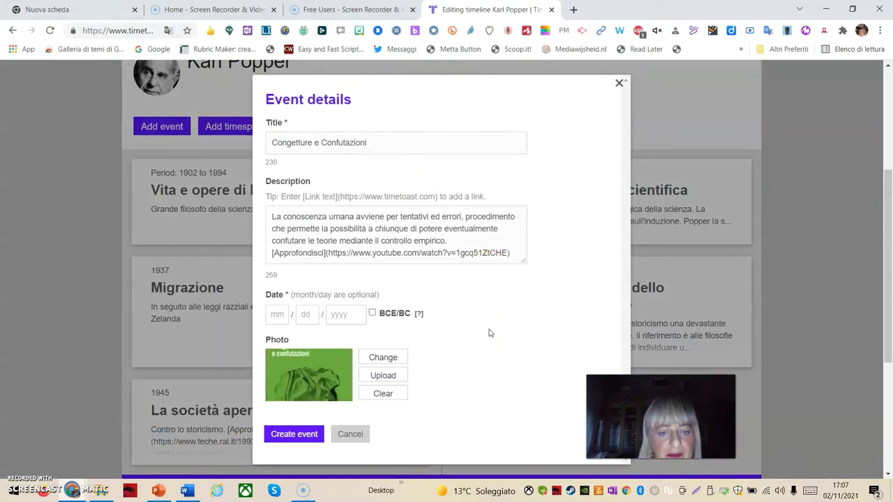
mouse_move(307, 374)
mouse_down()
mouse_move(301, 362)
mouse_move(306, 369)
mouse_up()
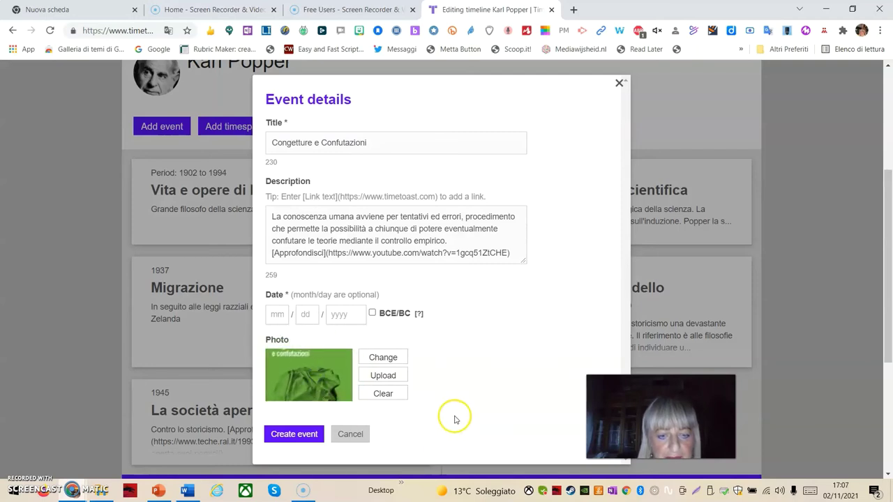
- Set the year to 1962, create the "Congetture e Confutazioni" event, and look over the timeline
click(300, 436)
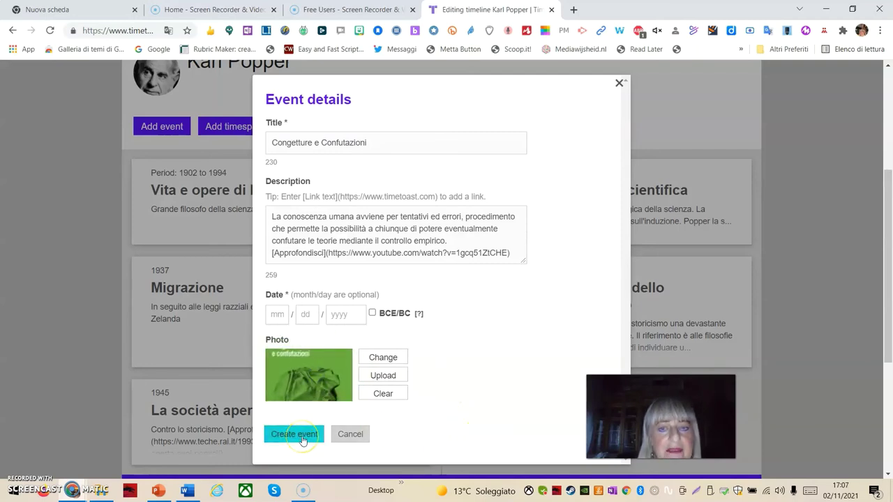
click(347, 315)
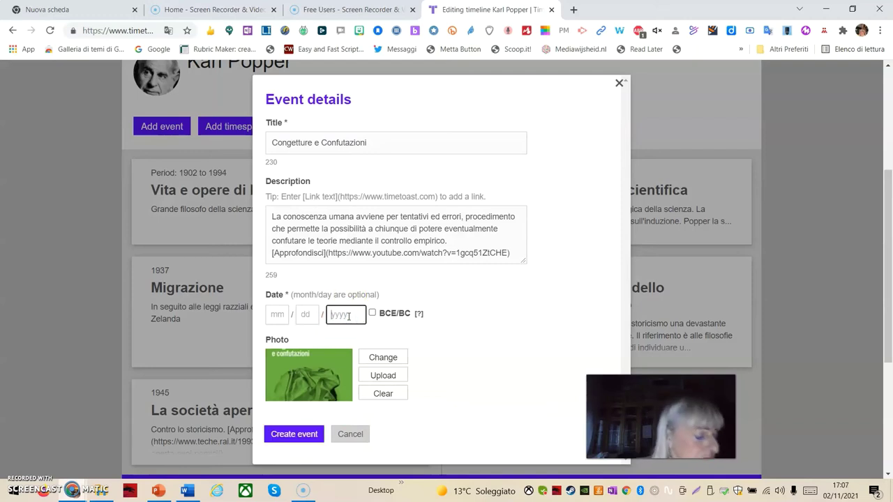
click(349, 315)
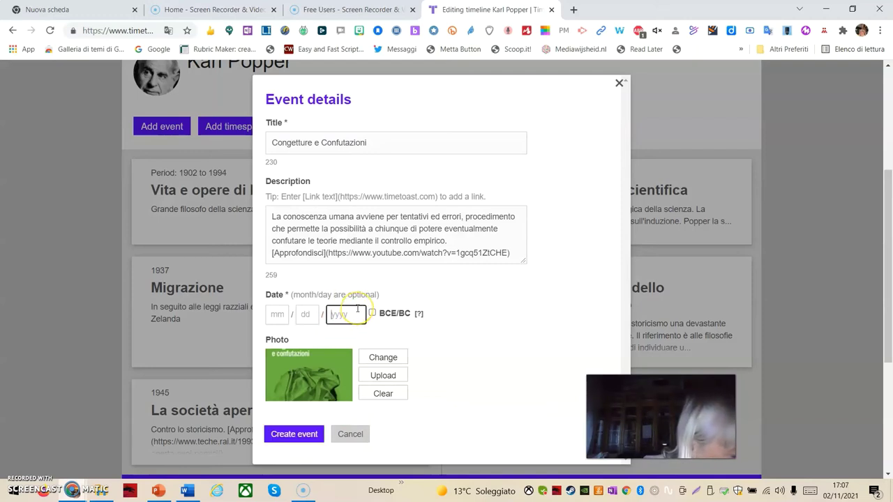
click(347, 303)
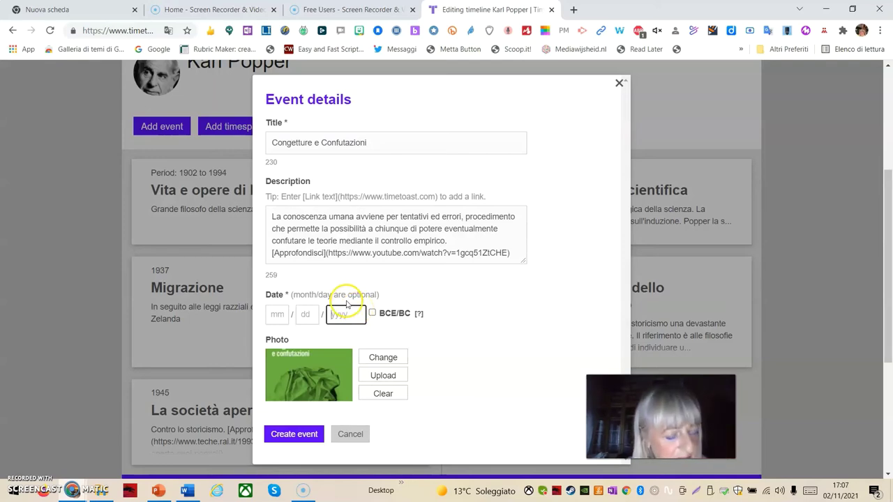
click(344, 307)
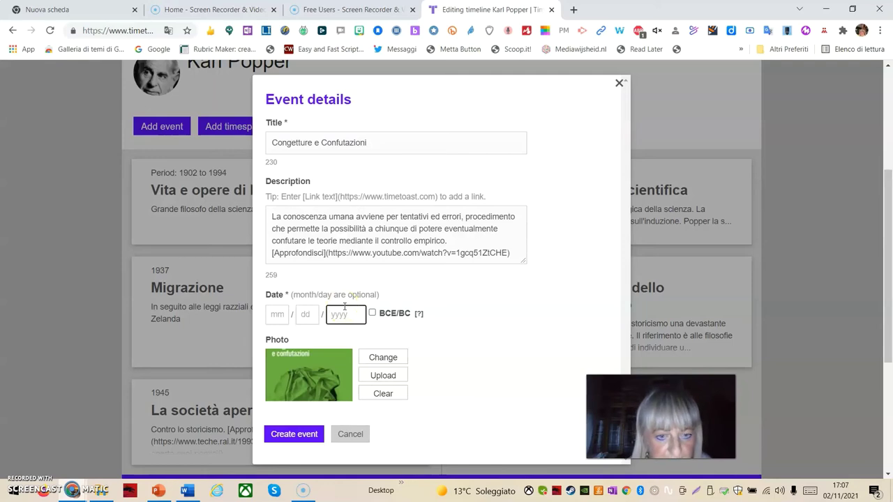
text(1962)
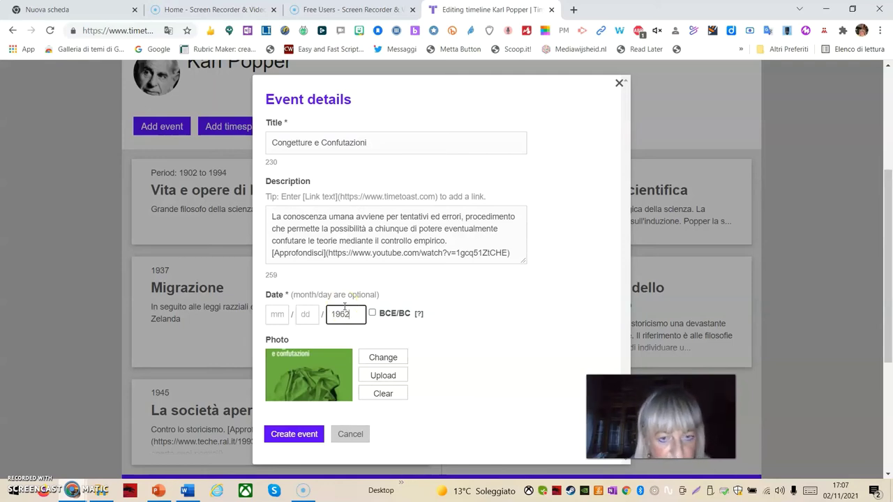
click(297, 433)
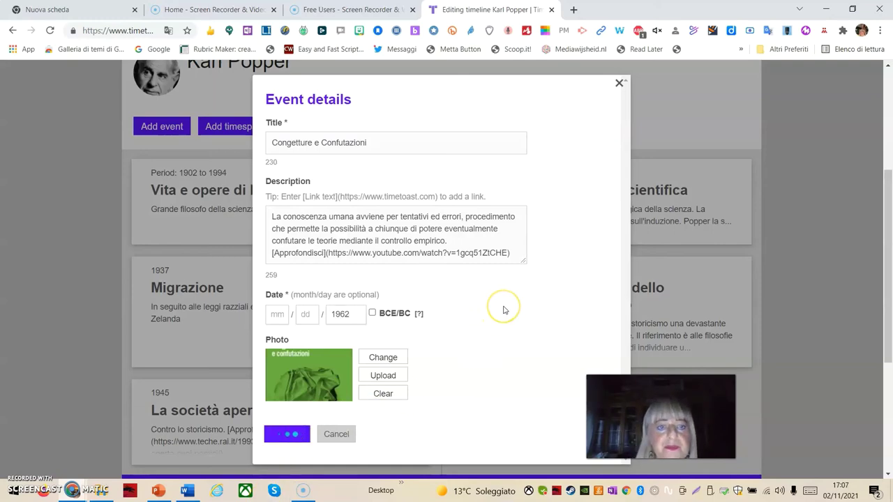
scroll(510, 307, down, 3)
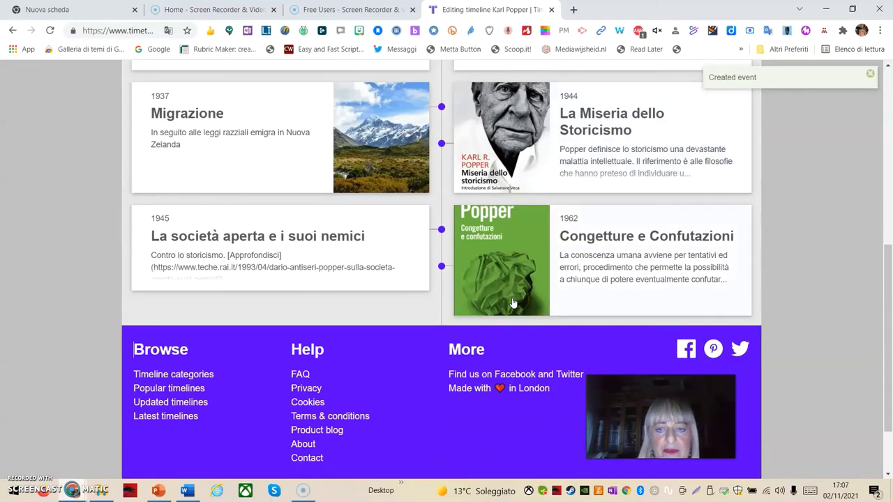
scroll(514, 303, up, 1)
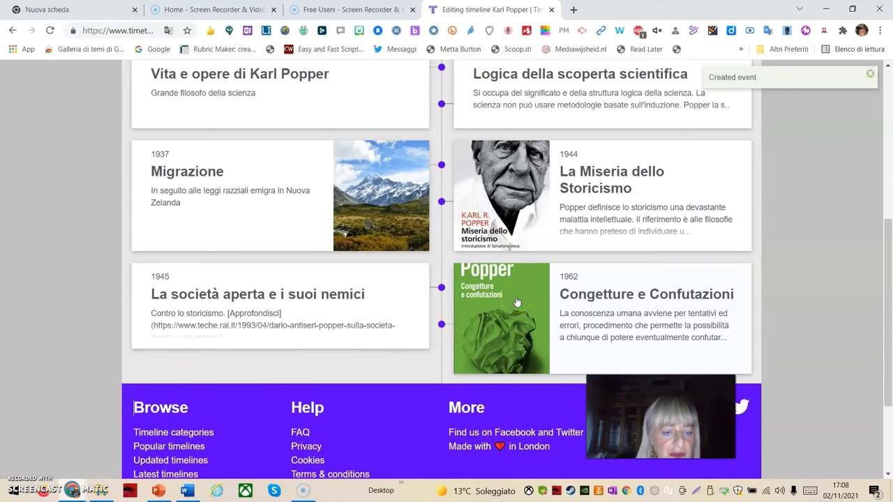
- Add another event to the timeline with the title "Conoscenza oggettiva"
scroll(516, 300, up, 2)
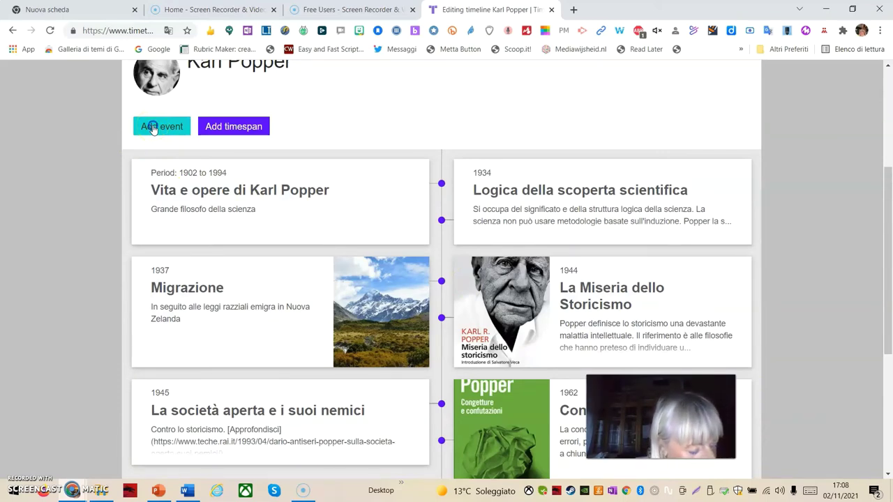
click(154, 129)
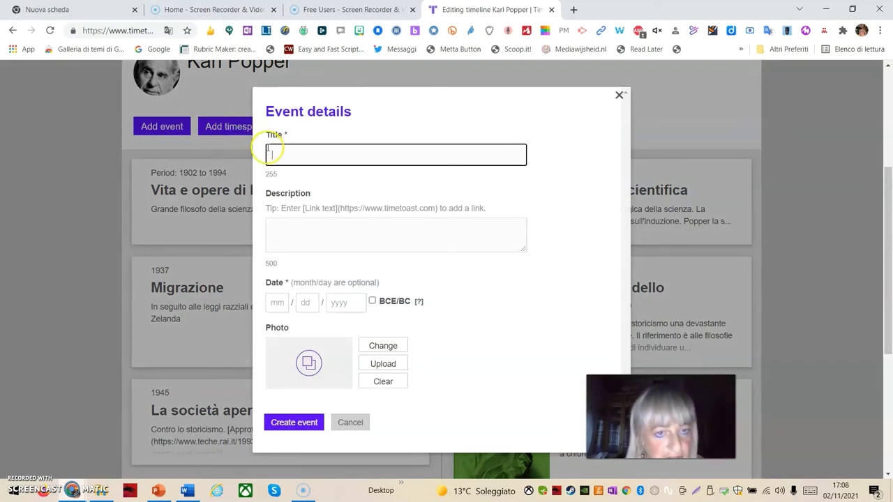
text(Co)
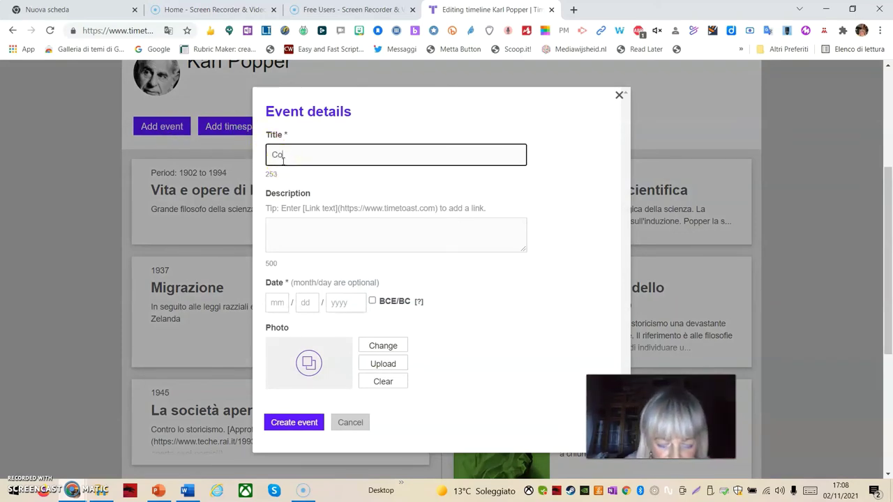
text(poscenza )
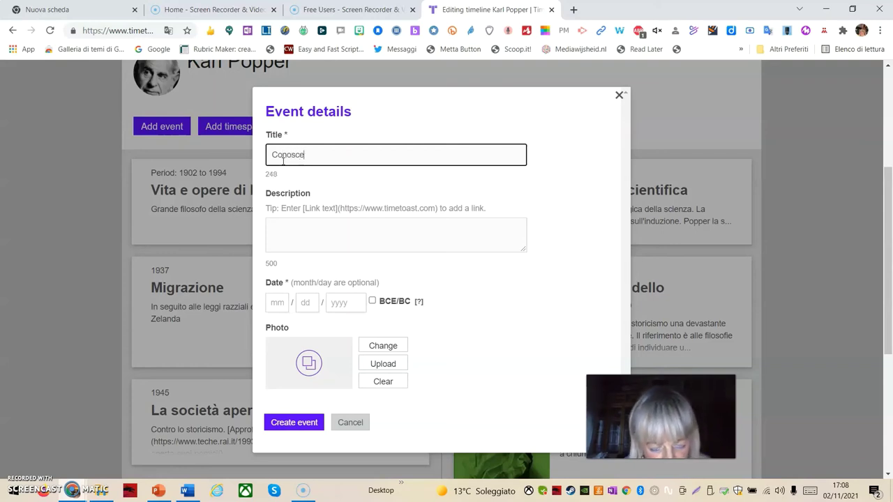
text(og)
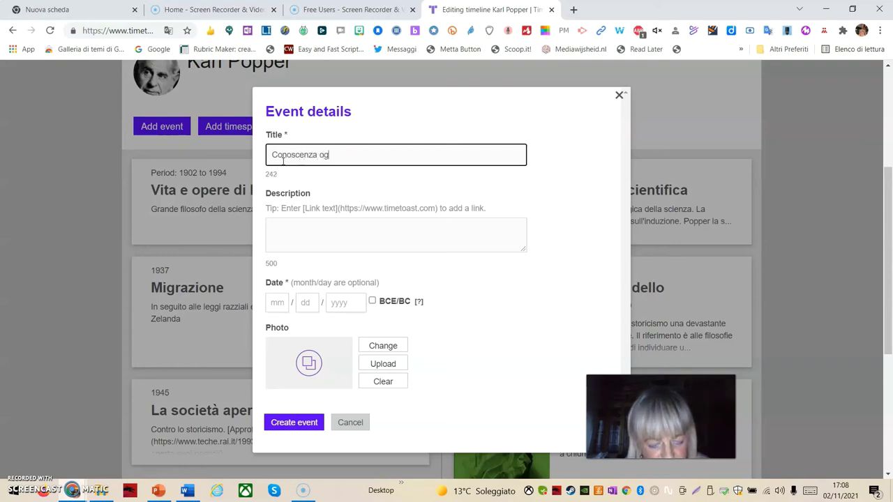
text(gettiv)
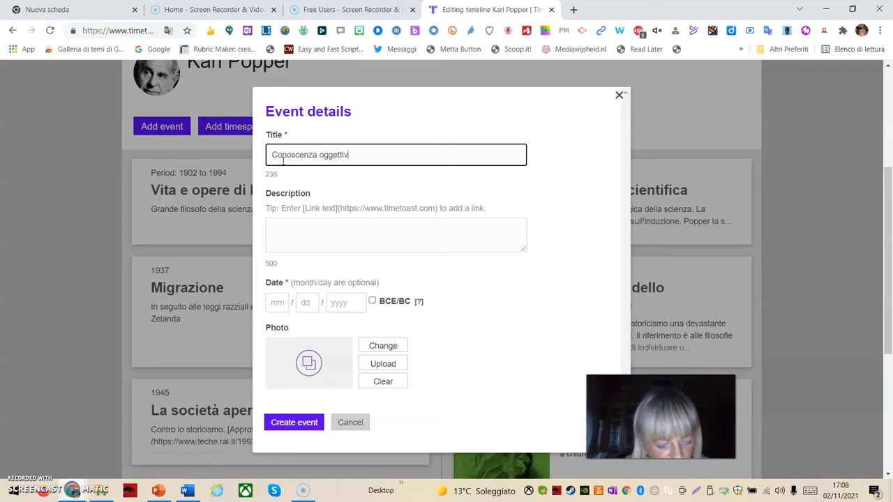
text(a)
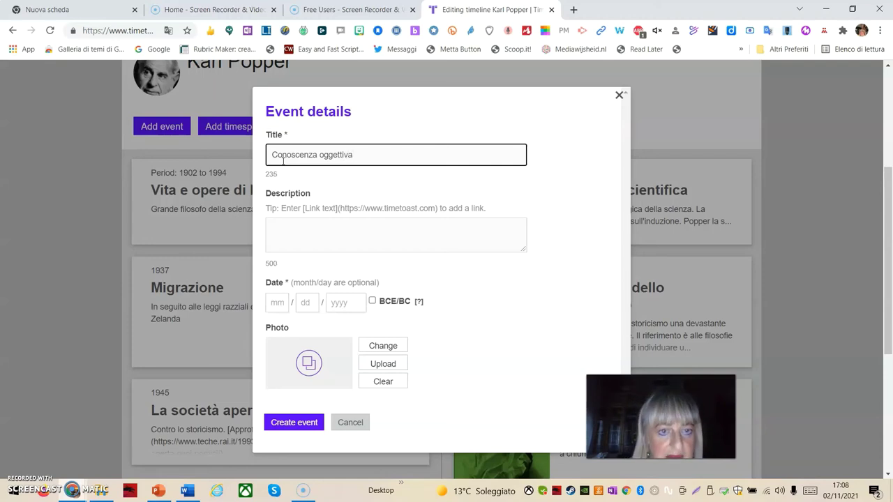
- Describe "falsificabilità" as the criterion separating "scienza" from "non scienza", opposed to the "verificabilità dei positivisti", and set the year to 1972
click(275, 228)
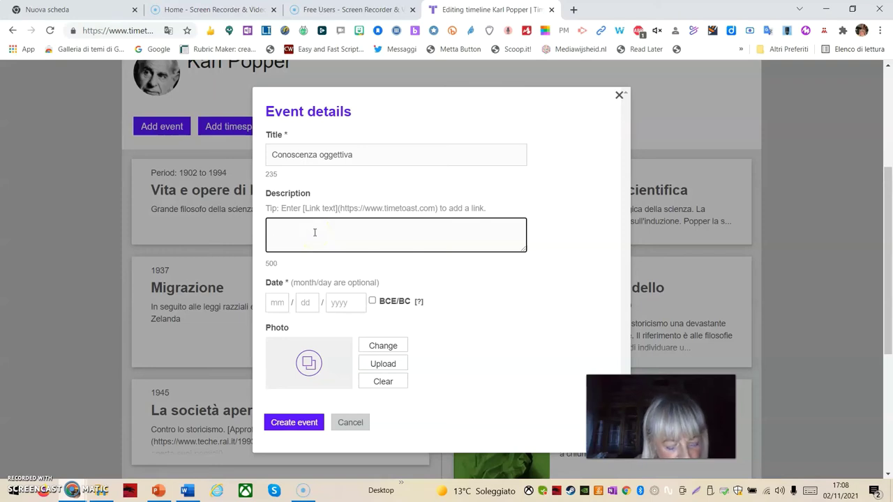
text(Sostiene la falsificabilità come unico criterio di demarcazione fra scienza (falsificabile) e non scienza (non falsificabile). Si contrappone alla verificabilità dei positivisti)
click(346, 309)
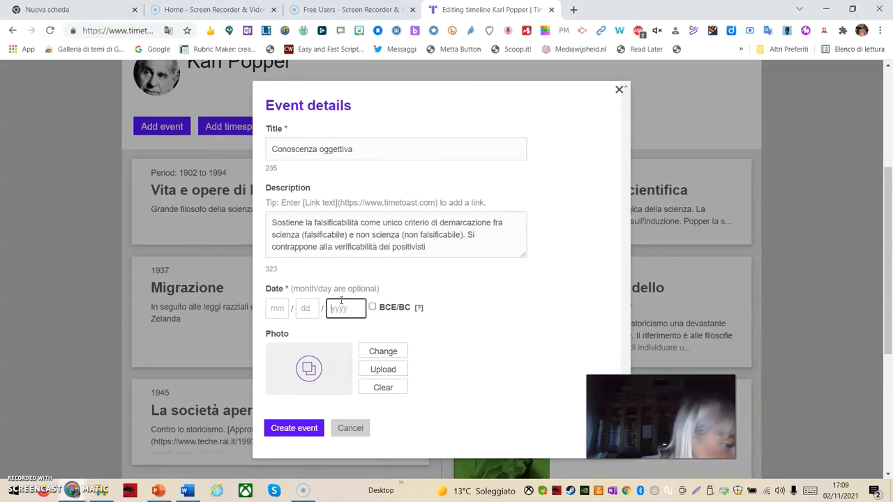
text(19)
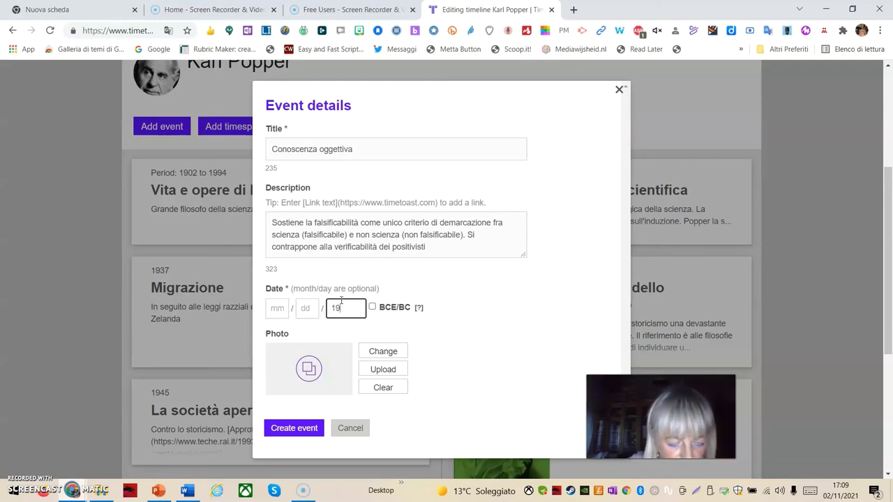
text(72)
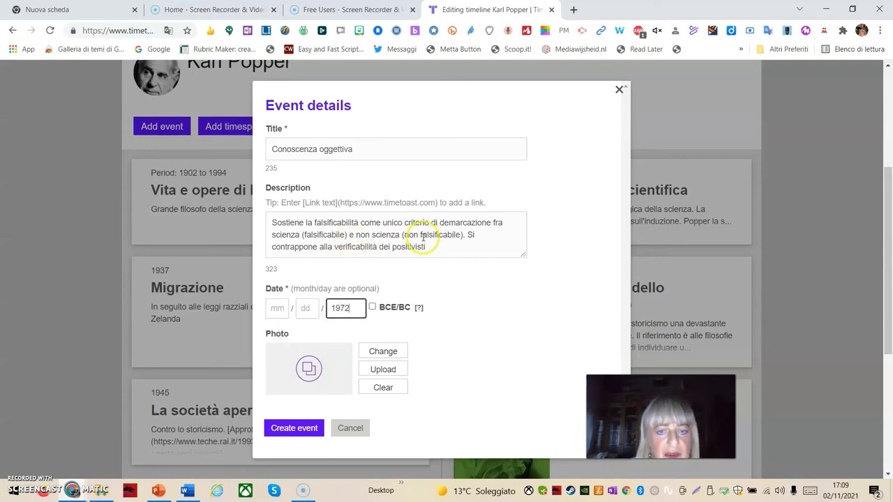
- Upload storicismo.jpg from the popper folder as the event's photo and create the "Conoscenza oggettiva" event
click(383, 370)
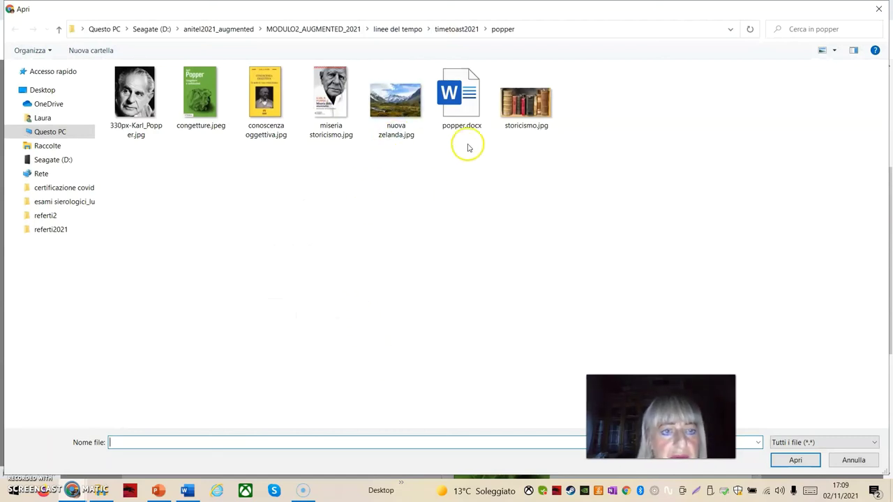
click(521, 115)
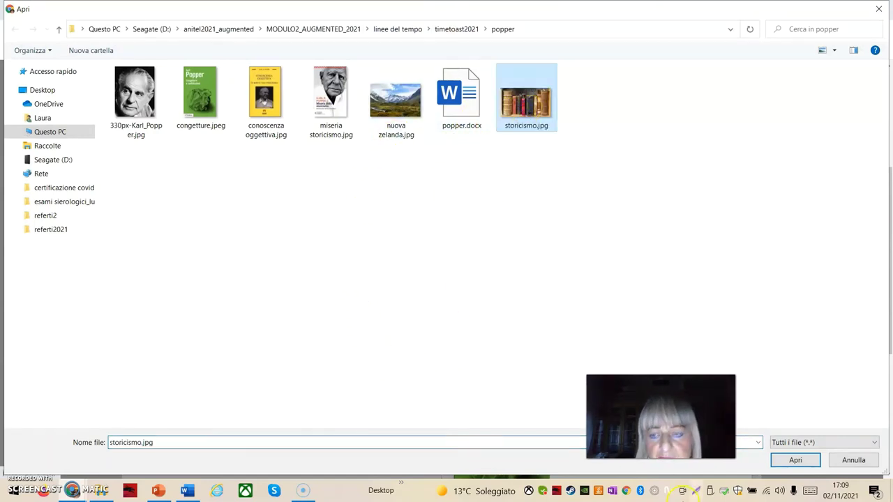
click(785, 460)
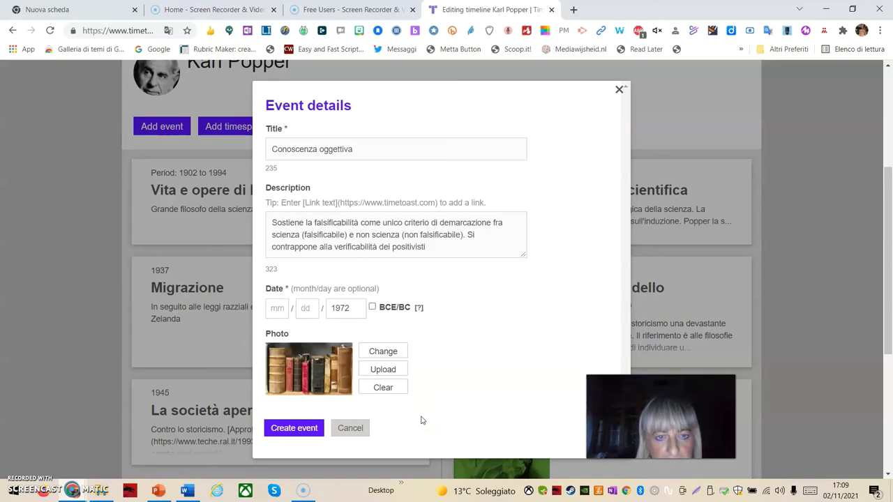
click(306, 430)
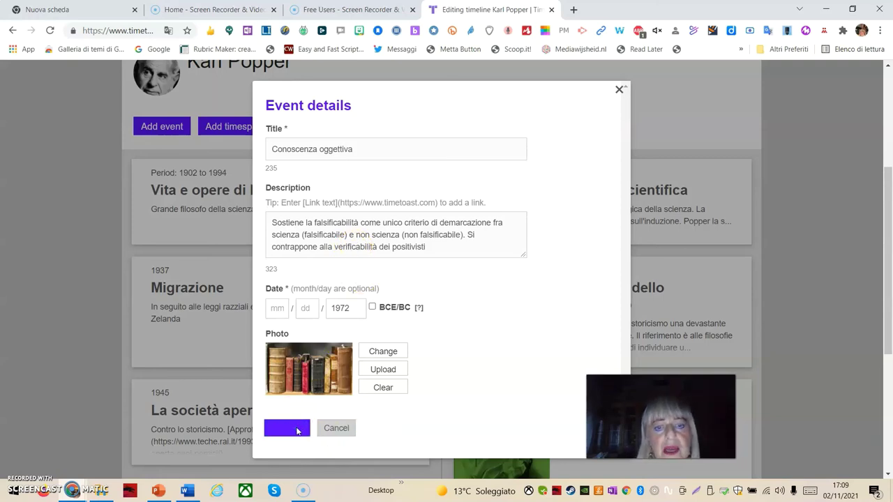
scroll(335, 310, down, 3)
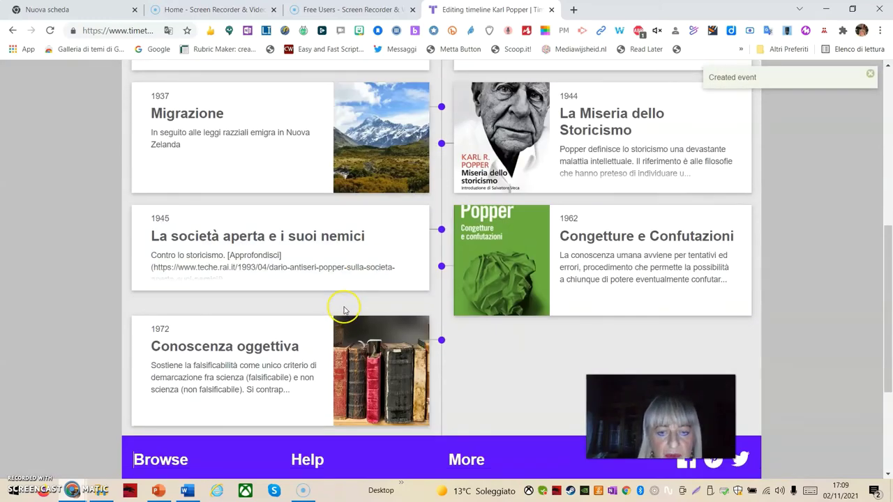
scroll(323, 331, up, 2)
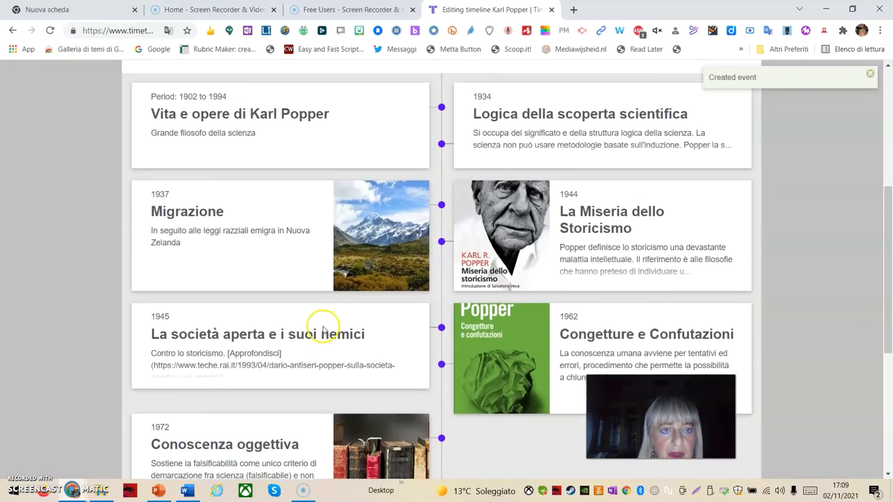
- Add another event to the timeline with the title "L'io e il suo cervello"
scroll(323, 331, up, 2)
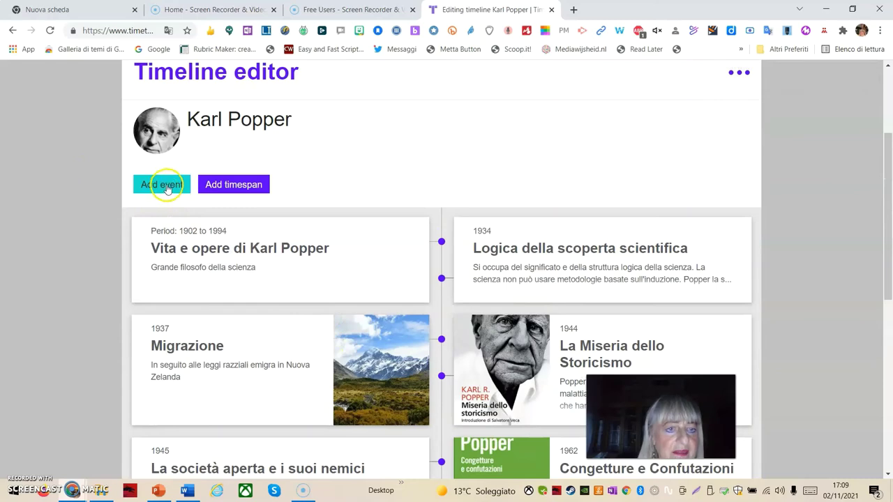
click(168, 189)
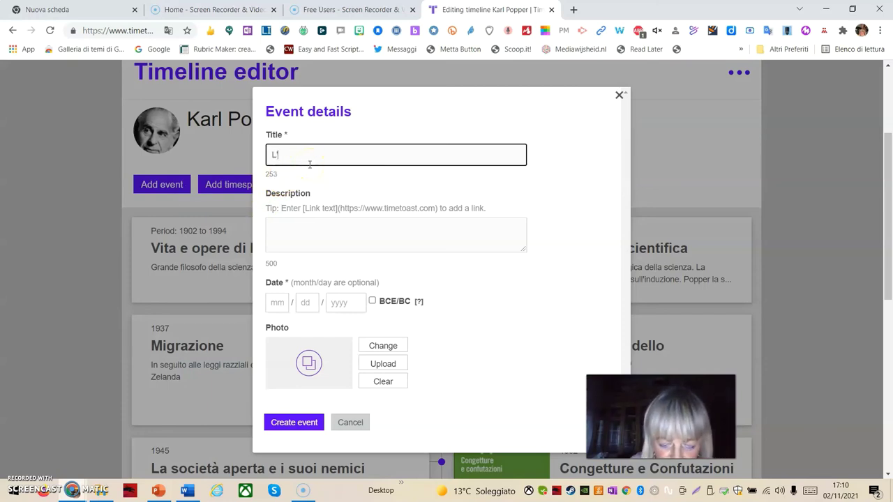
text(e )
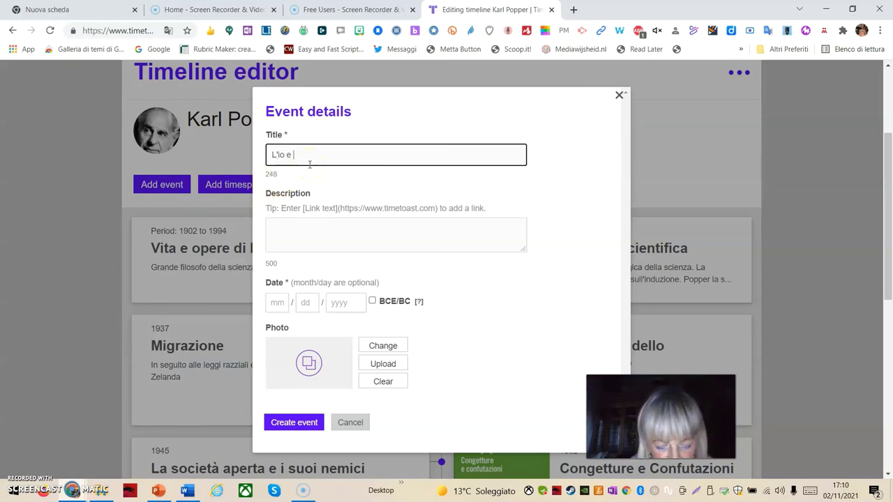
text(il suo)
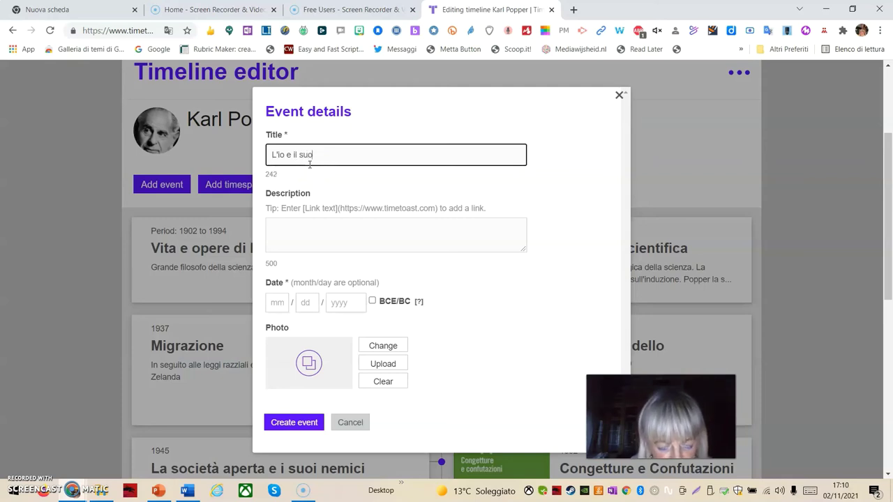
text( c)
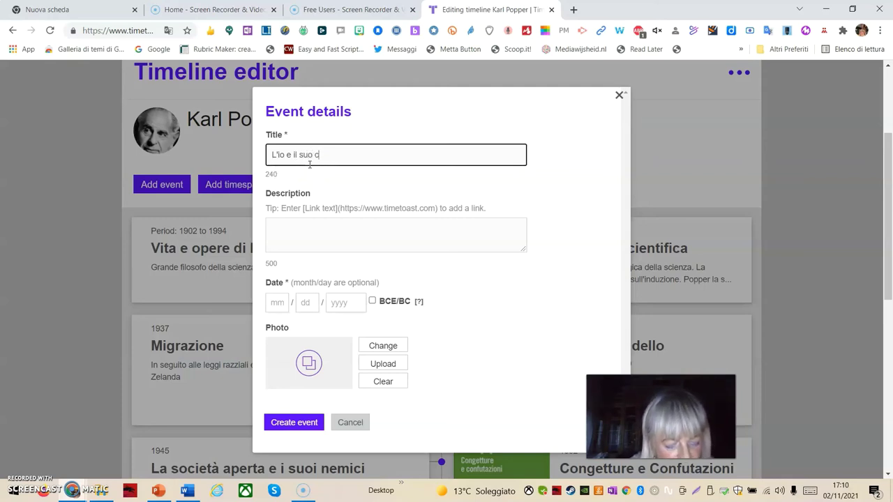
text(ervello)
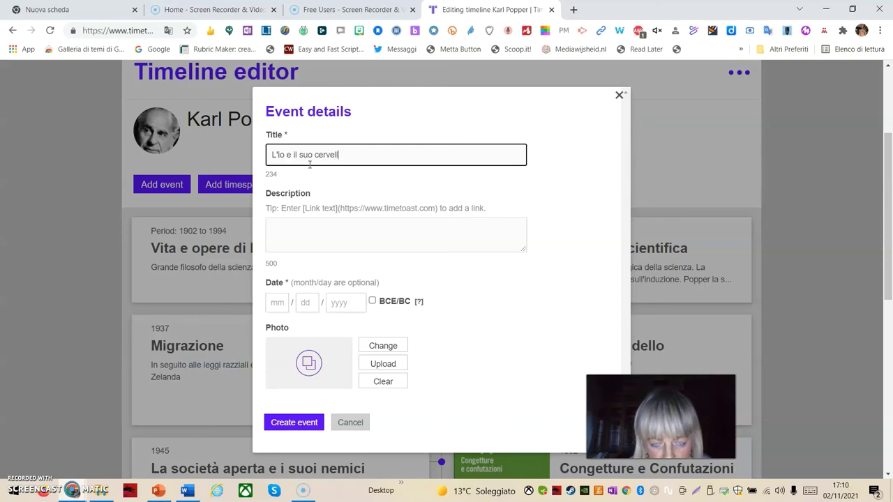
- Describe the event as "la filosofia della mente è quello del rapporto tra la mente e il cervello." and set its year to 1977
click(318, 238)
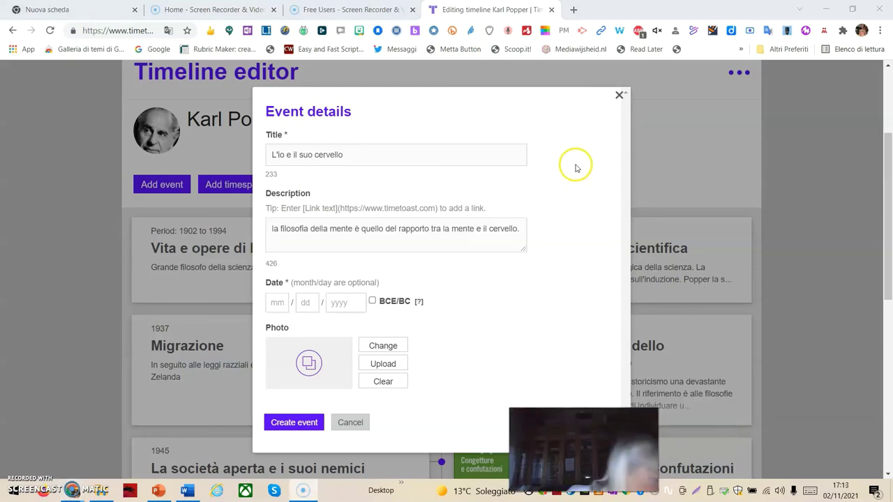
click(352, 304)
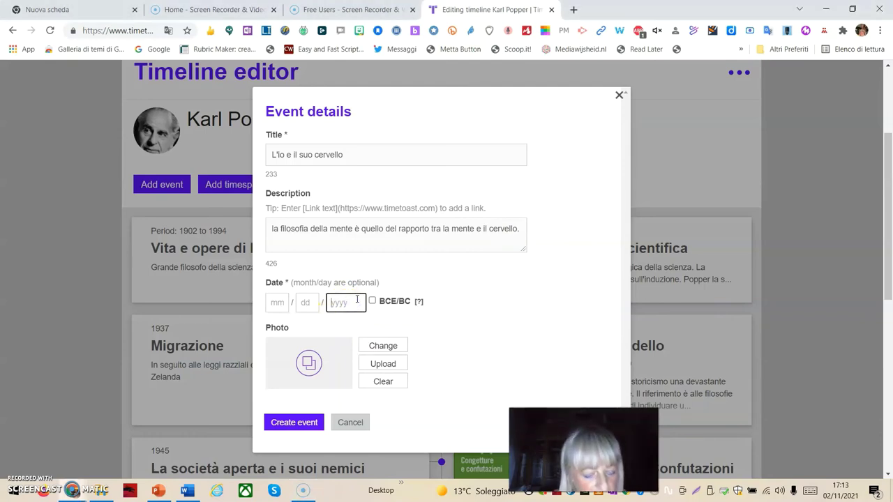
text(1)
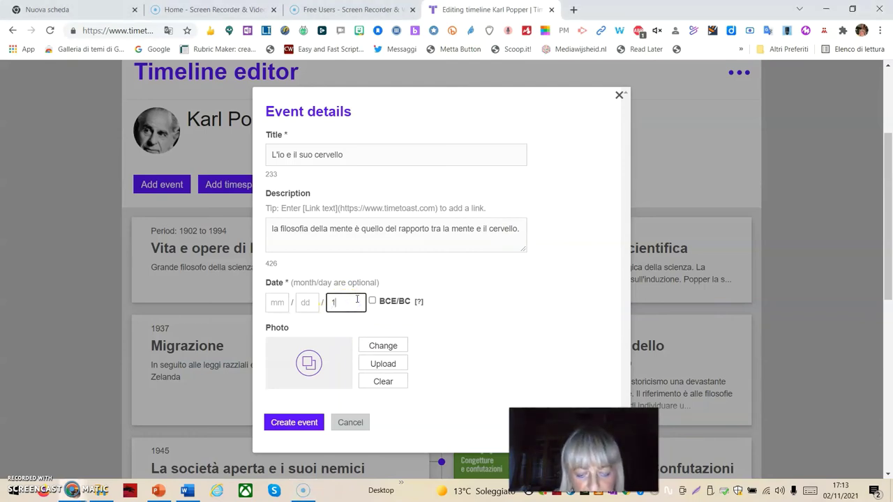
text(977)
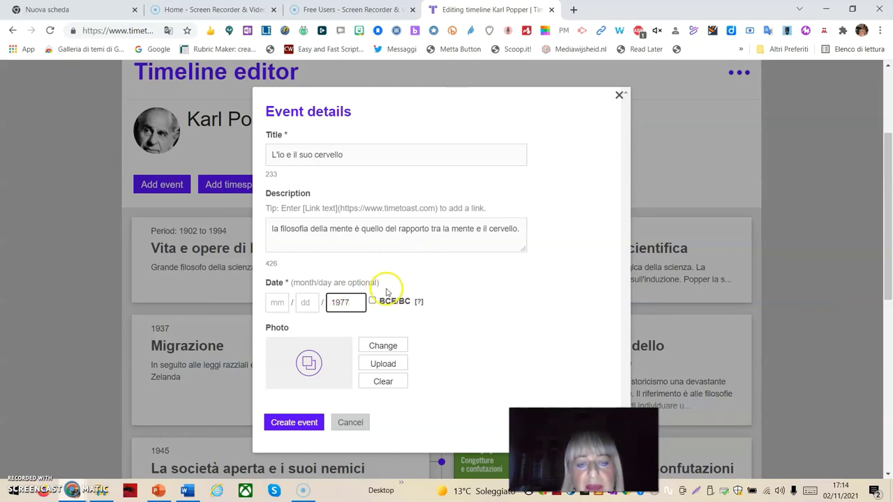
- Choose cervello.png from the popper folder as the event's photo and create the "L'io e il suo cervello" event
click(380, 364)
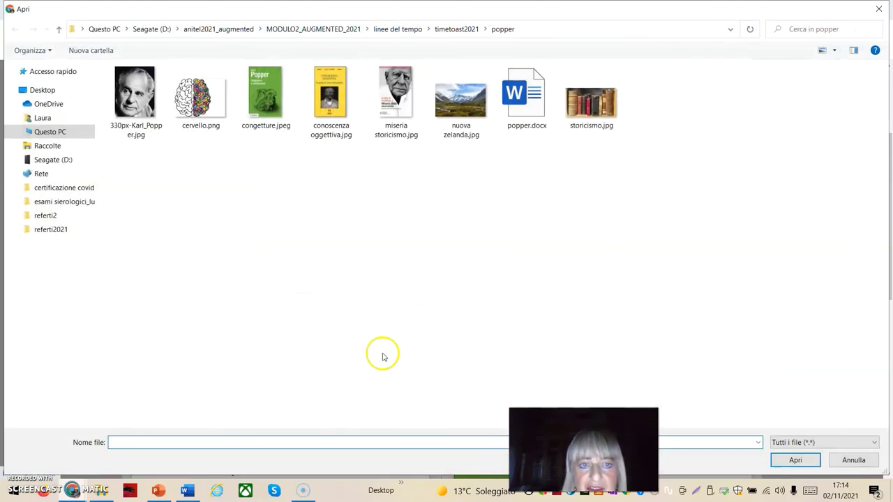
click(199, 104)
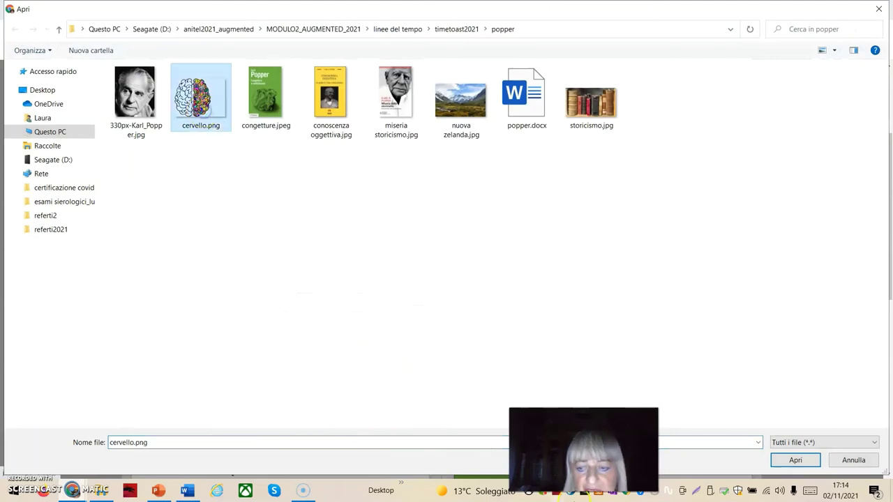
click(793, 461)
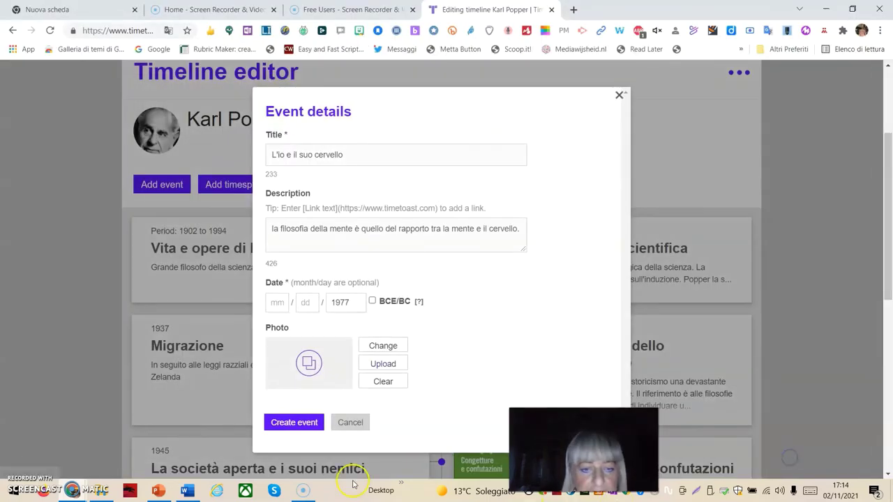
click(299, 424)
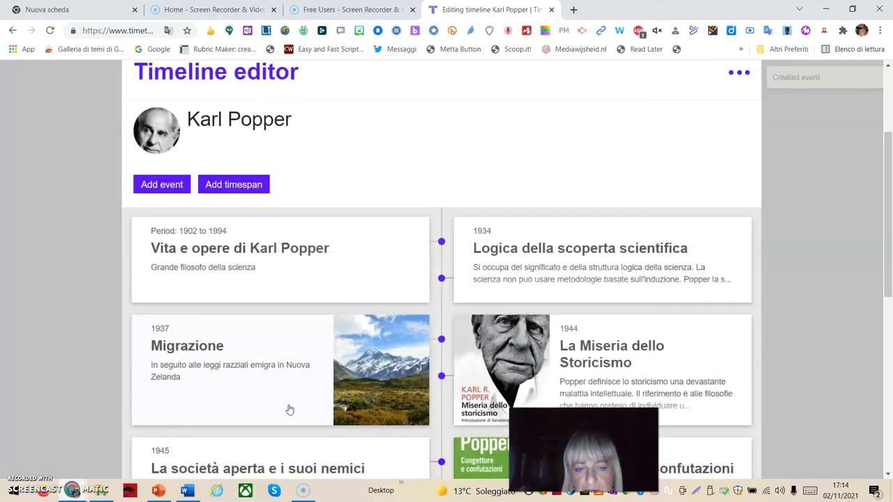
- Reopen the "L'io e il suo cervello" event, upload cervello.png as its photo and update the event
scroll(478, 320, down, 2)
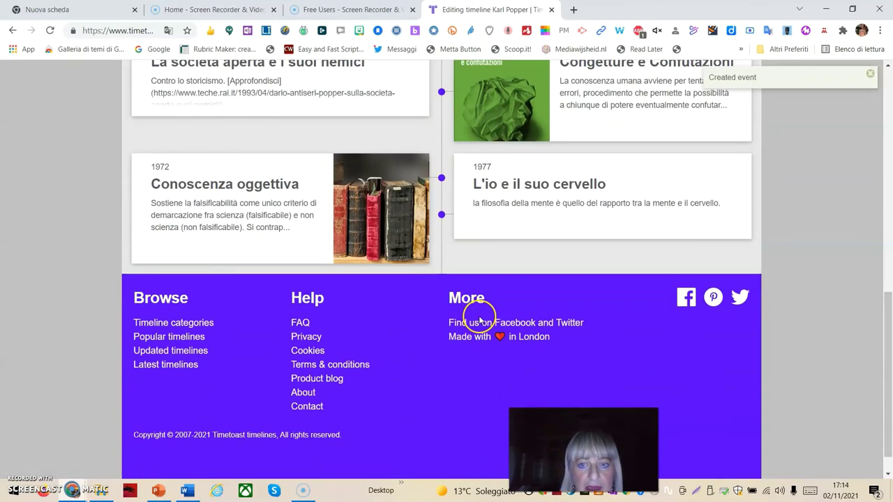
scroll(467, 318, up, 3)
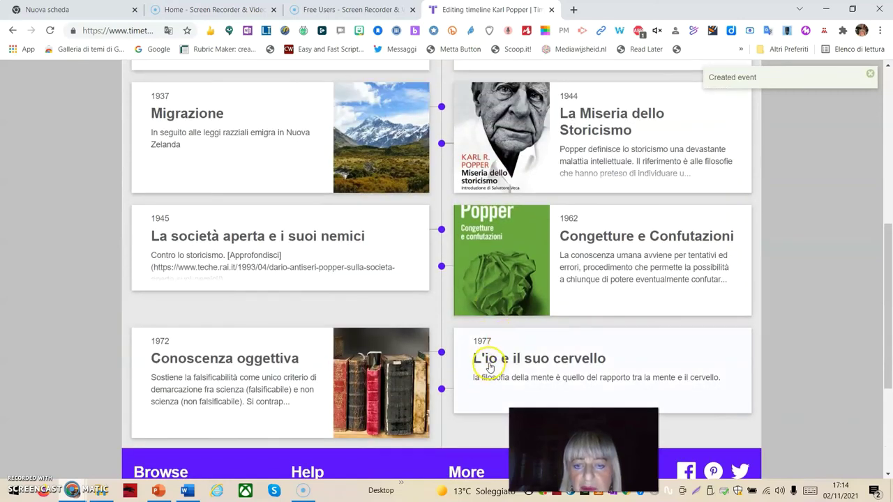
click(482, 377)
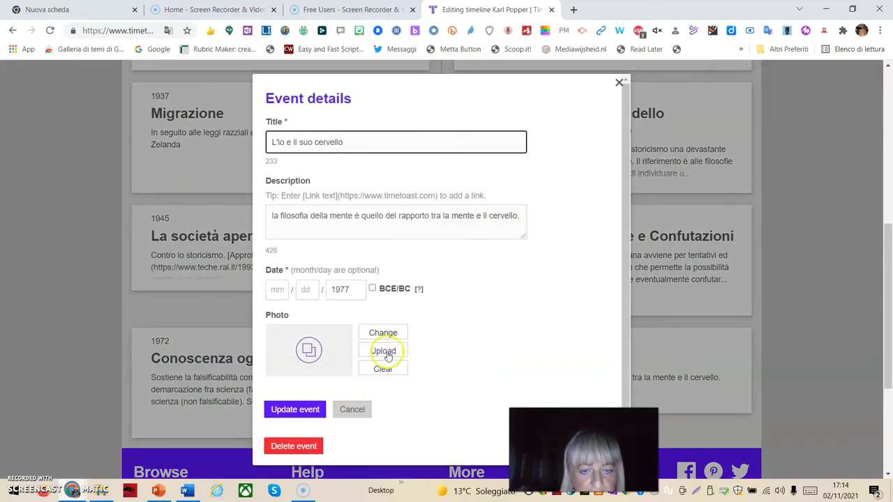
click(384, 351)
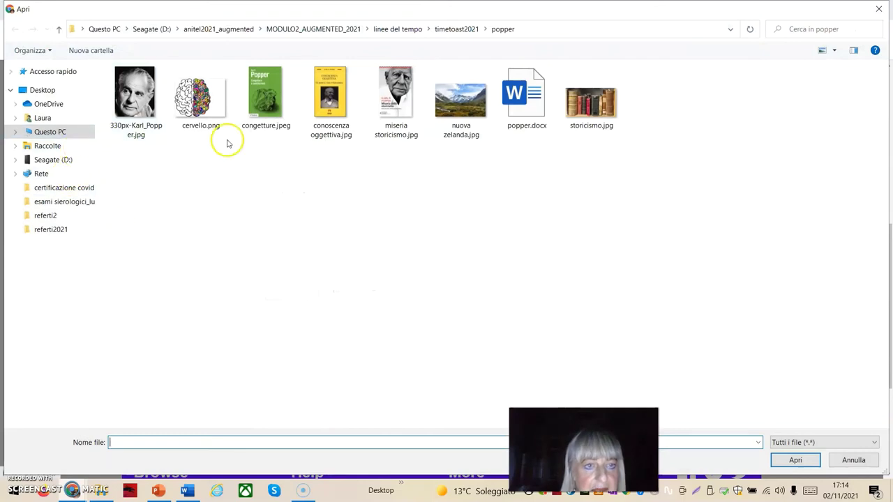
click(202, 98)
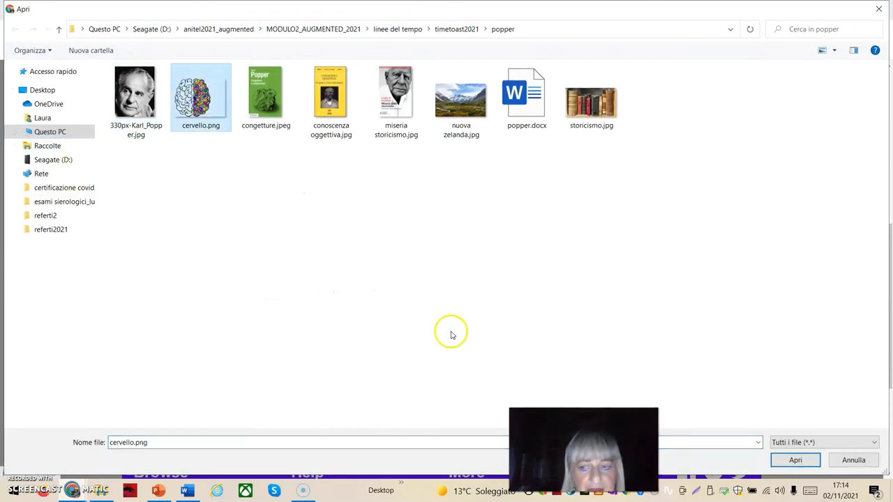
click(796, 461)
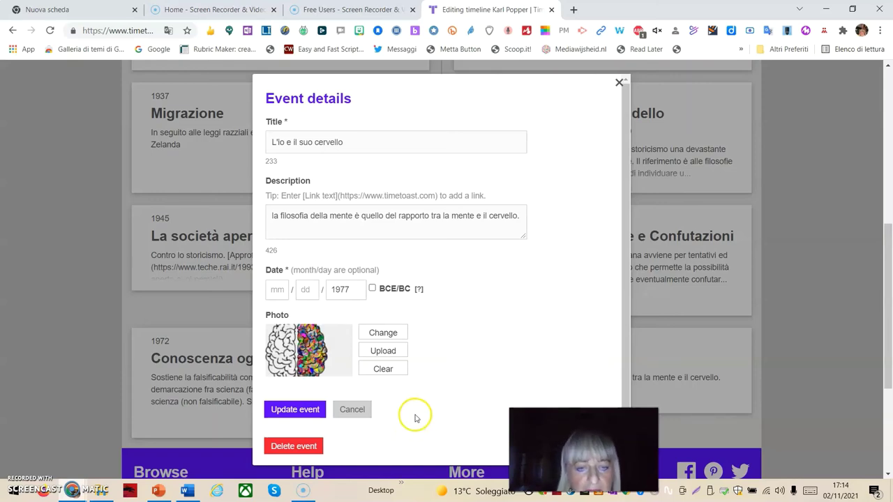
click(296, 411)
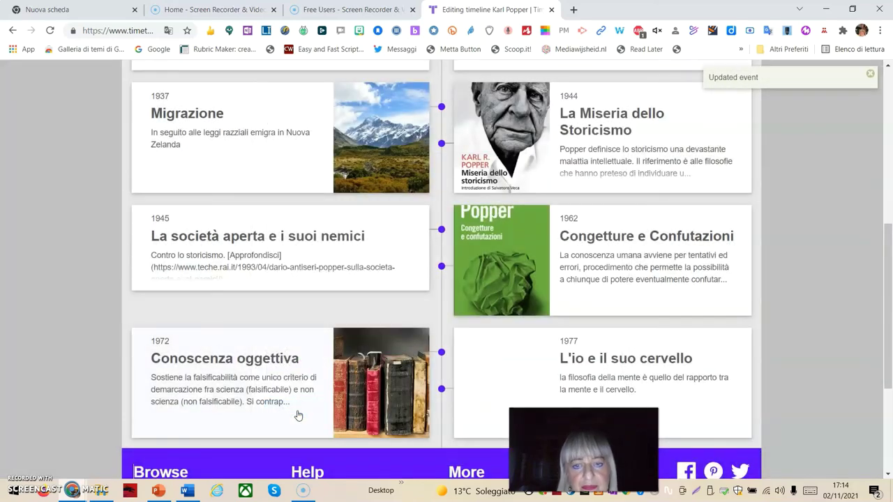
- Review all the events of the Karl Popper timeline in the editor, from the 1902–1994 timespan to the 1977 entry
scroll(579, 355, down, 1)
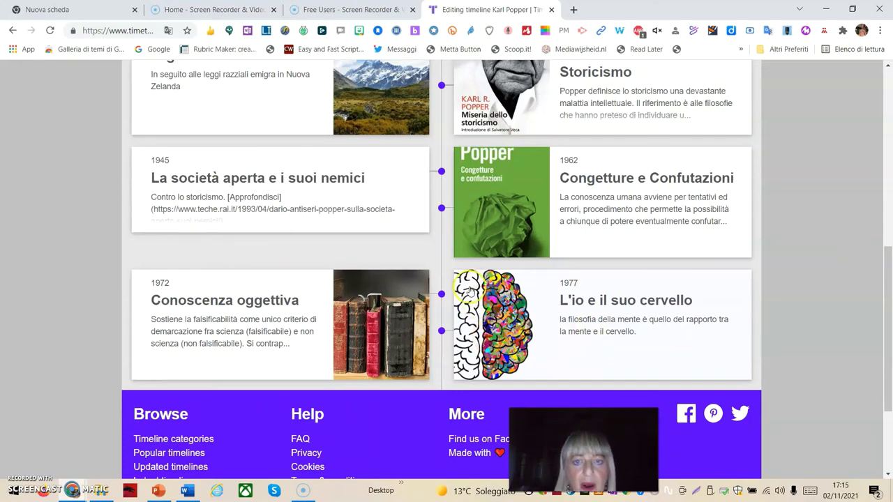
scroll(551, 234, up, 7)
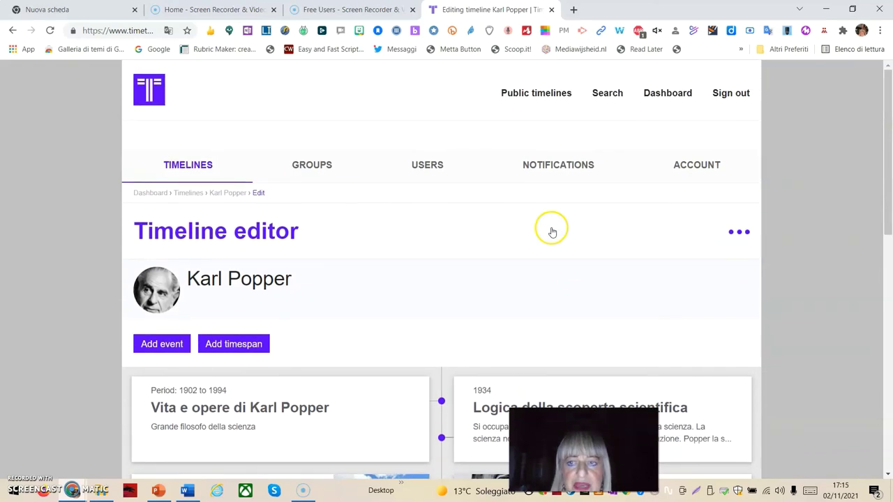
scroll(552, 233, down, 3)
scroll(565, 220, down, 5)
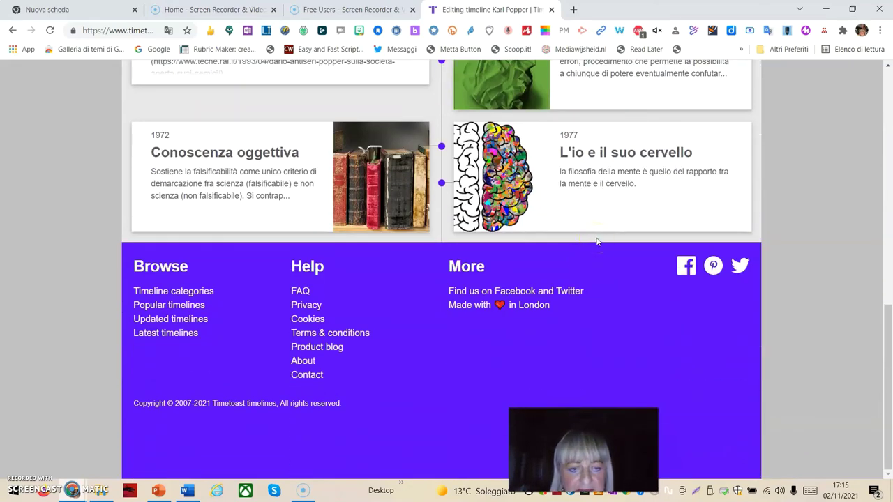
scroll(596, 242, up, 7)
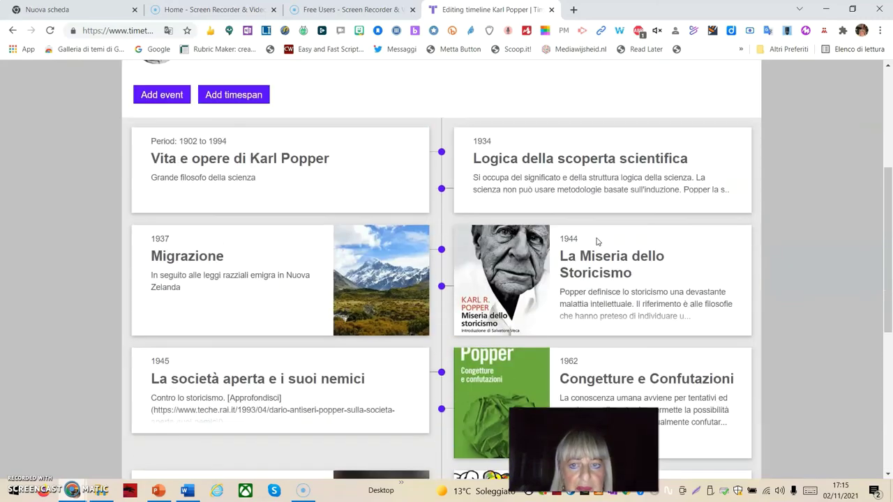
scroll(597, 242, up, 1)
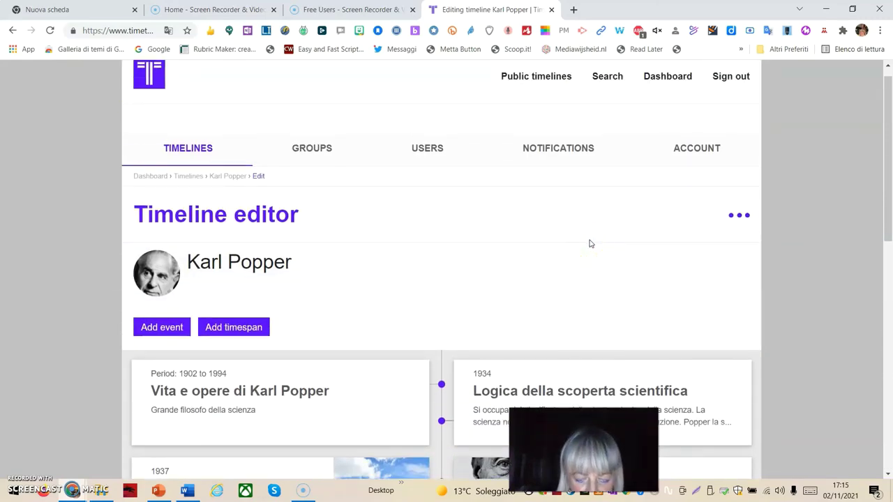
scroll(590, 244, up, 1)
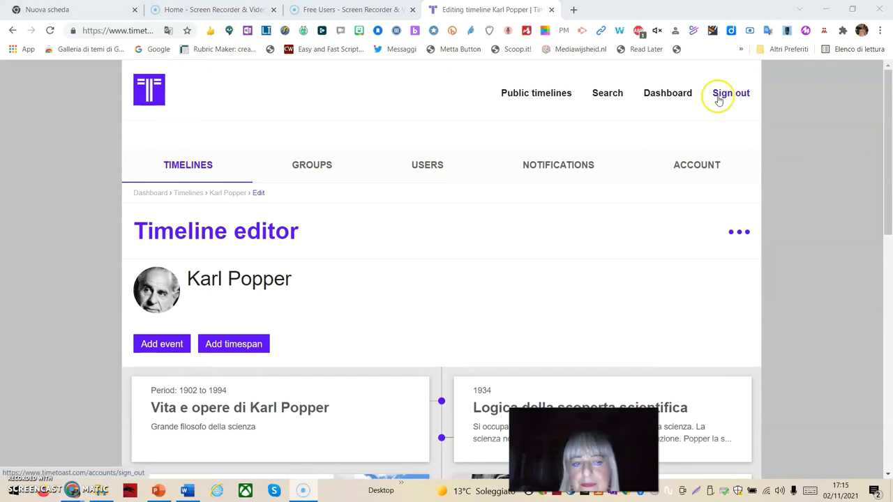
- Go to the dashboard and open the Karl Popper timeline for viewing
click(661, 93)
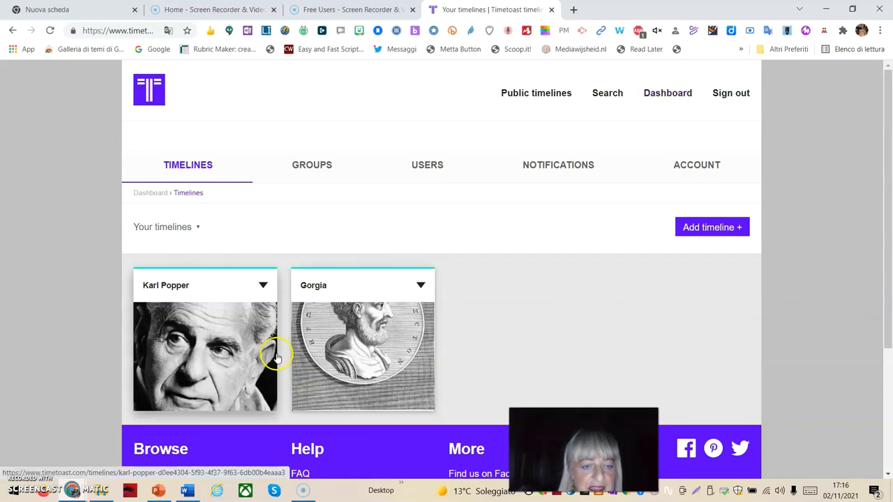
scroll(545, 314, down, 2)
scroll(546, 311, up, 2)
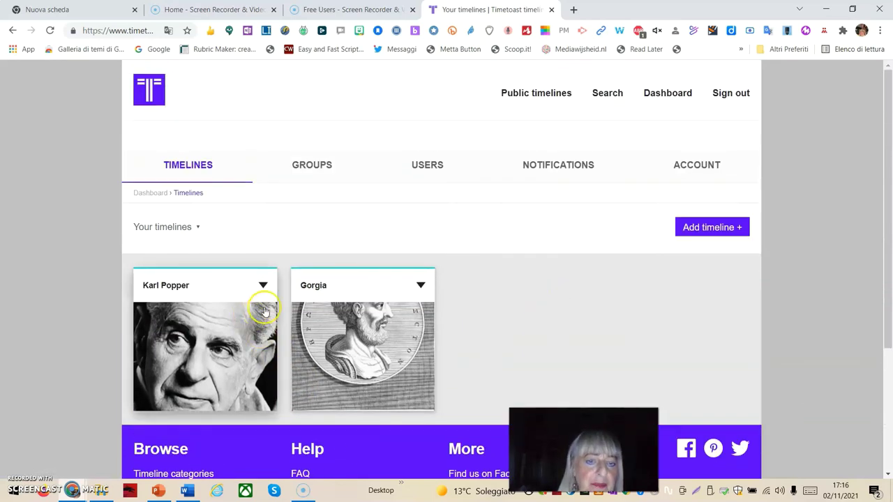
click(264, 286)
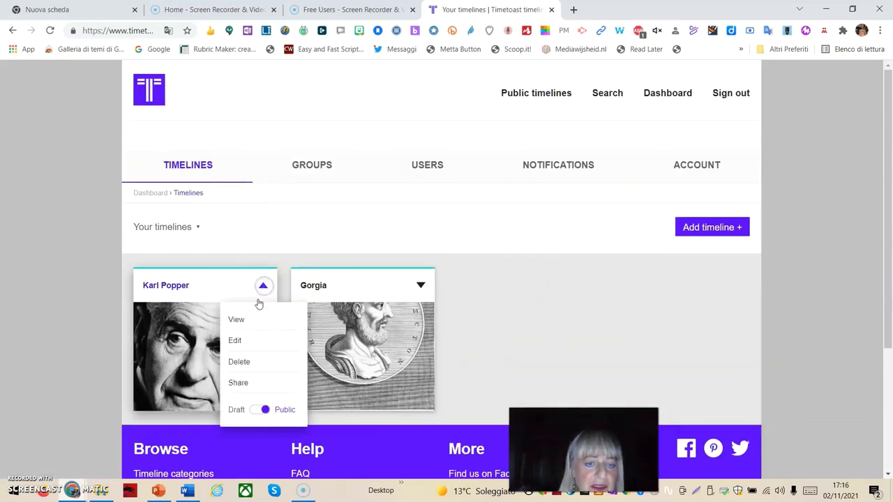
click(237, 321)
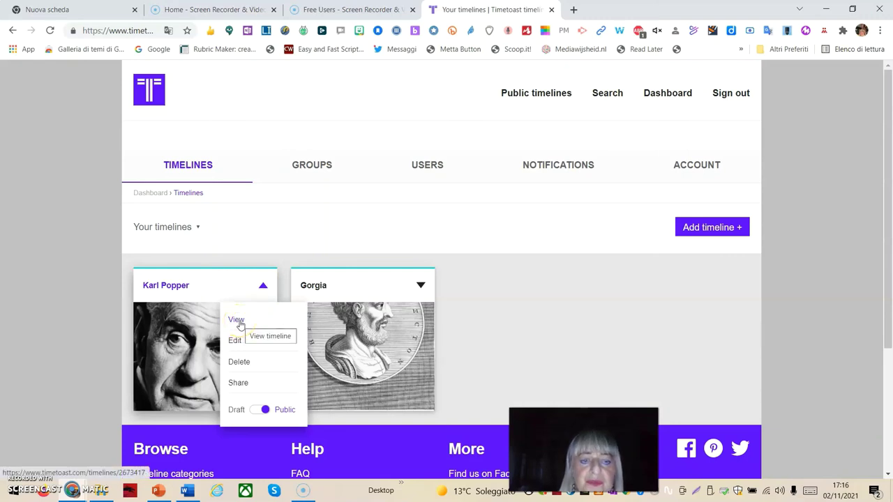
click(237, 321)
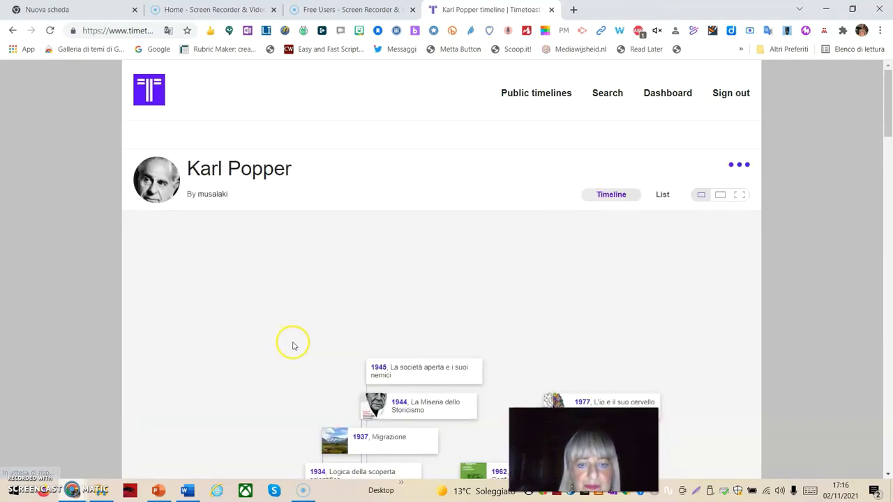
- Examine the published timeline, open the 1944 event "La Miseria dello Storicismo" and follow its "Approfondisci" link
scroll(440, 293, down, 3)
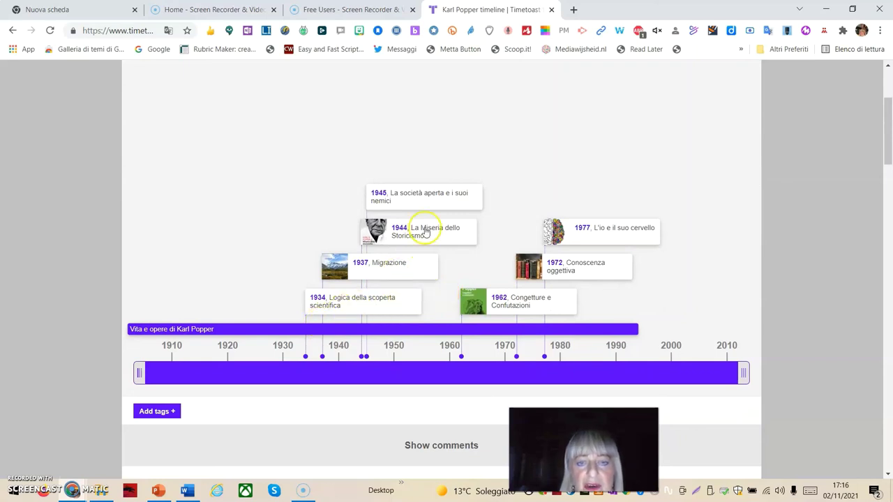
scroll(412, 223, up, 1)
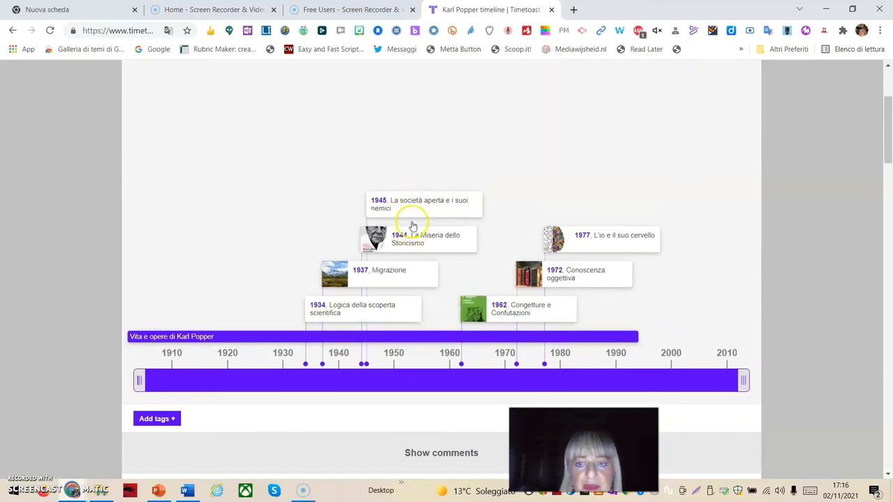
scroll(413, 226, down, 1)
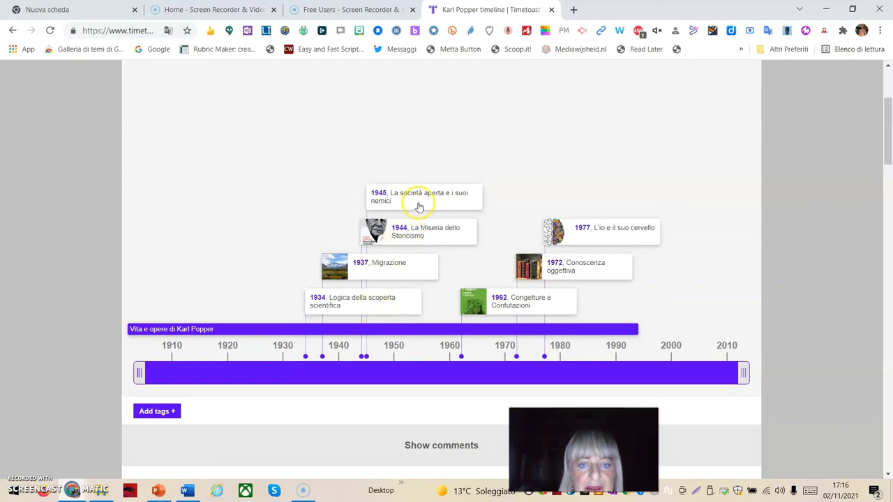
click(396, 236)
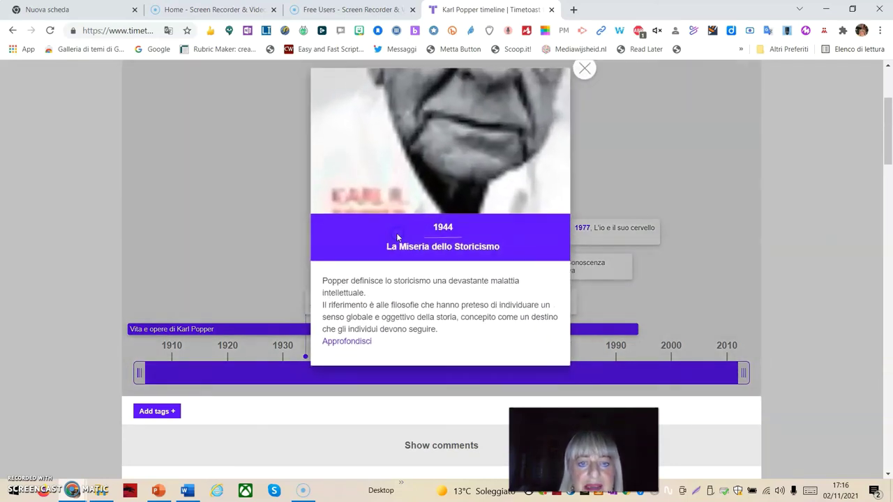
click(346, 338)
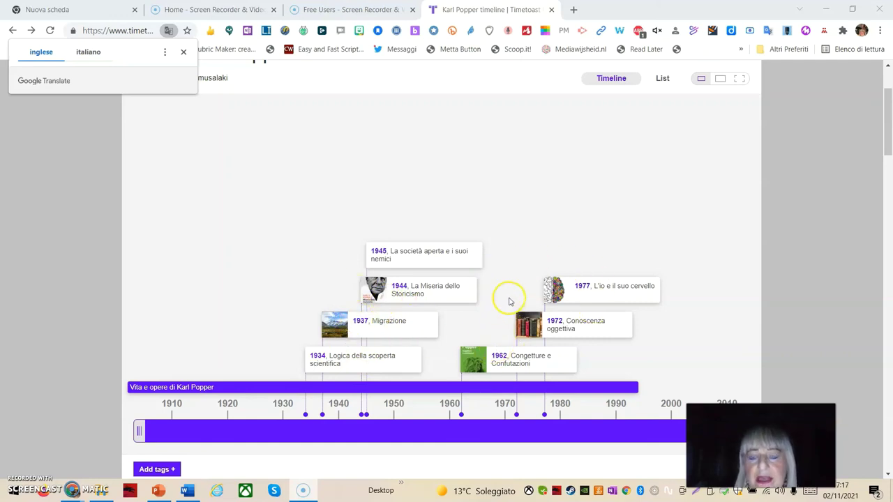
- Open the site's public timelines
scroll(527, 215, up, 2)
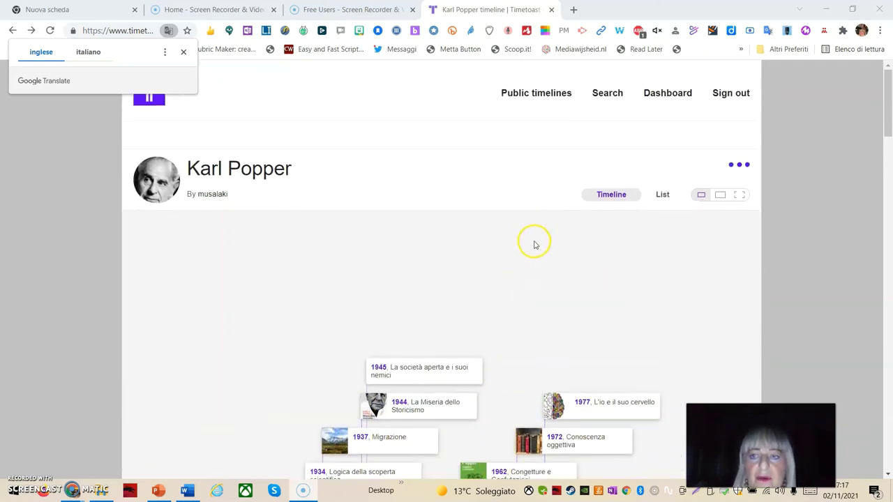
click(518, 96)
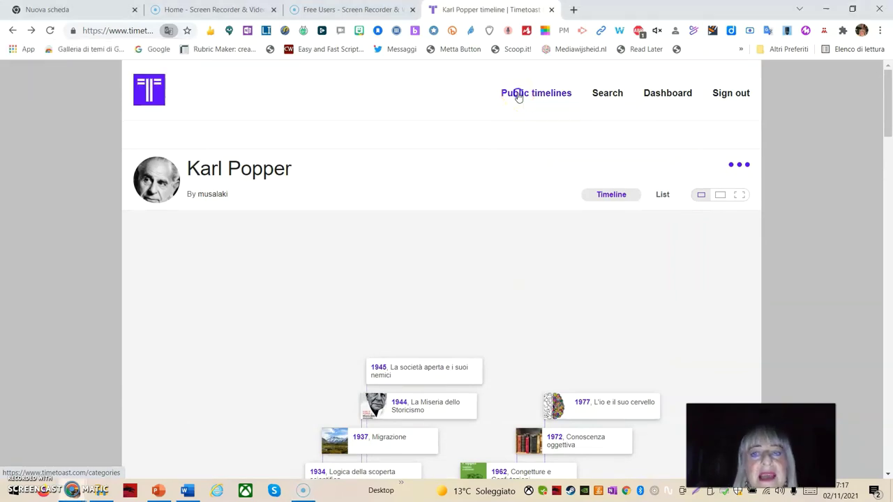